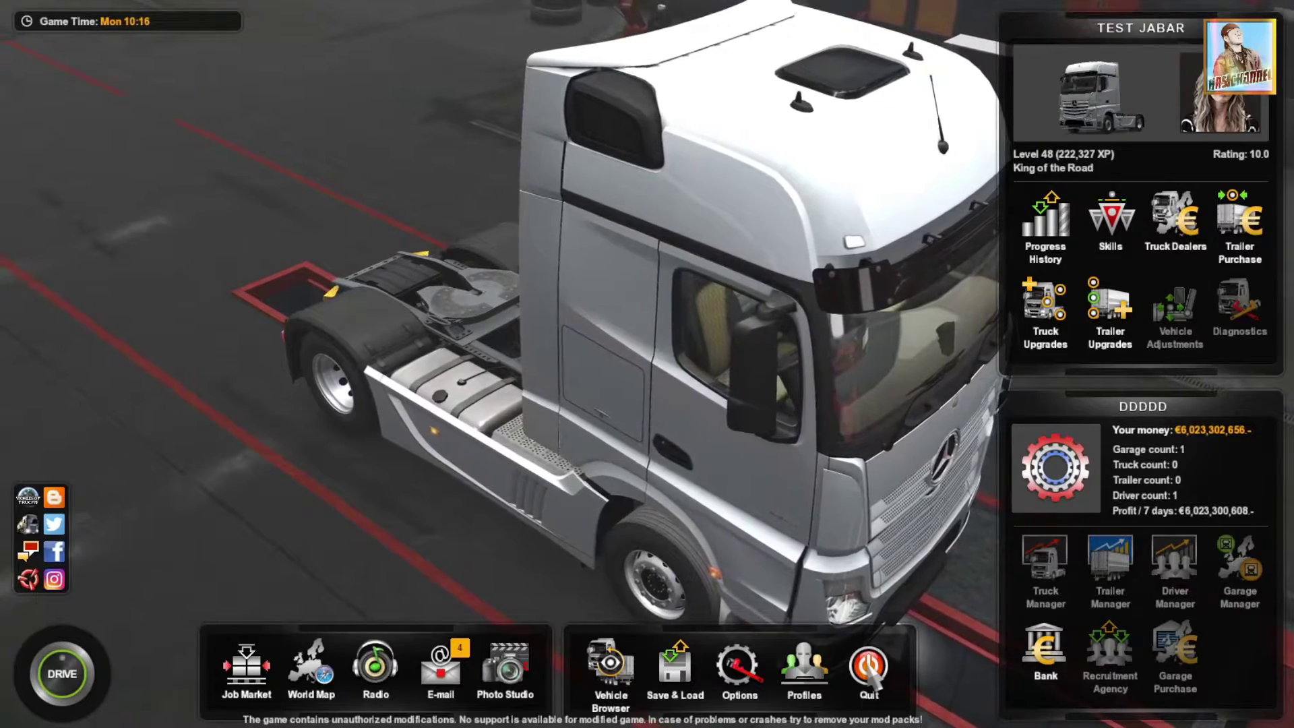
Quit the truck game and confirm leaving it.
left_click(869, 677)
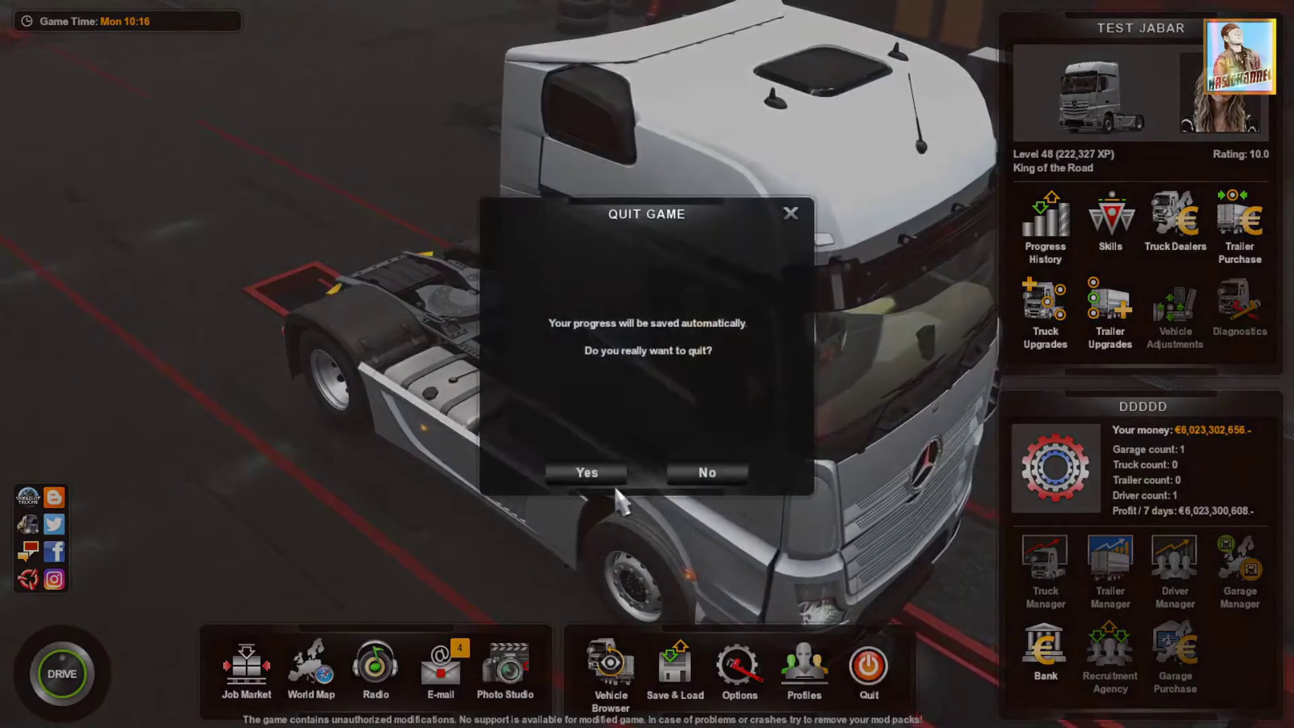
left_click(588, 469)
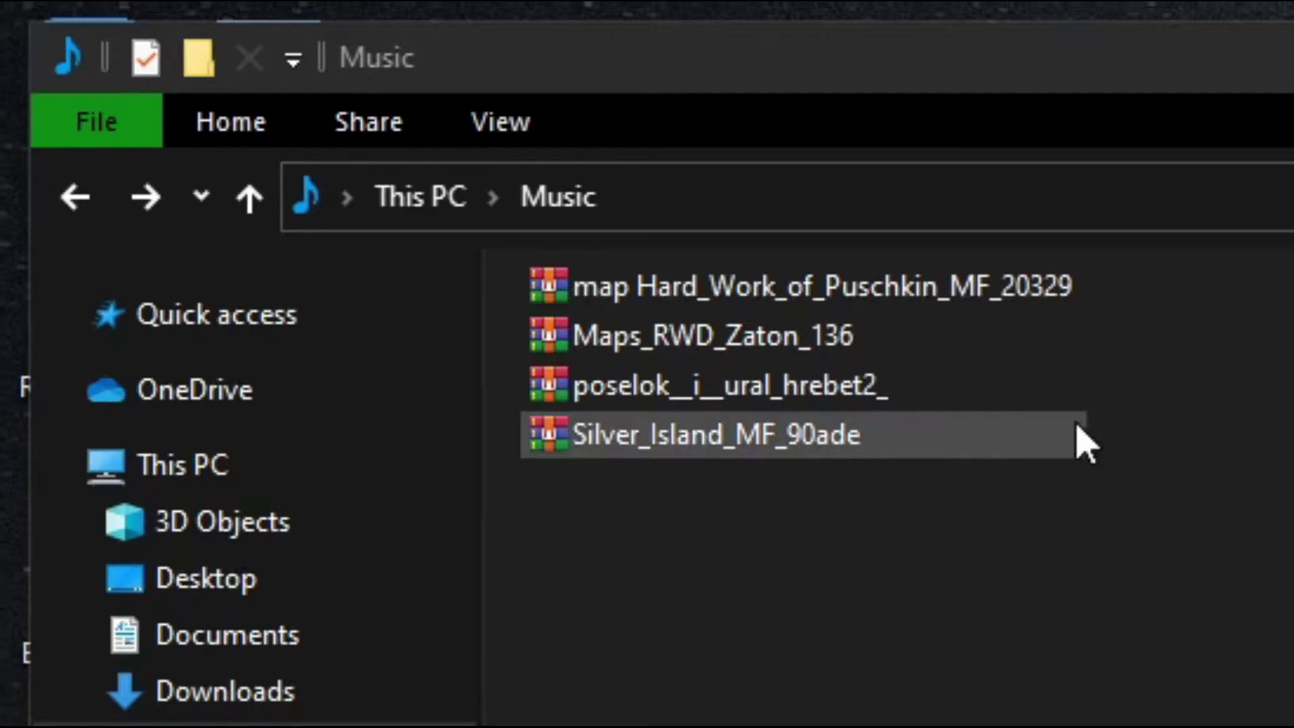
Open the map Hard_Work_of_Puschkin_MF_20329 archive from the Music folder and place its window beside the folder window.
left_click_drag(1167, 275, 694, 453)
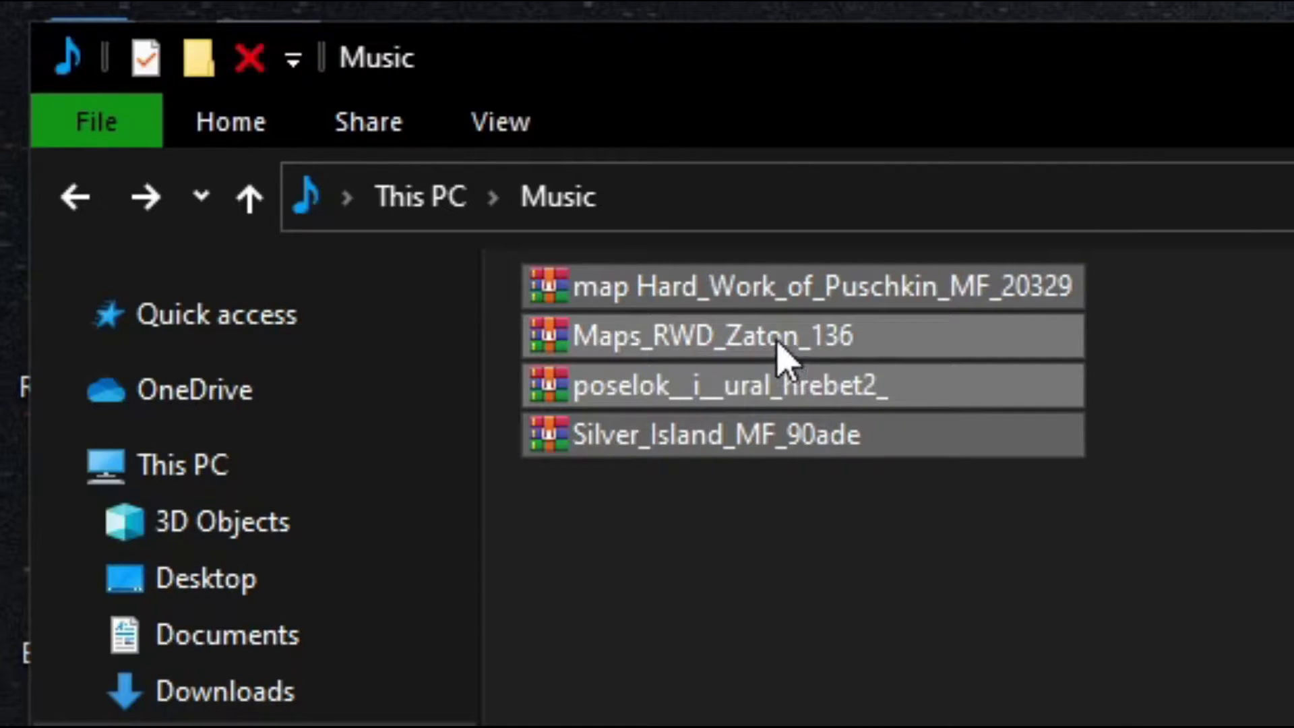
left_click(741, 330)
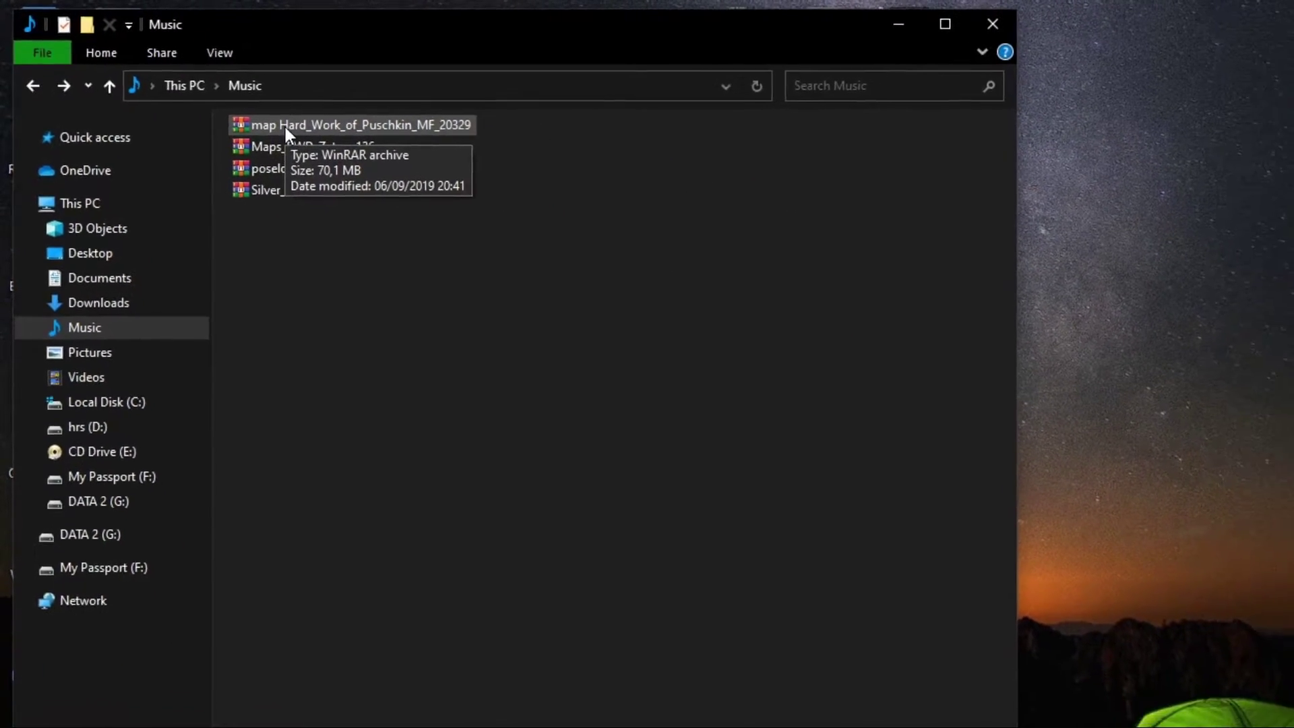
double_click(357, 159)
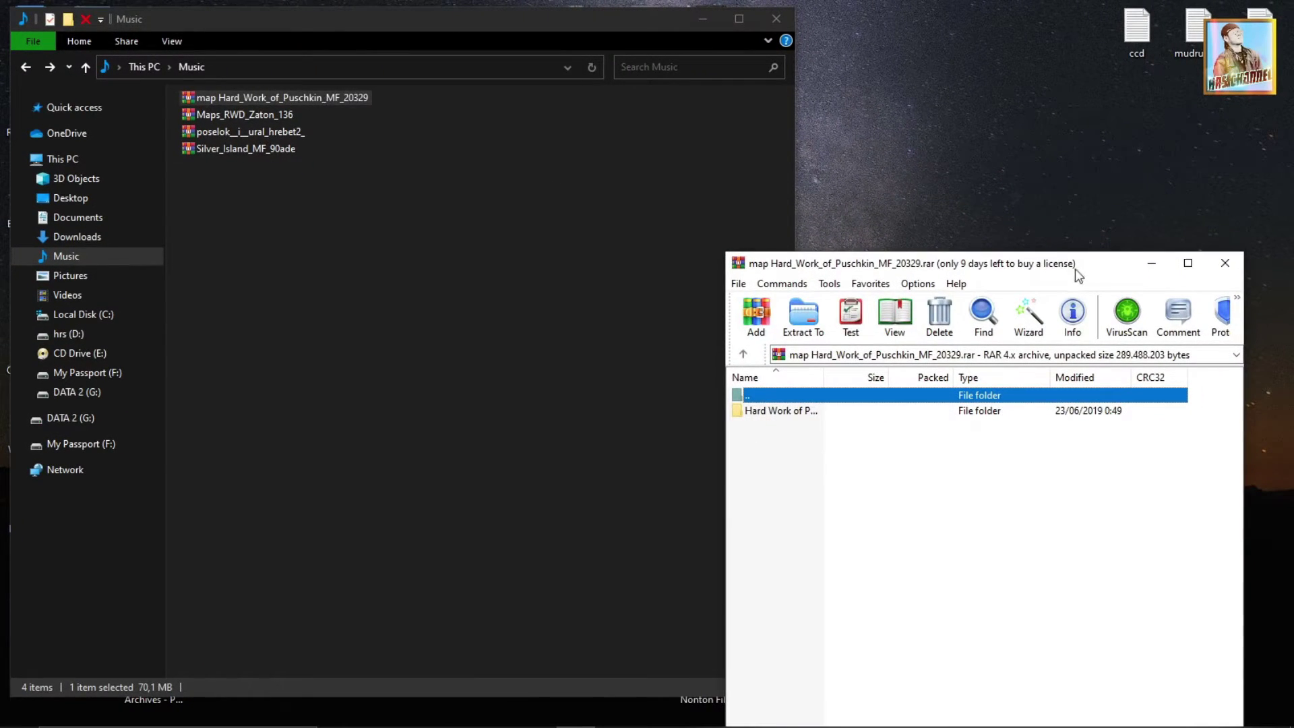
left_click_drag(1076, 270, 1105, 55)
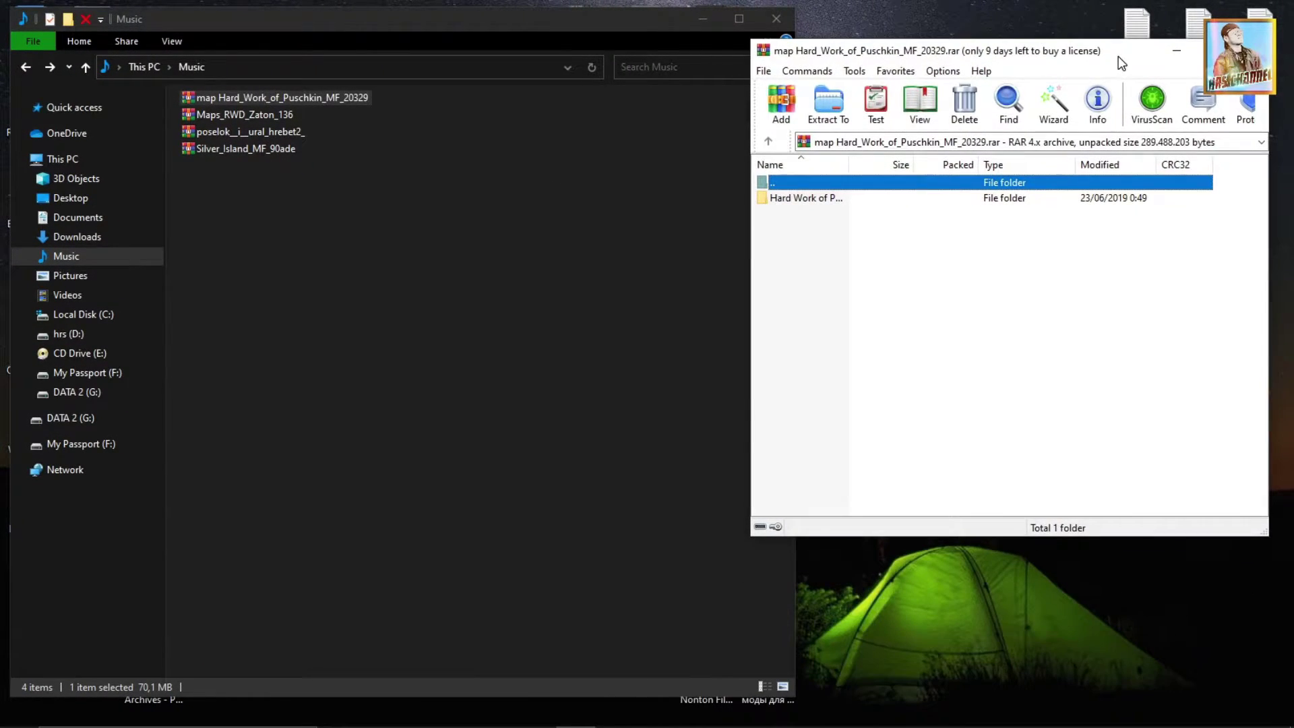
Examine the archive's Hard Work of Puschkin folder down to Media\levels, and return to the archive's root.
double_click(812, 200)
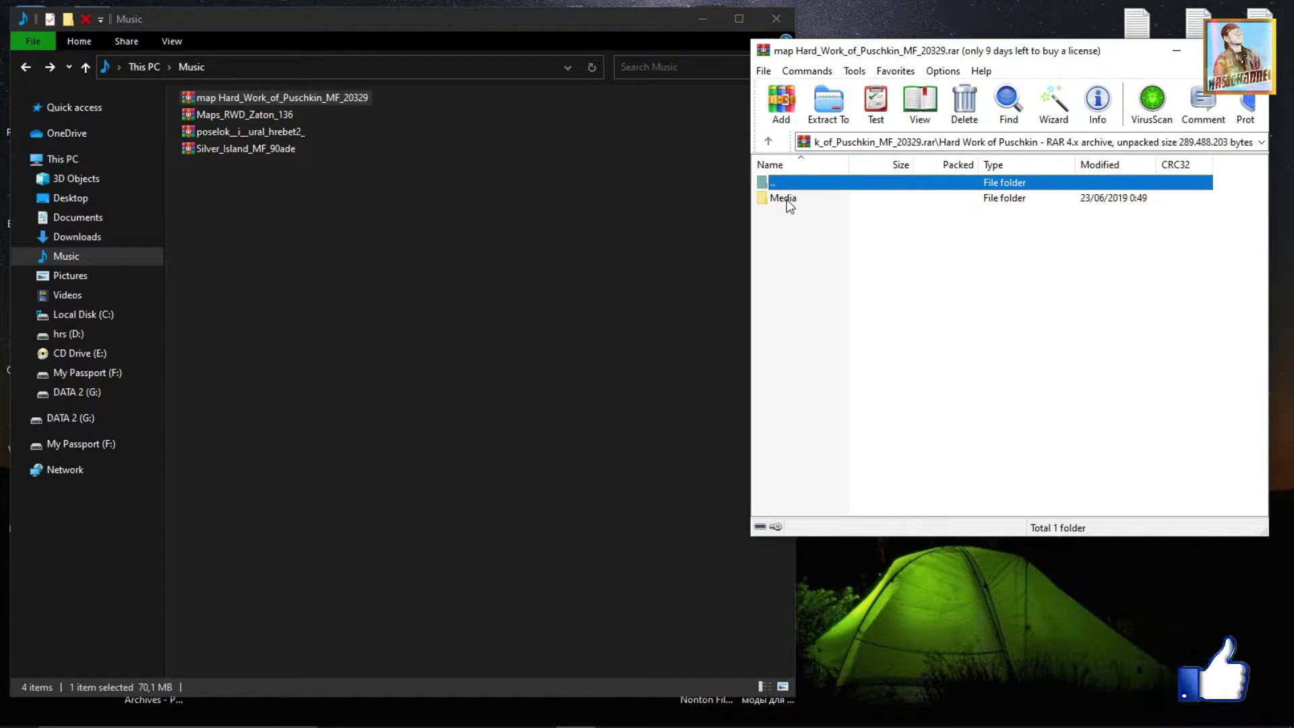
double_click(785, 198)
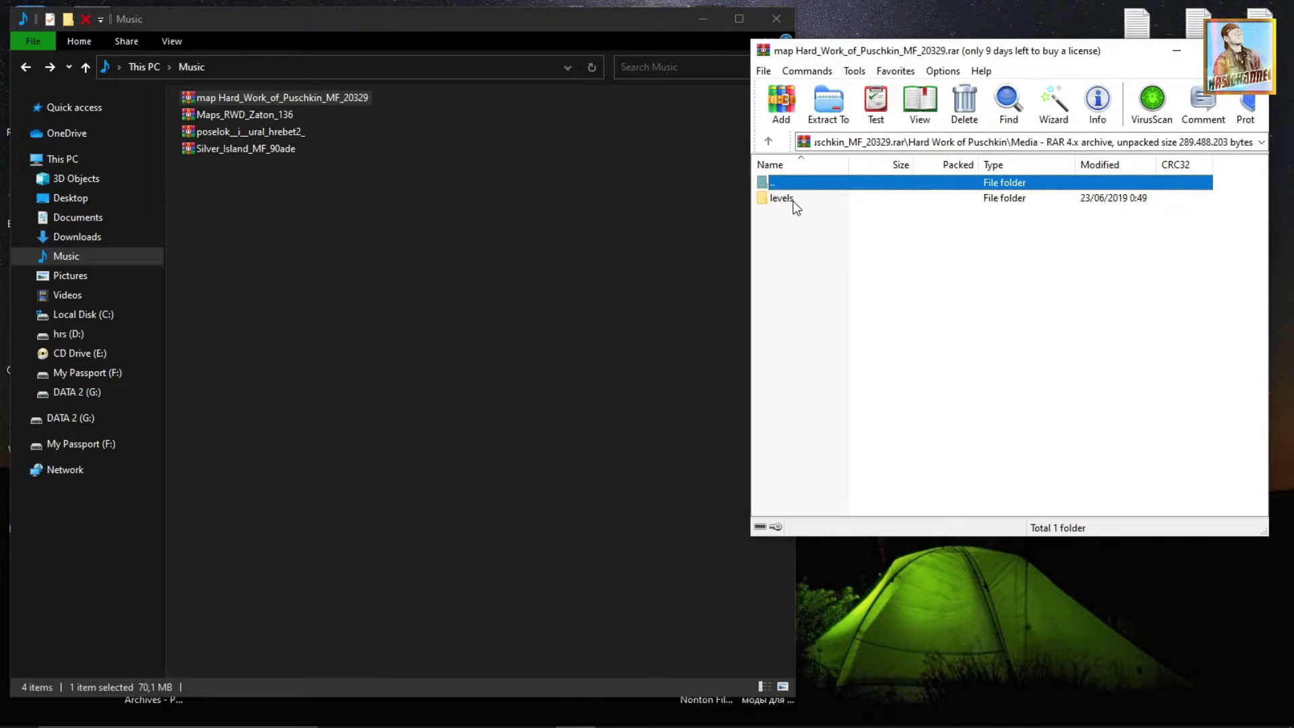
double_click(785, 199)
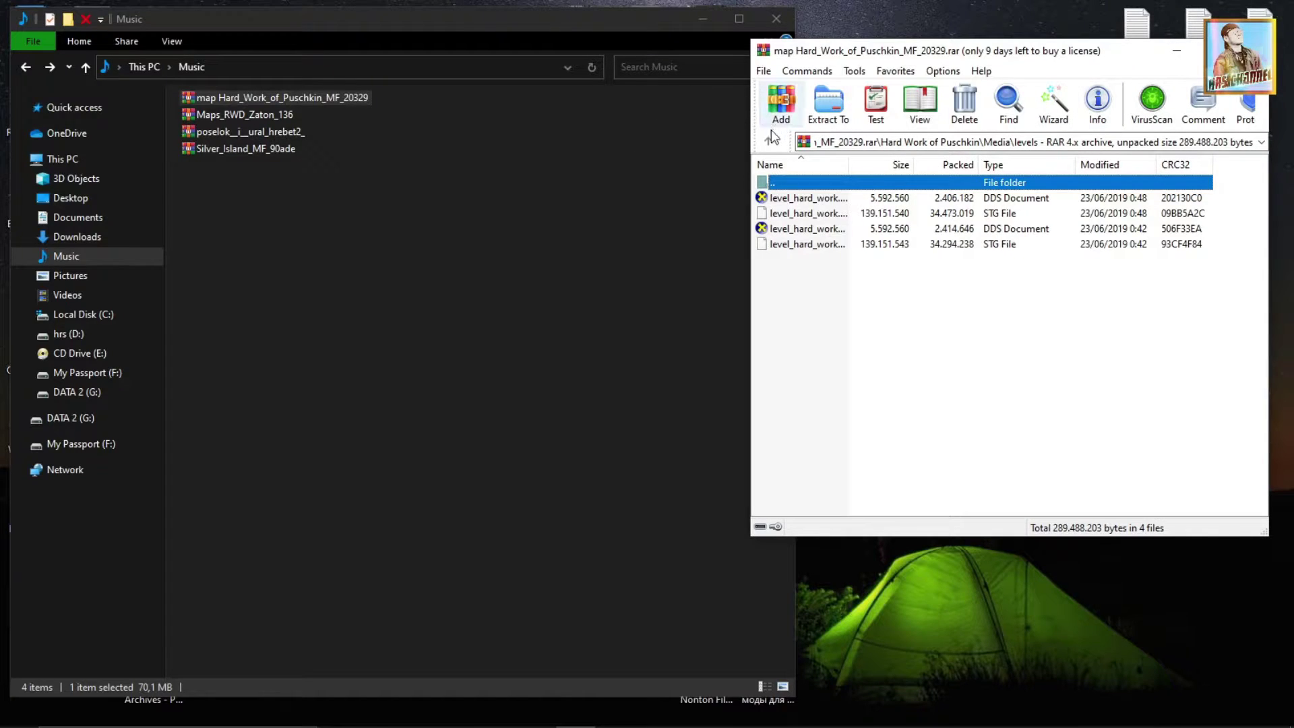
left_click(769, 143)
left_click(768, 143)
left_click(768, 143)
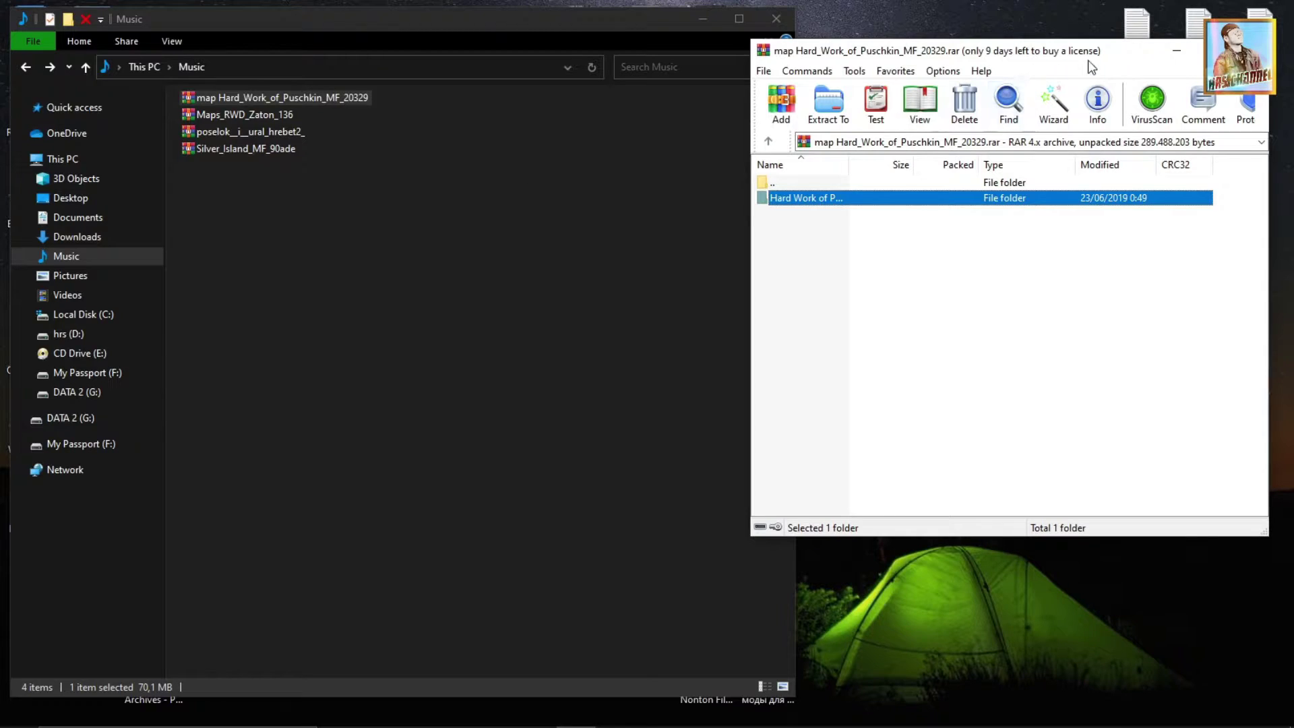
Open the Maps_RWD_Zaton_136 archive and arrange its window below the first archive, narrowing the Music folder window to make room.
left_click_drag(1091, 52, 1142, 27)
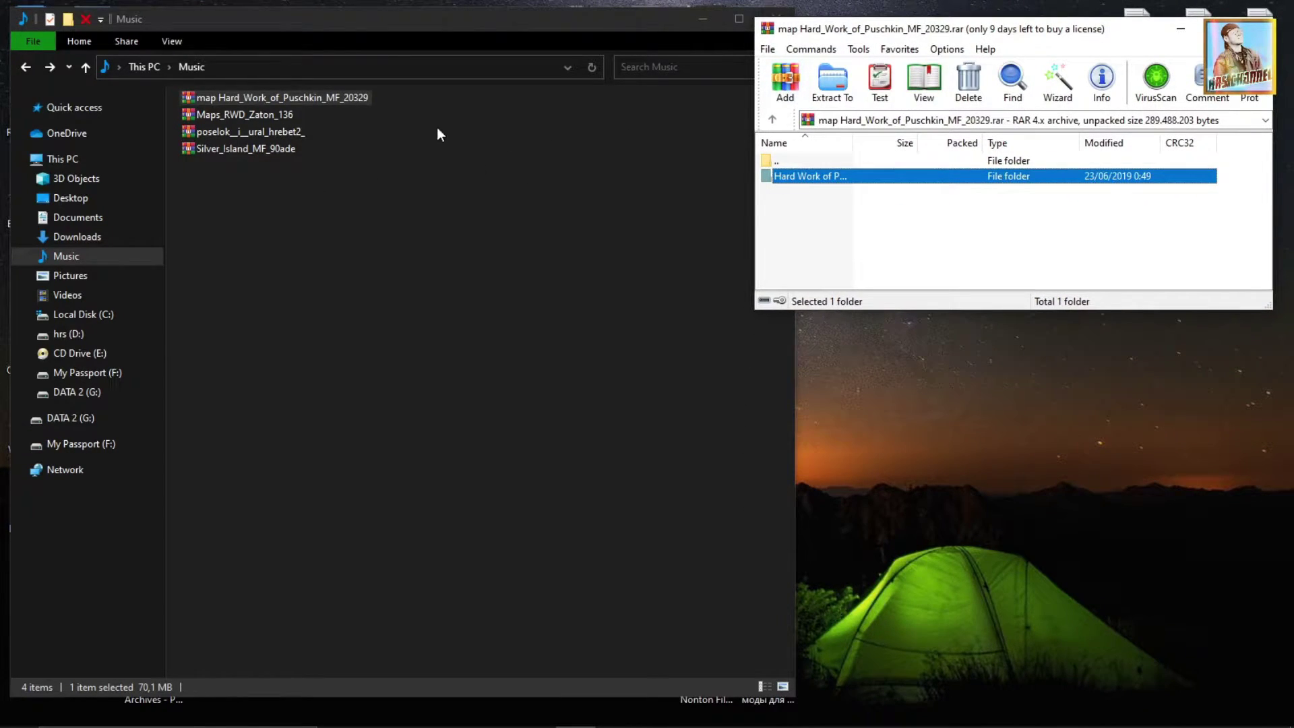
double_click(255, 114)
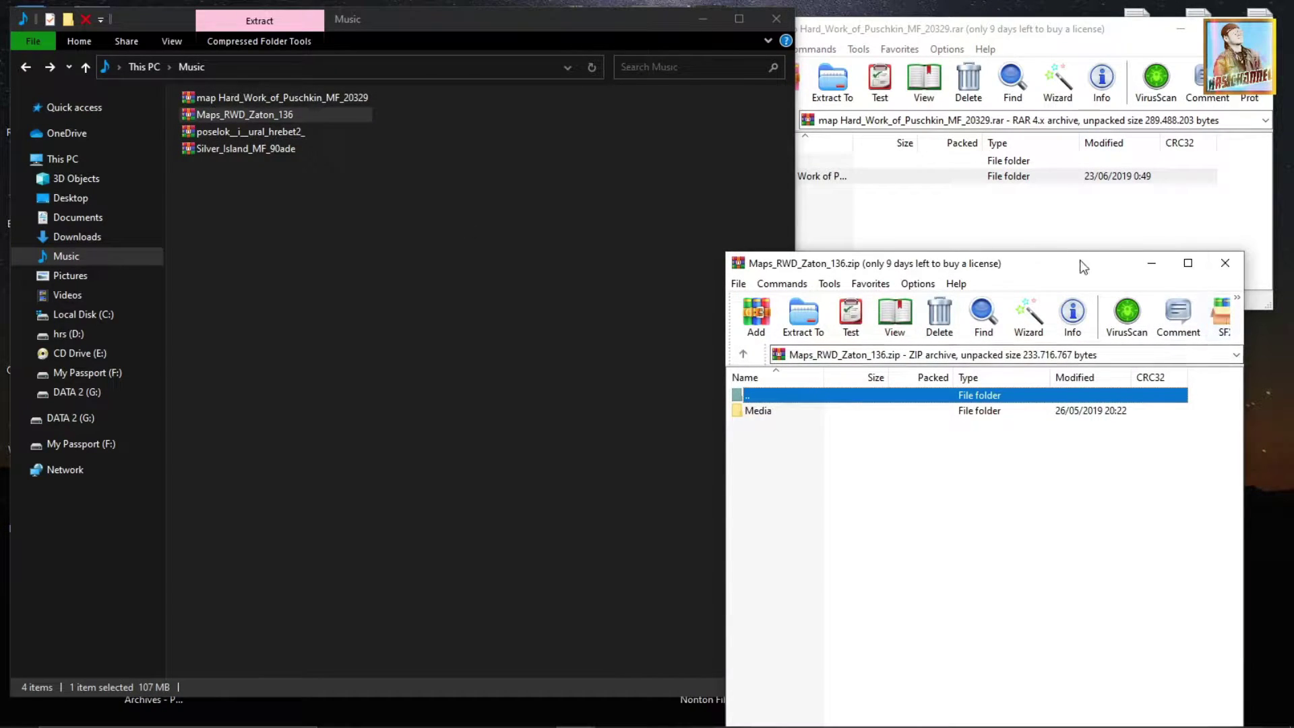
left_click_drag(1079, 256, 1131, 241)
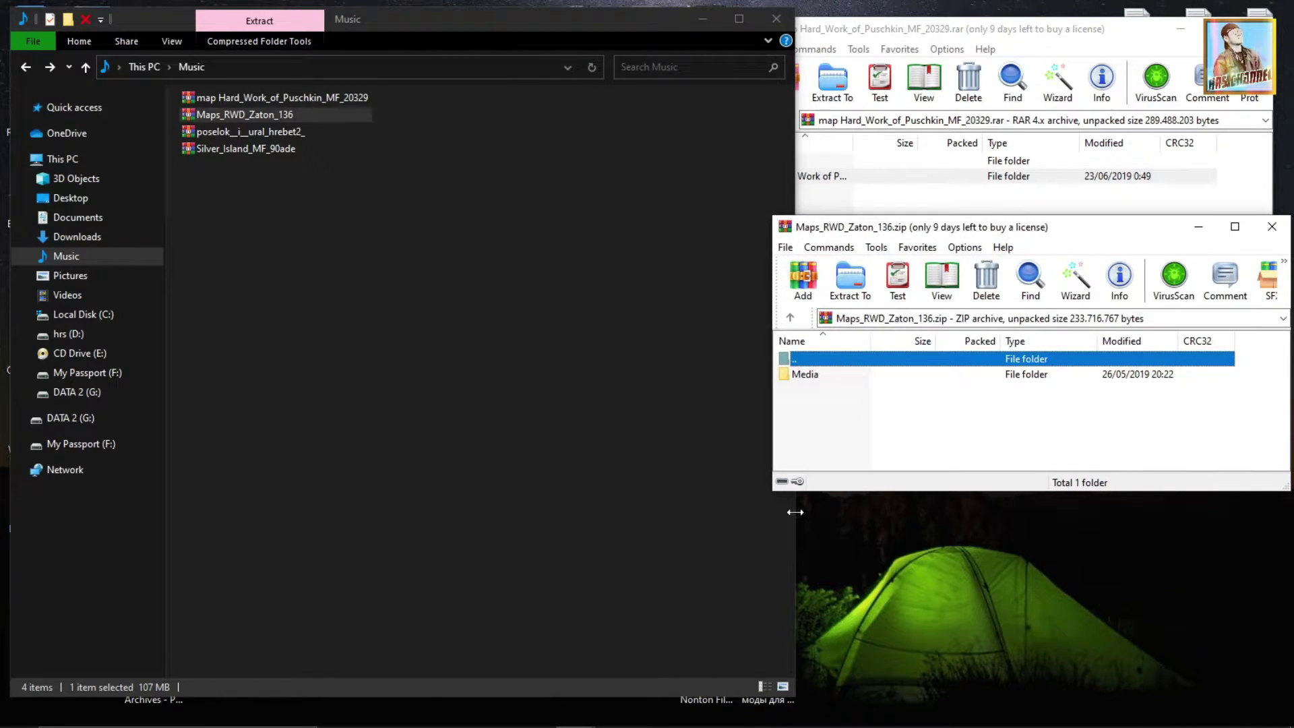
left_click_drag(795, 512, 740, 512)
left_click_drag(1103, 243, 1087, 233)
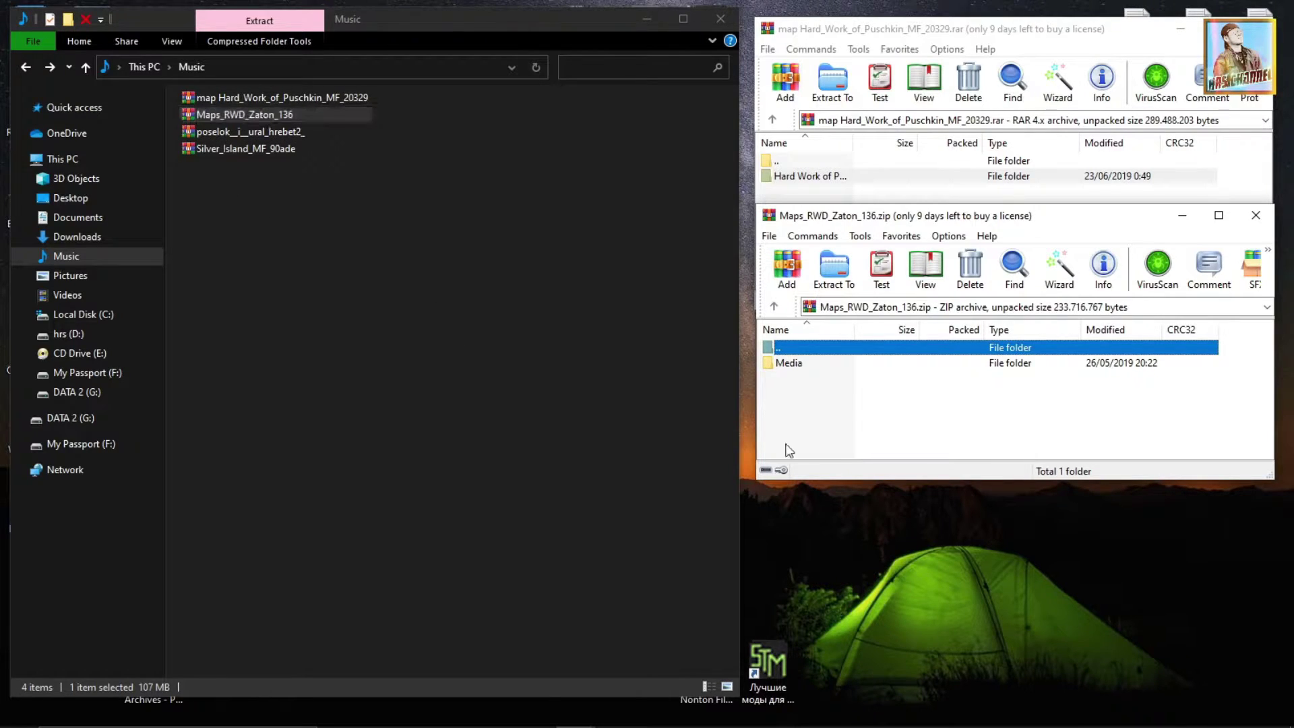
Inspect the Media folder of the Maps_RWD_Zaton_136 archive, shrink its window, and return to the archive's root.
double_click(790, 363)
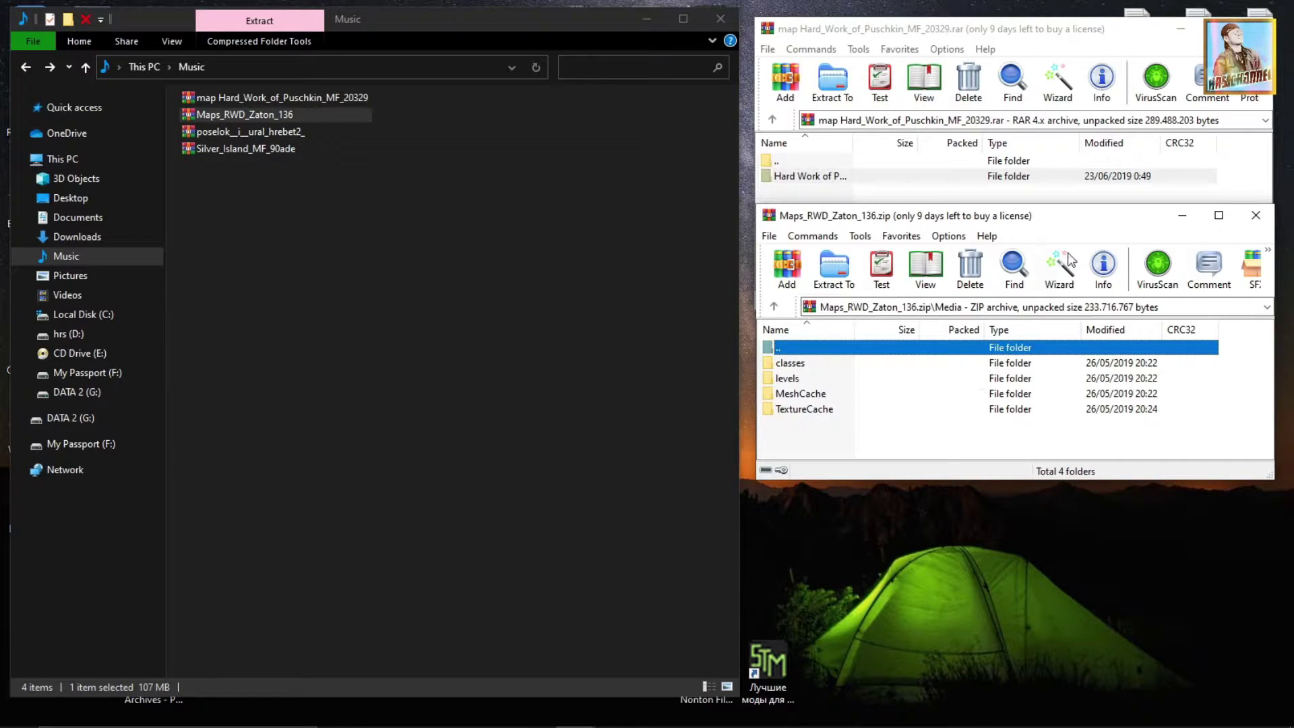
left_click_drag(1091, 221, 1090, 210)
left_click_drag(1036, 467, 1036, 444)
left_click(775, 295)
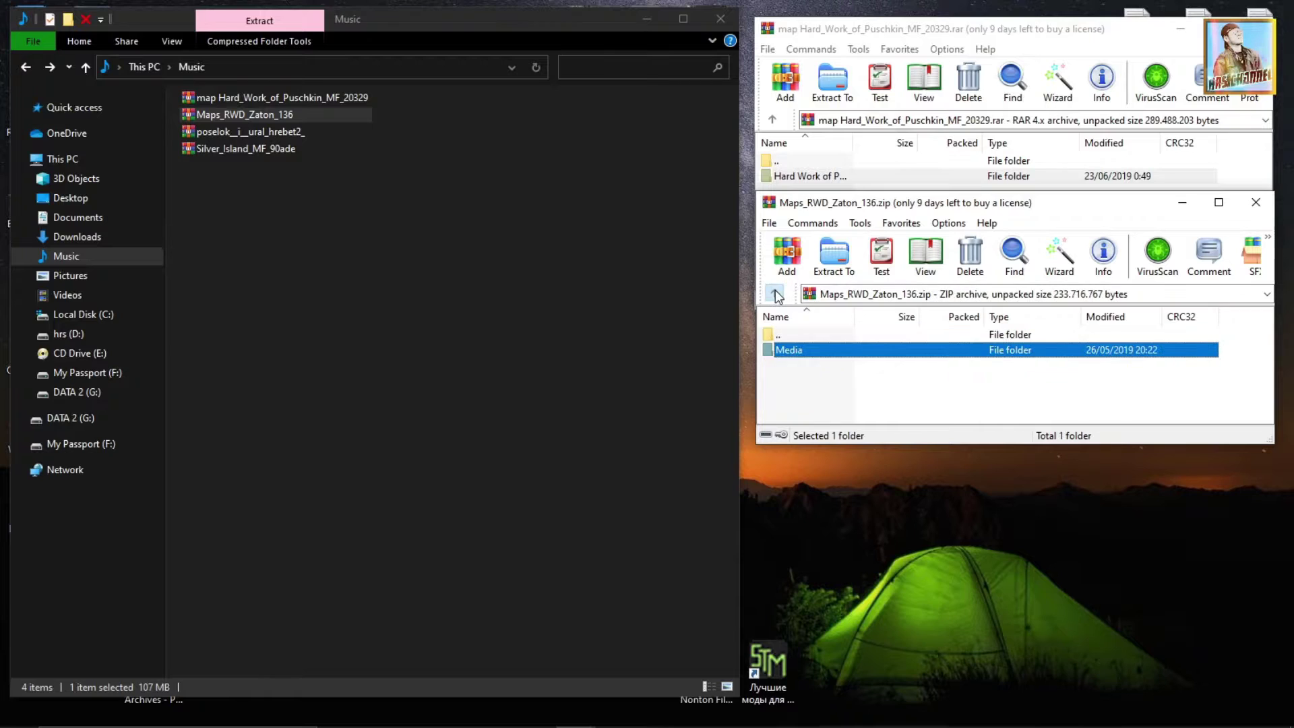
Open the poselok__i__ural_hrebet2_ archive, place its window below the other two archives, and enter its poselok__i__ural_hrebet2_ folder.
double_click(240, 135)
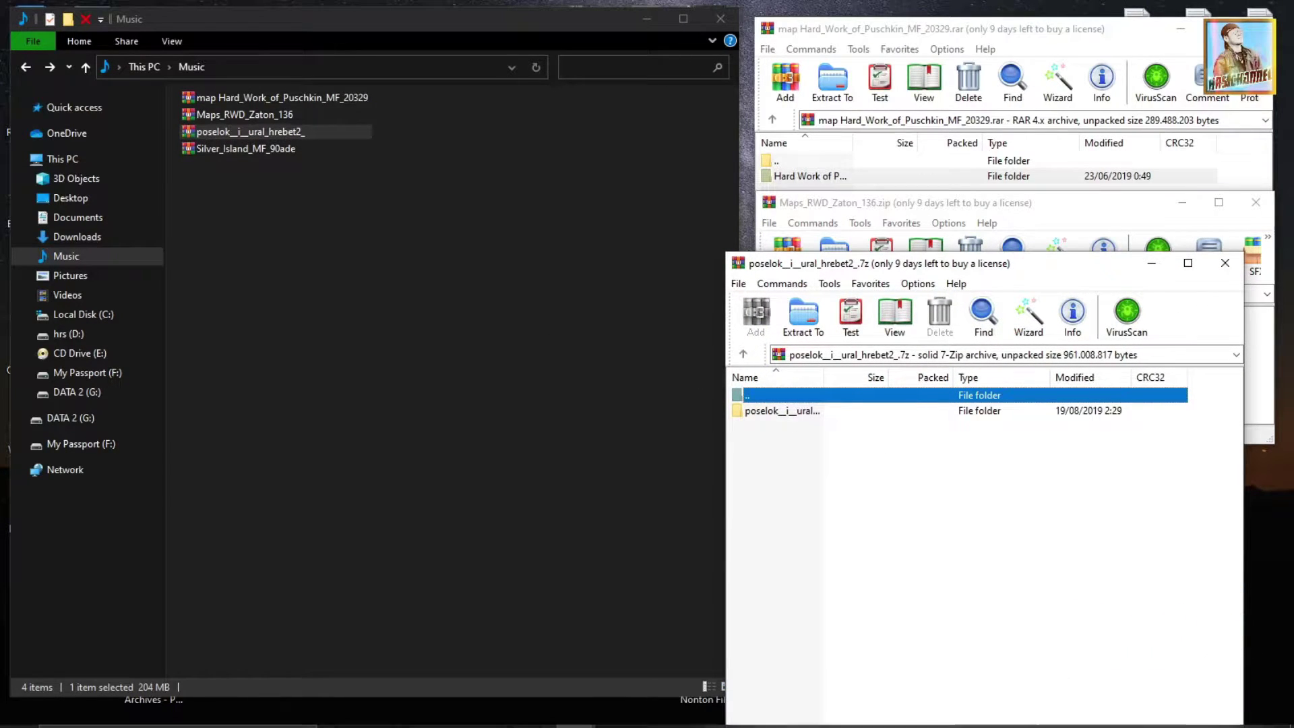
left_click_drag(1039, 270, 1074, 388)
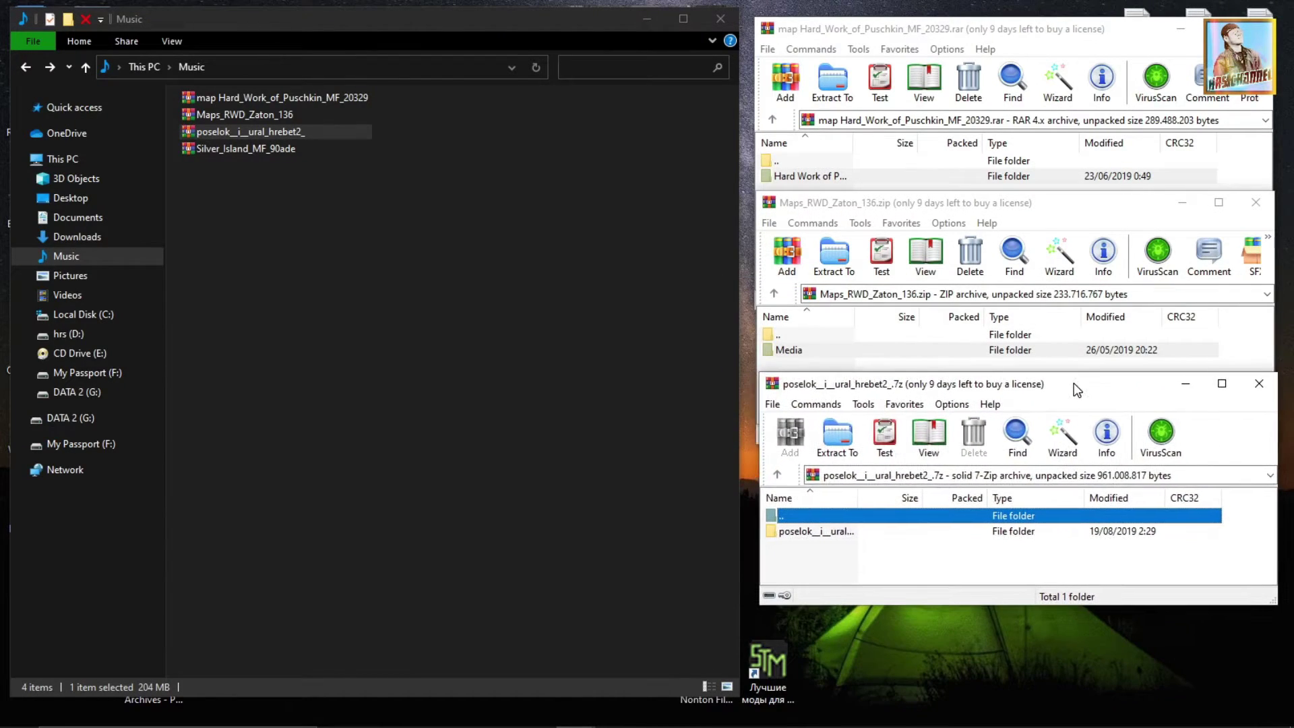
double_click(833, 531)
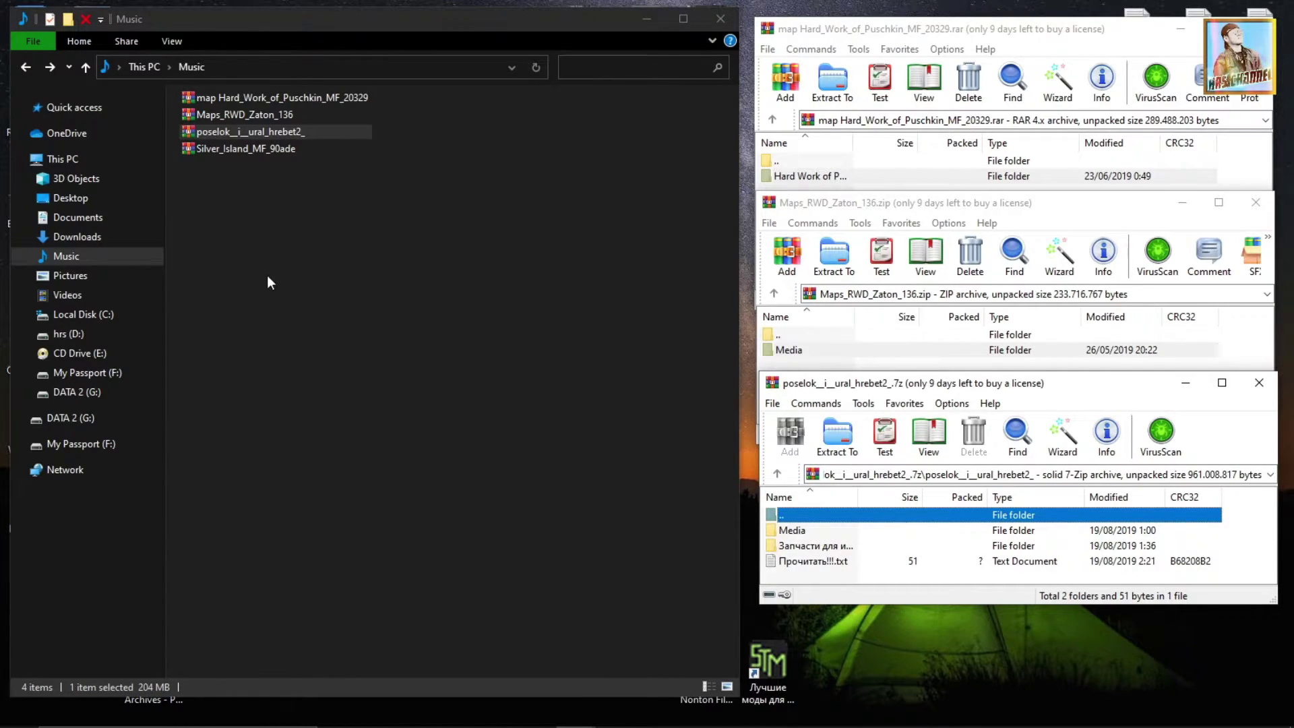
Open the Silver_Island_MF_90ade archive and move its window over the lower part of the Music folder window.
double_click(237, 150)
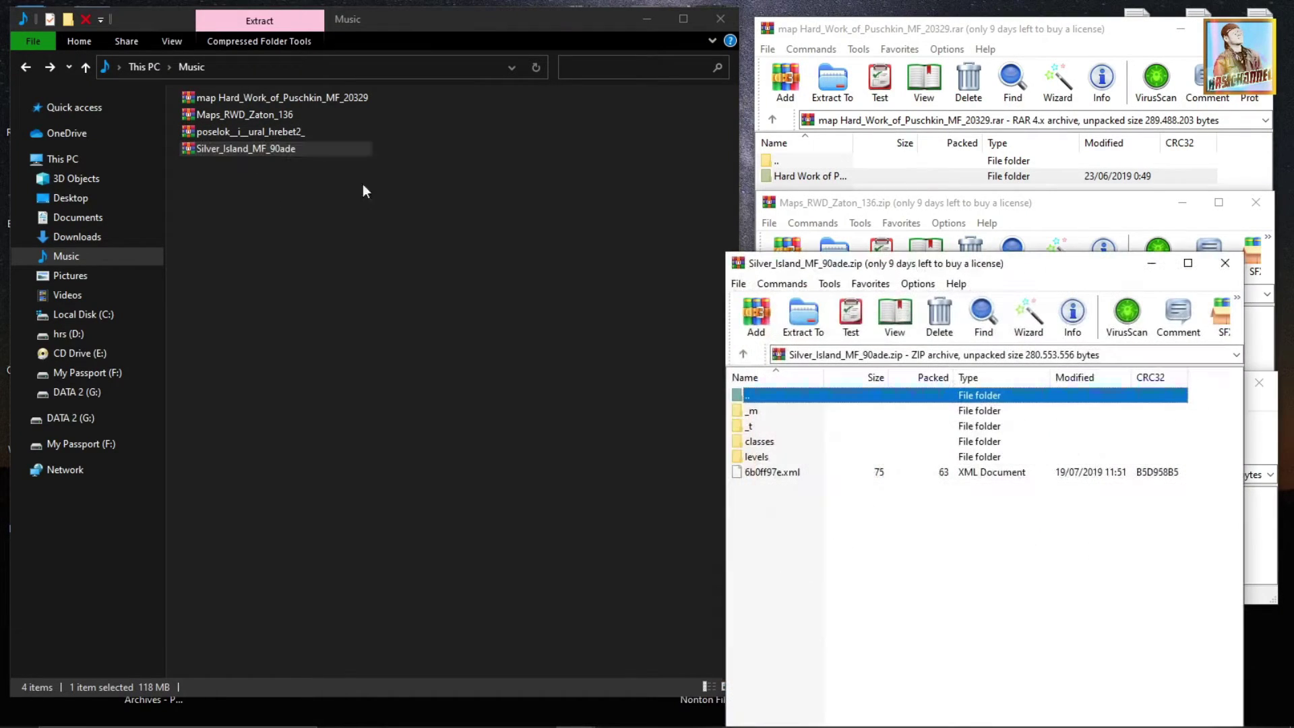
left_click(1012, 244)
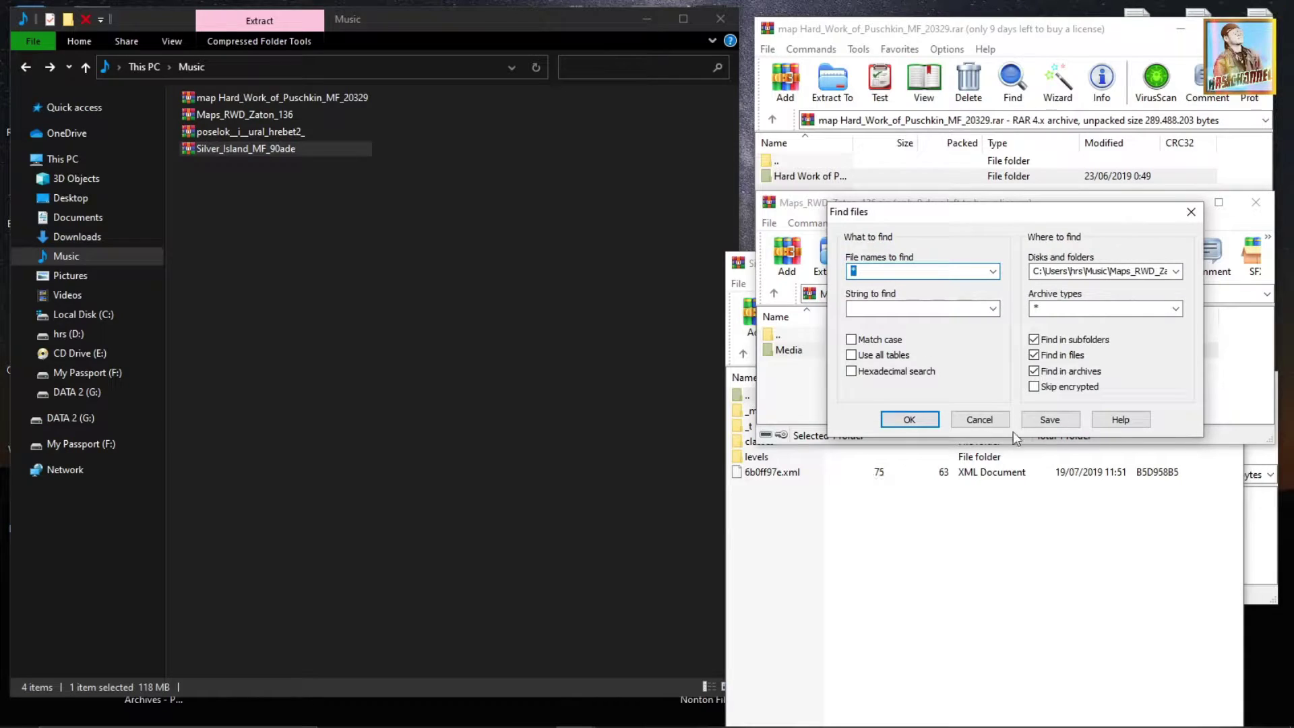
left_click(979, 419)
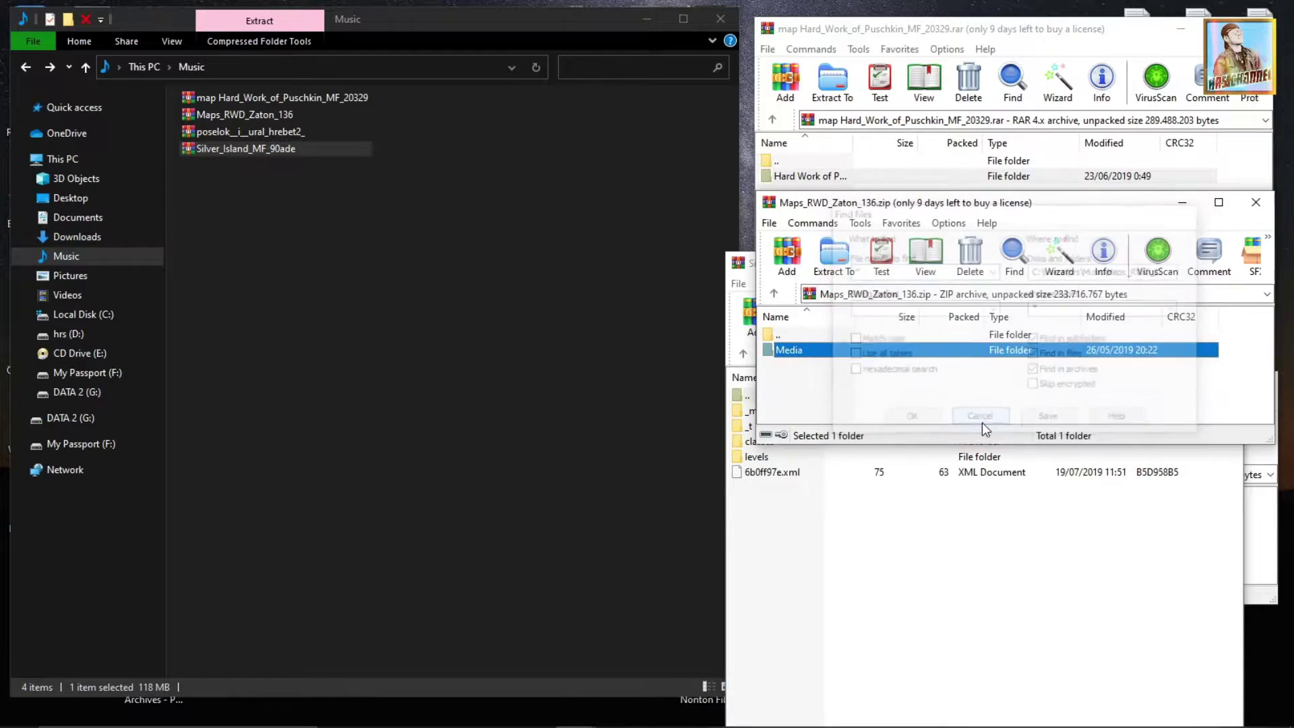
left_click(920, 549)
left_click_drag(1035, 262, 558, 353)
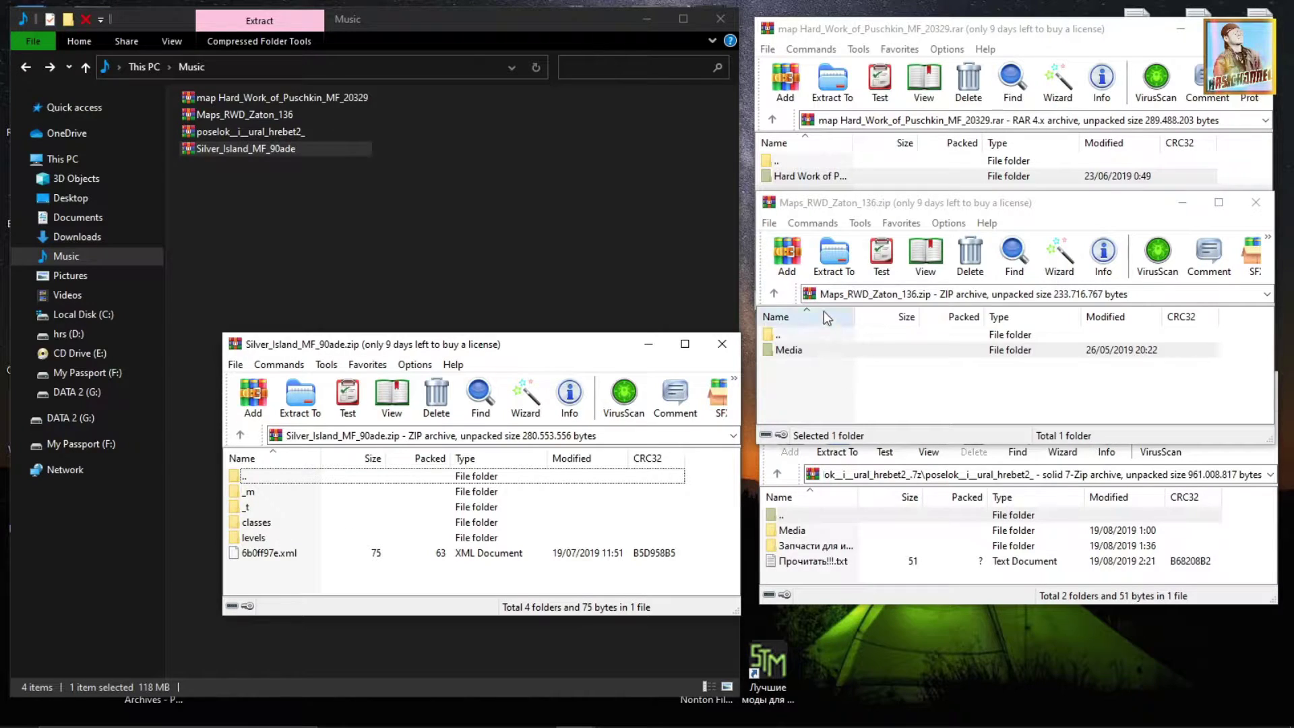
Review the folder structure of the Hard_Work_of_Puschkin archive as far as the Media folder, and return to its root.
left_click(1127, 47)
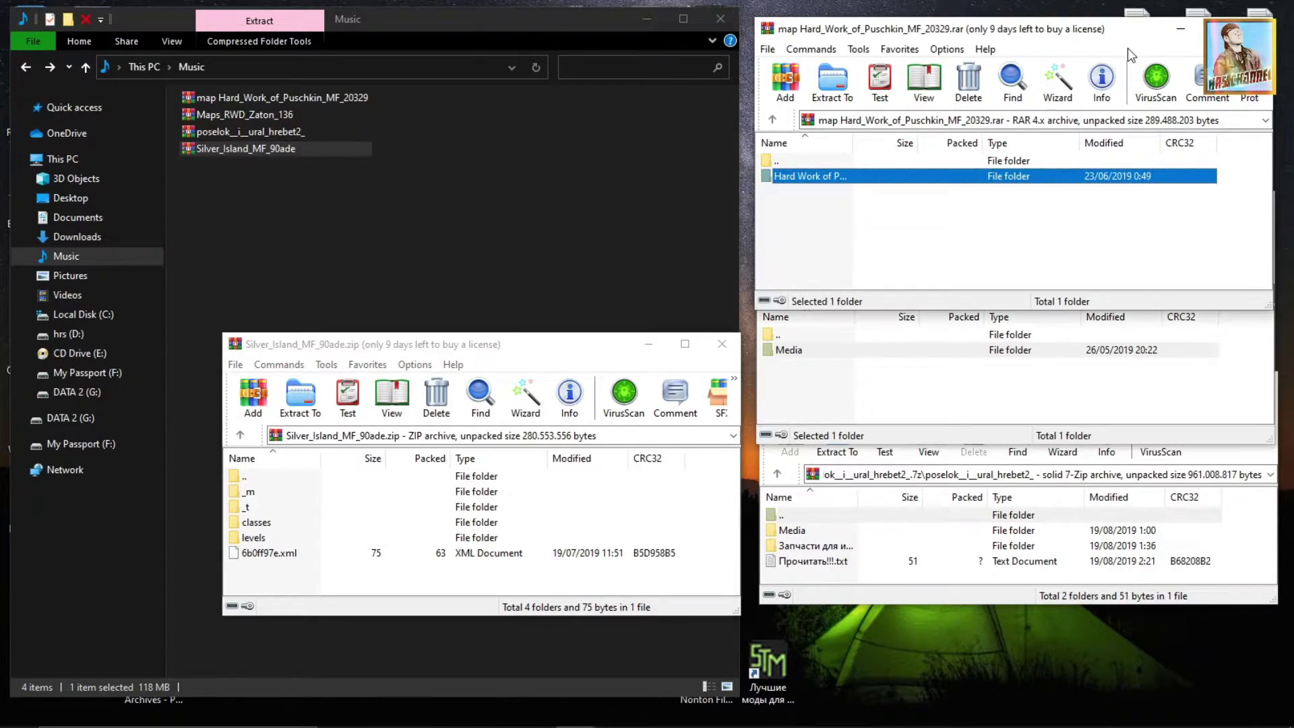
double_click(803, 178)
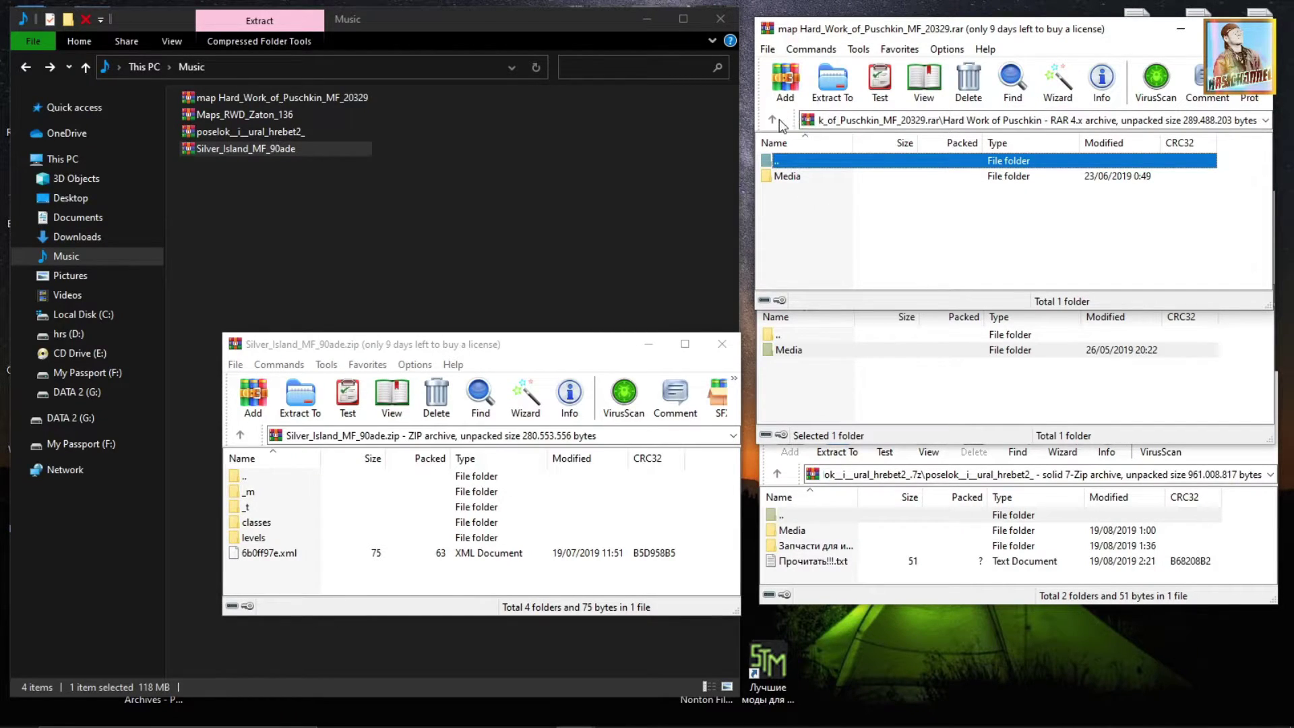
double_click(782, 160)
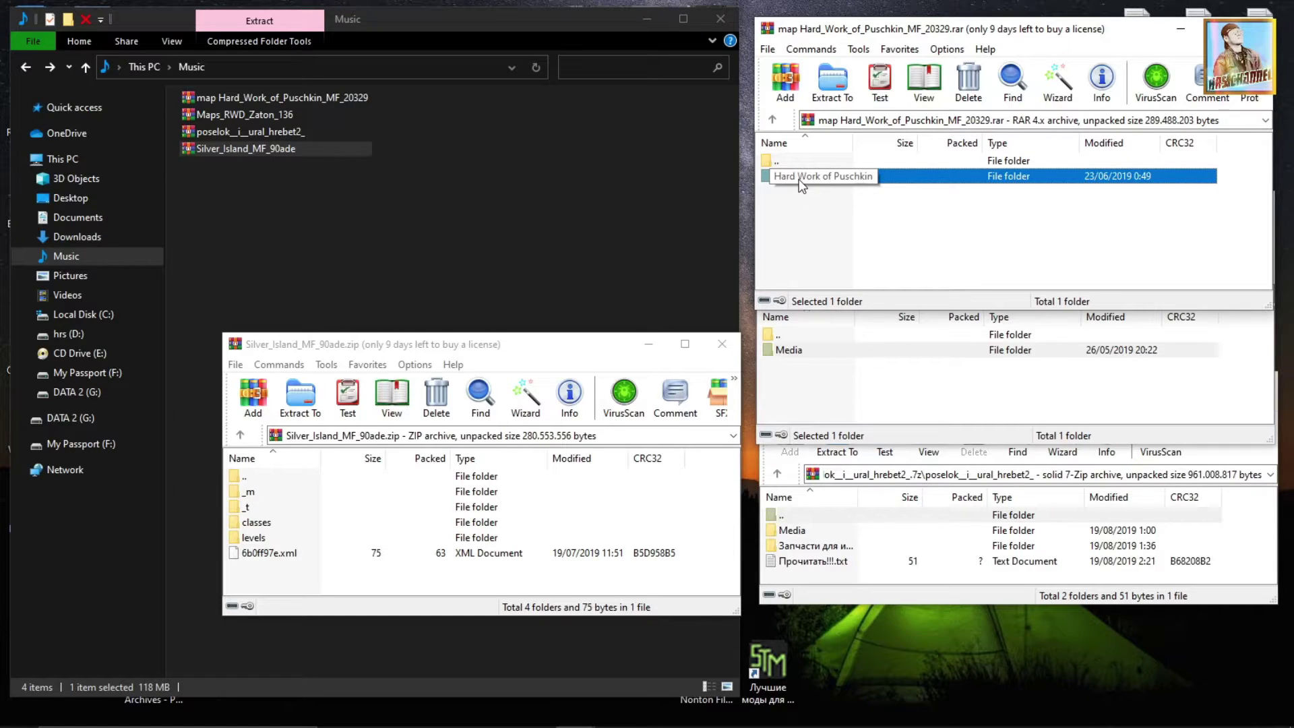
double_click(802, 181)
double_click(790, 178)
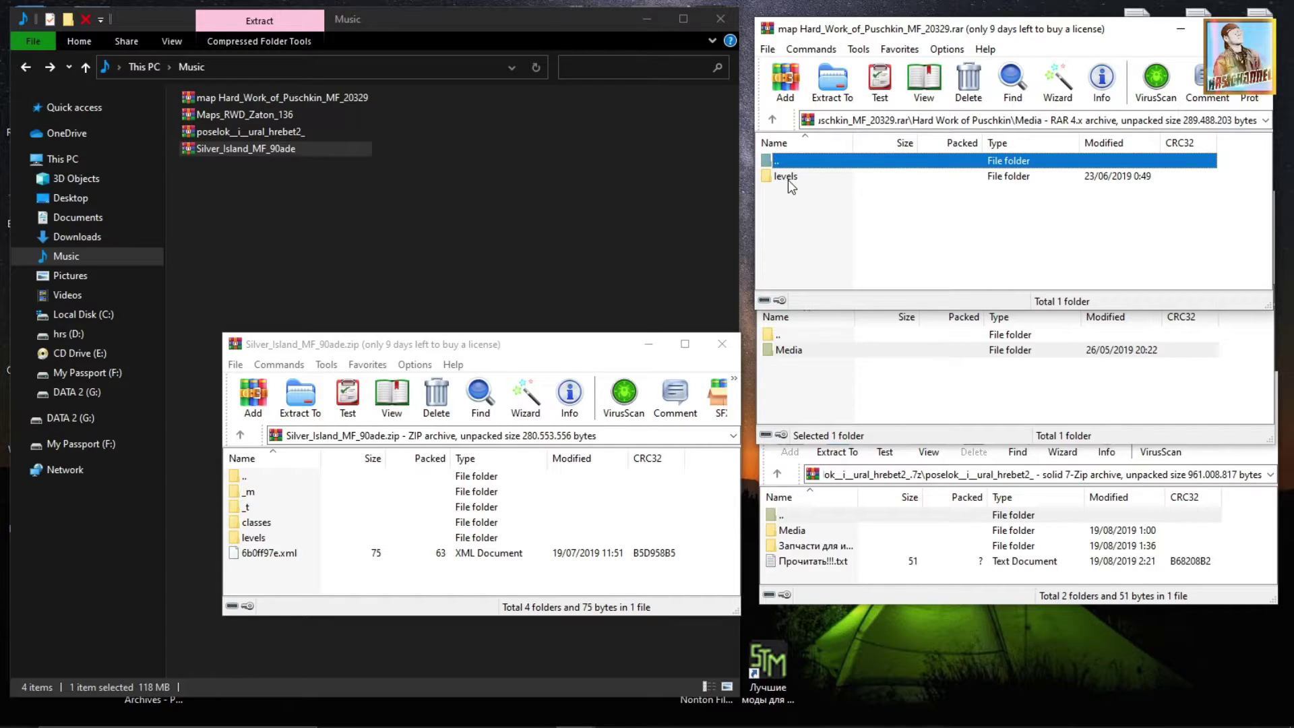
left_click(774, 120)
left_click(774, 121)
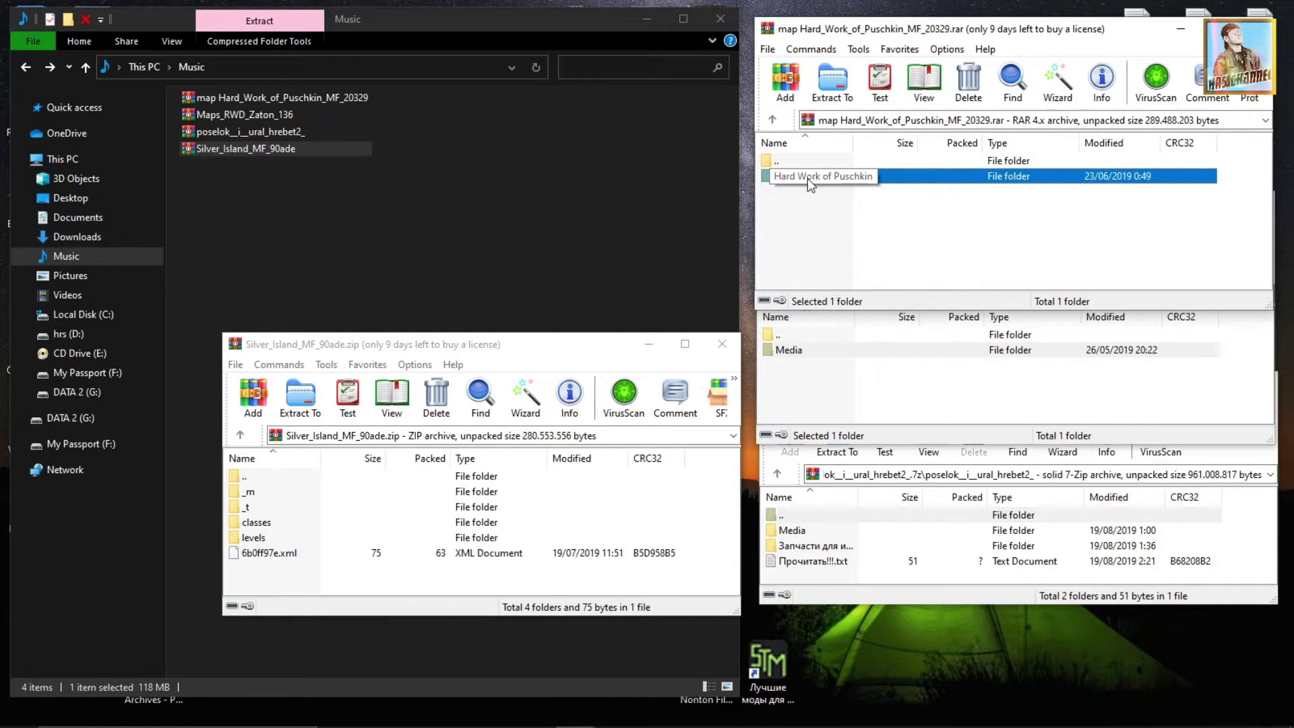
Extract the Hard Work of Puschkin folder into the Music folder, check its Media subfolder, and return to Music.
left_click_drag(808, 177, 384, 210)
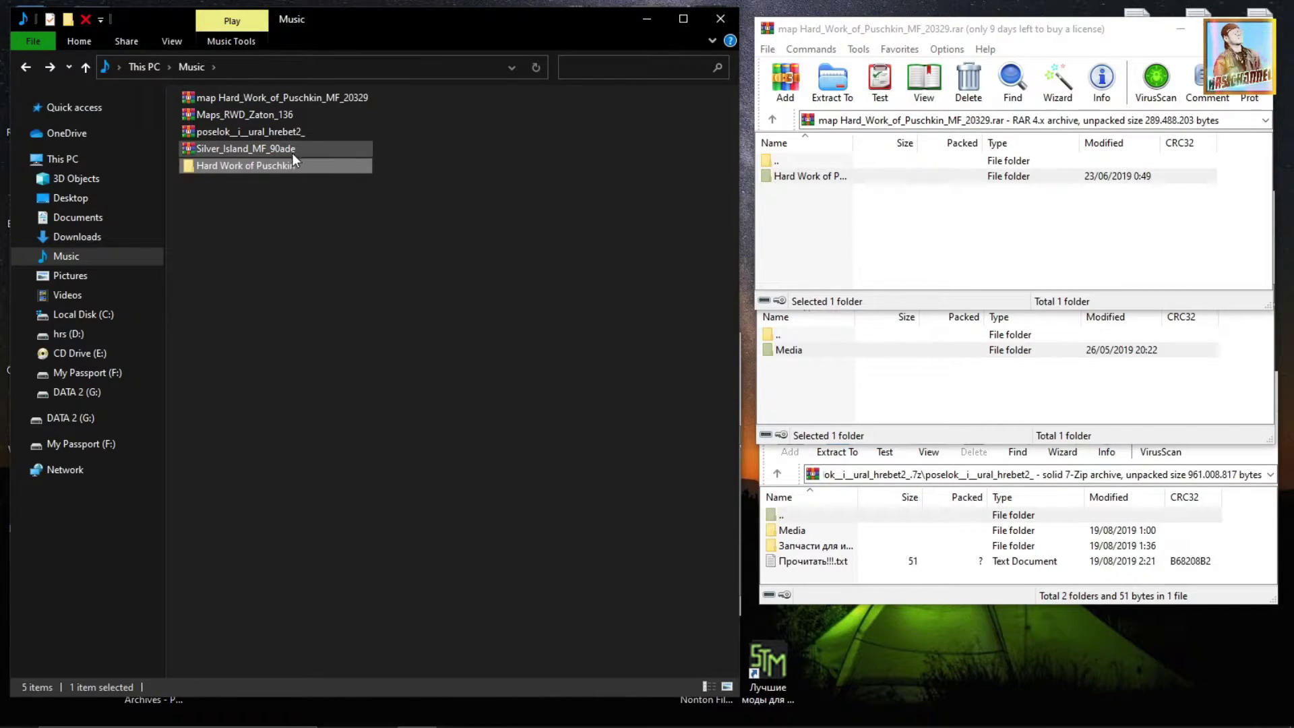
mouse_move(250, 171)
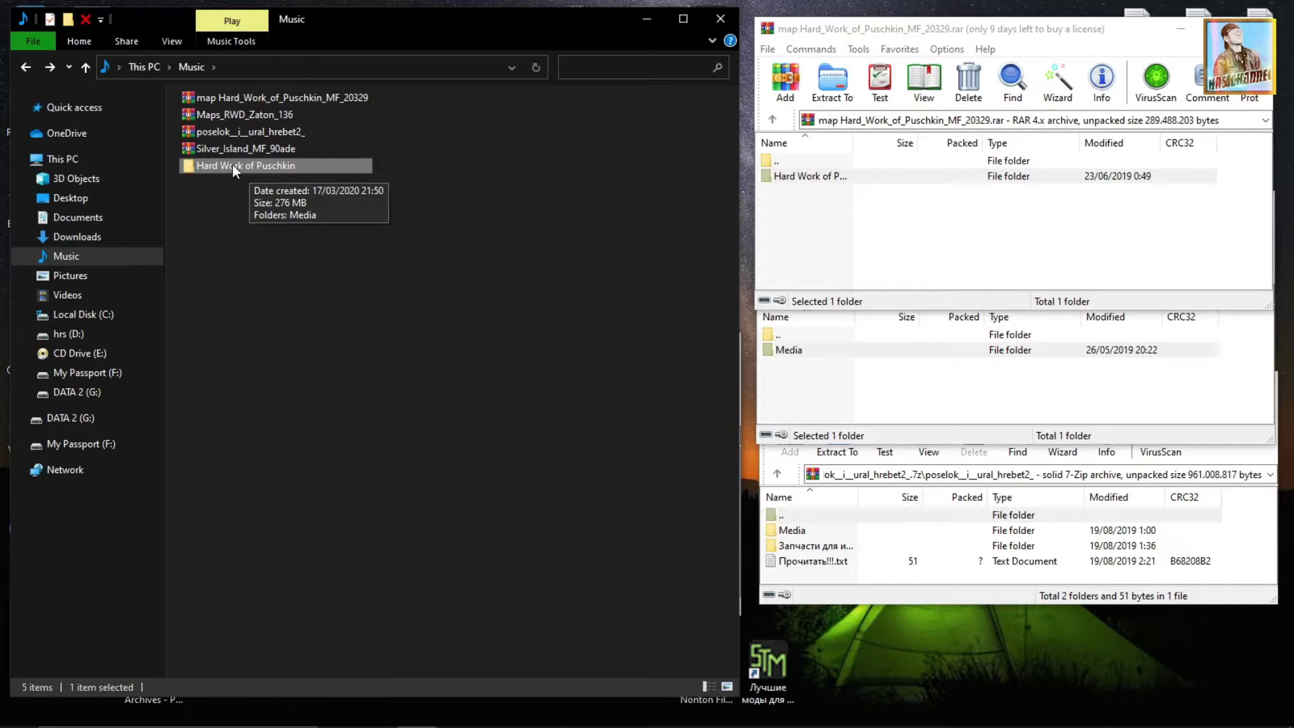
double_click(219, 165)
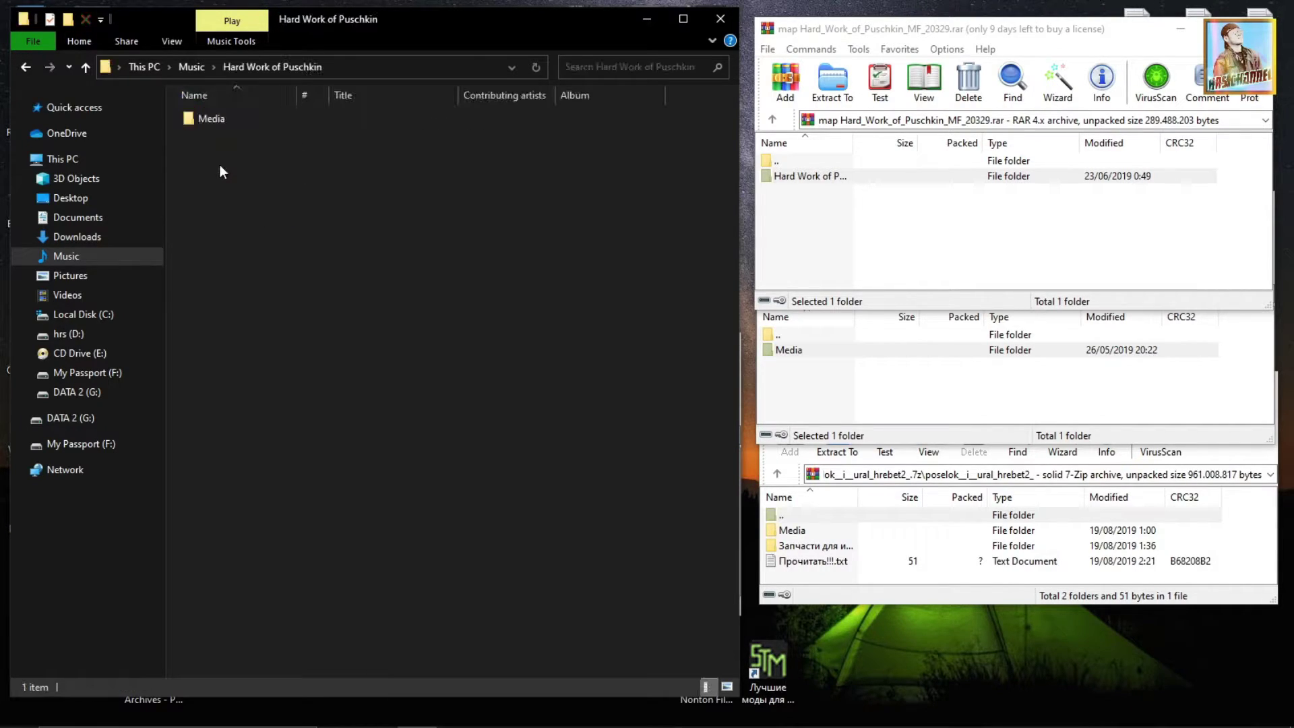
double_click(215, 120)
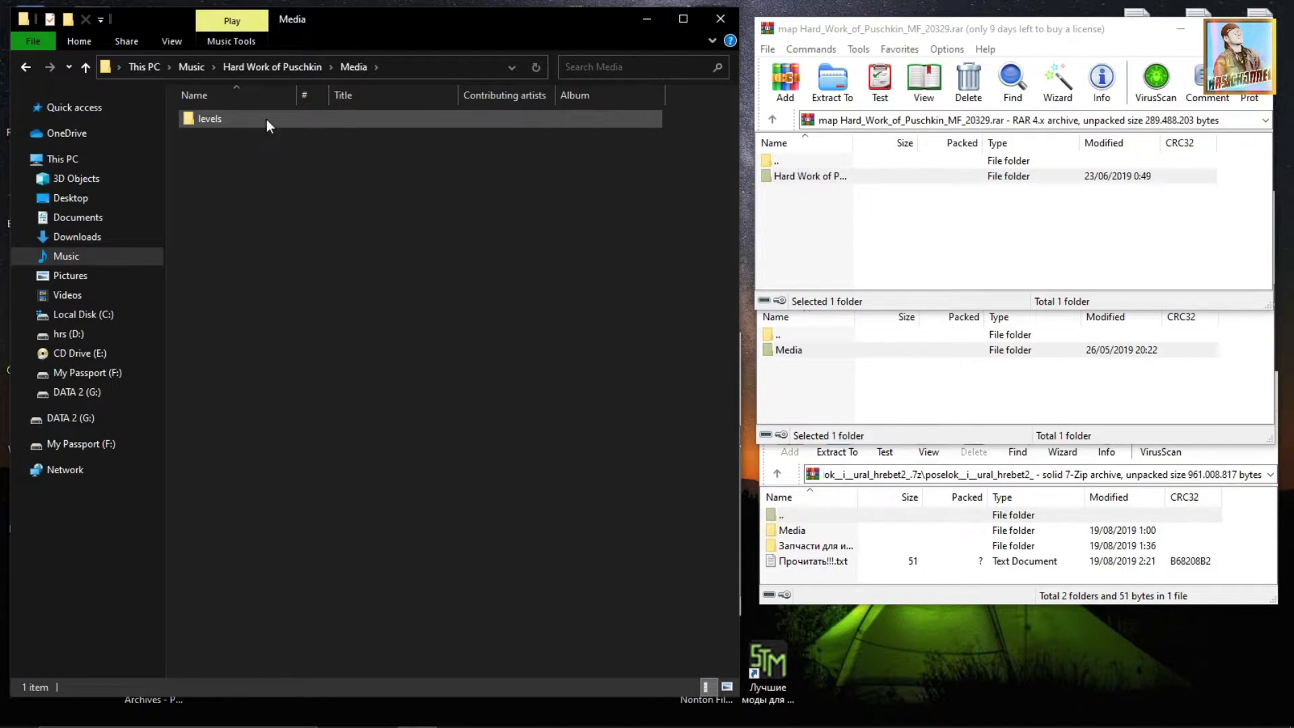
left_click(25, 68)
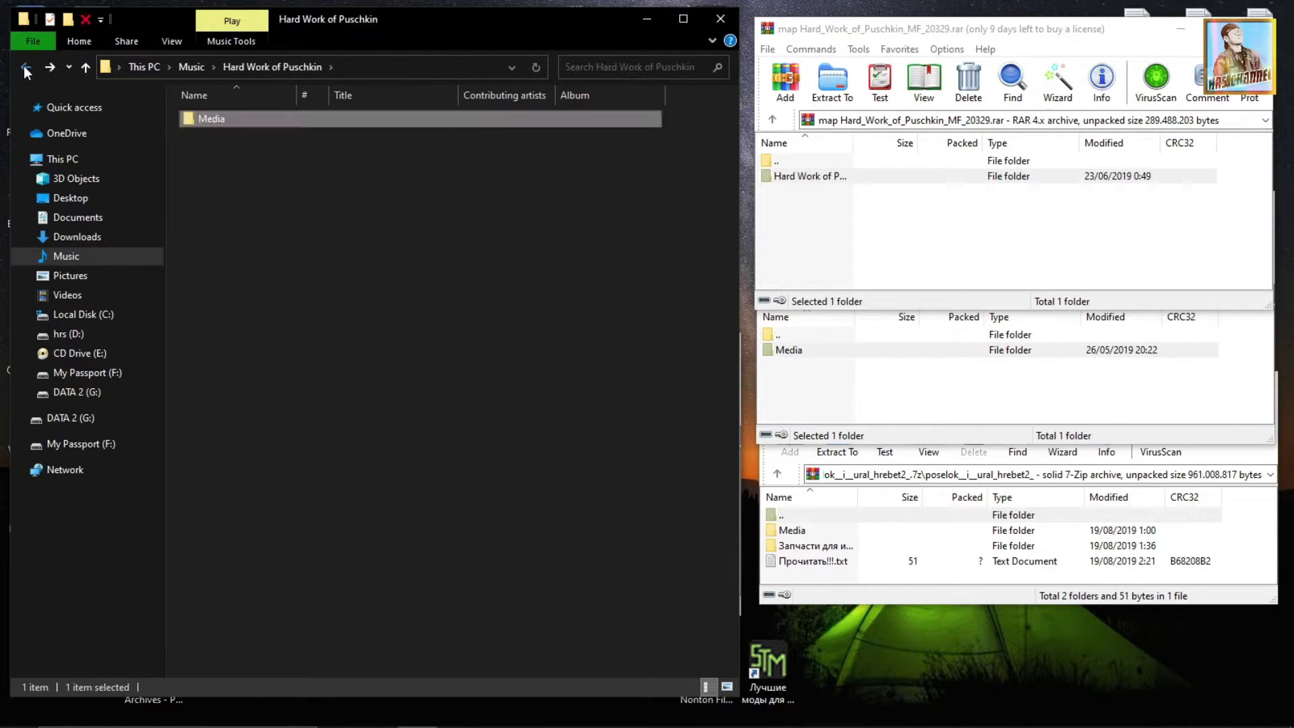
left_click(25, 67)
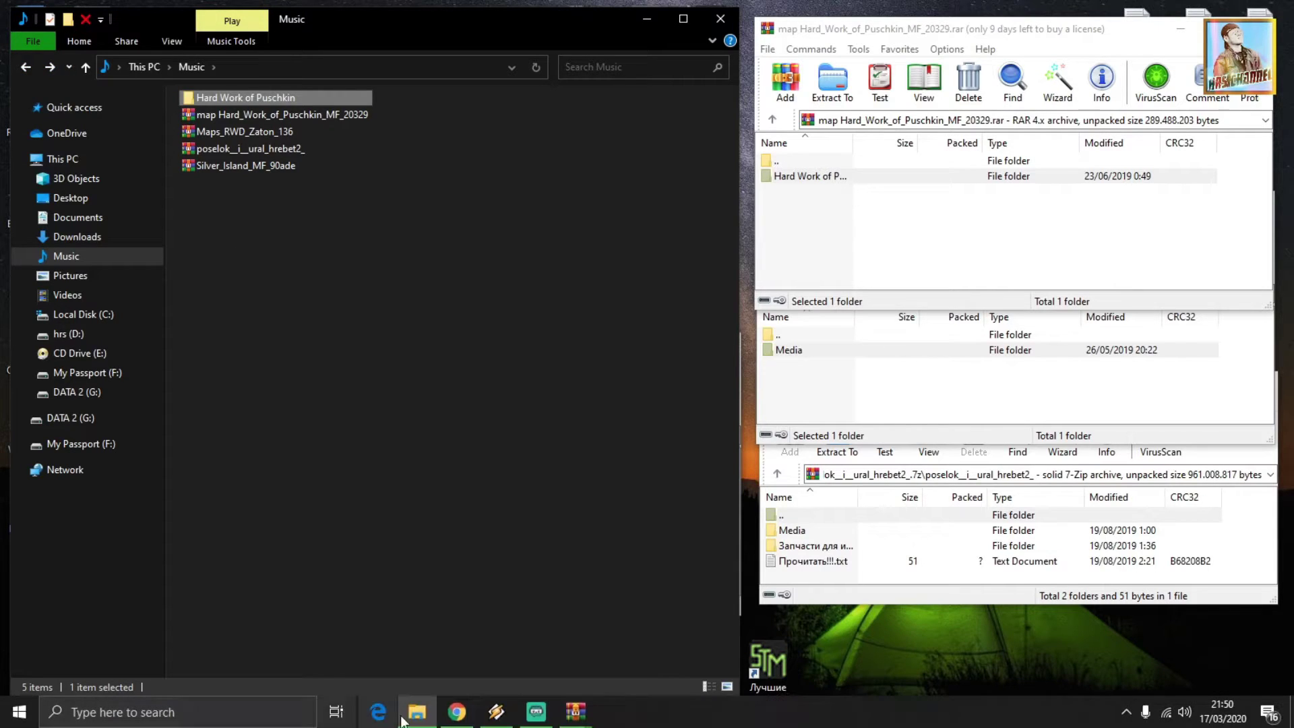
Bring the poselok and Maps_RWD_Zaton_136 archive windows forward, review the Zaton archive's Media folder, and return to its root.
mouse_move(575, 712)
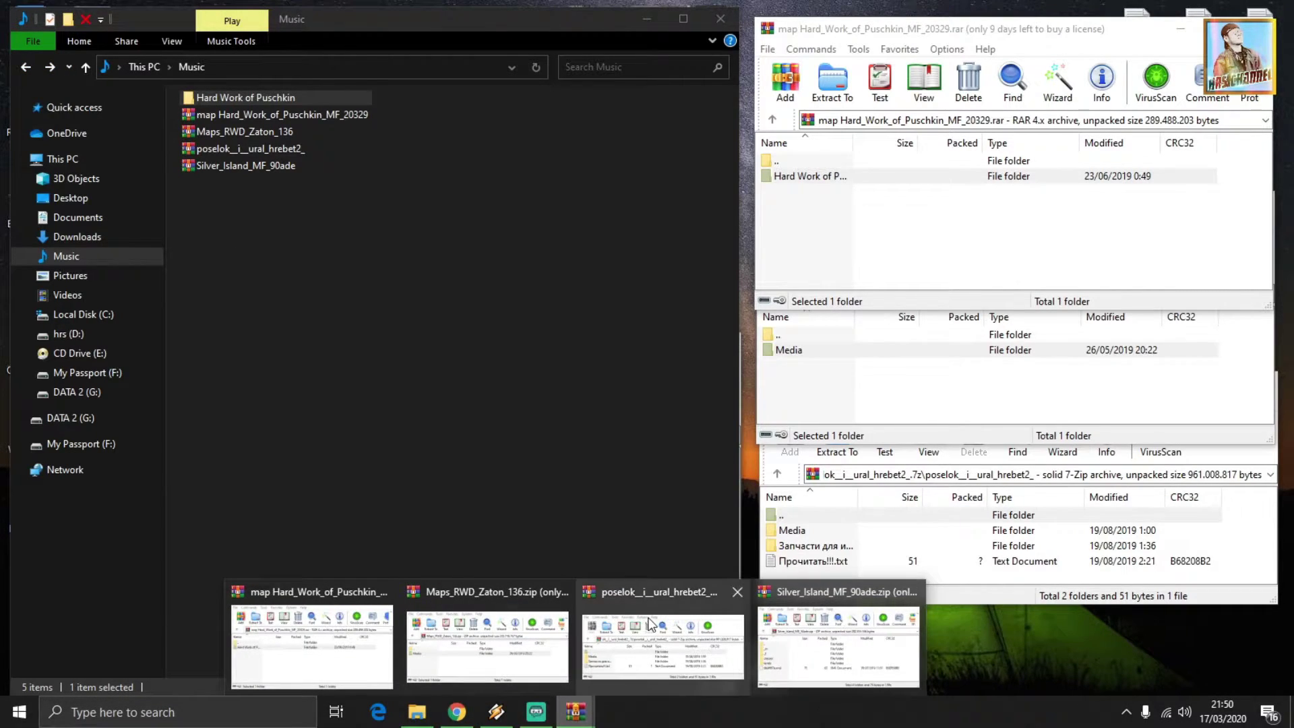
left_click(635, 593)
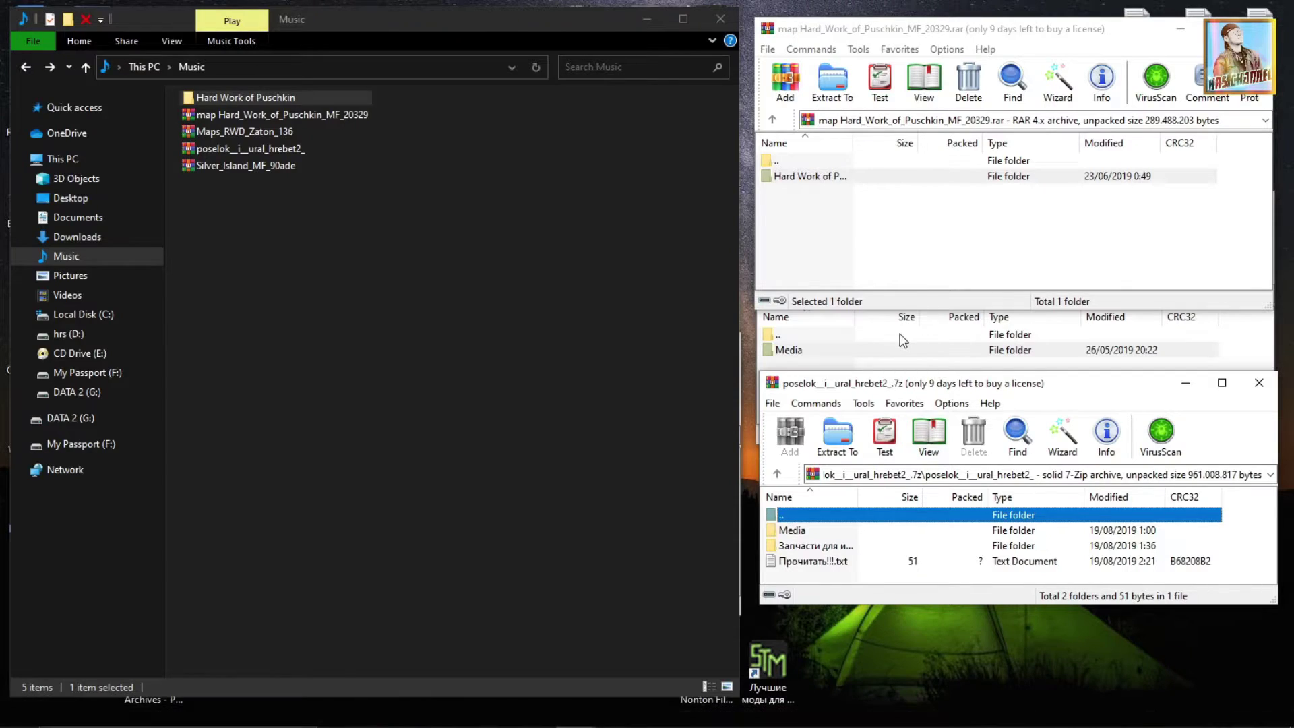
left_click(898, 335)
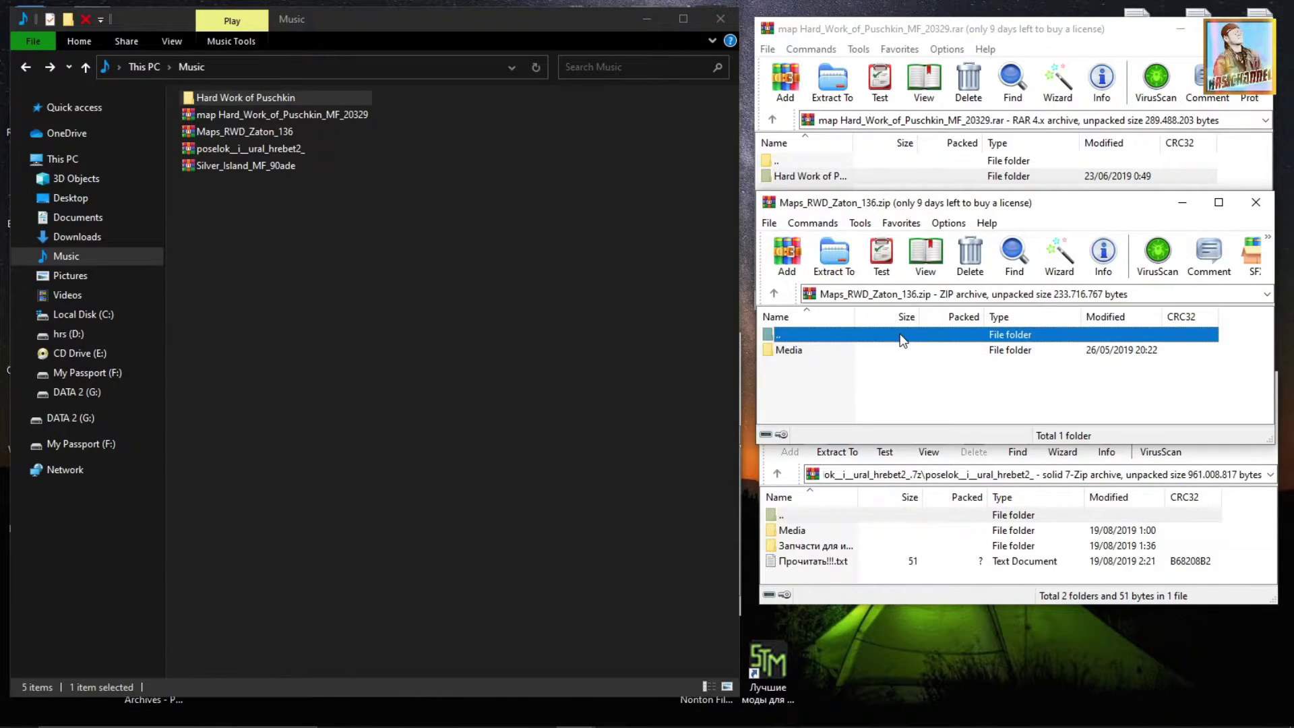
left_click(905, 572)
left_click(1013, 280)
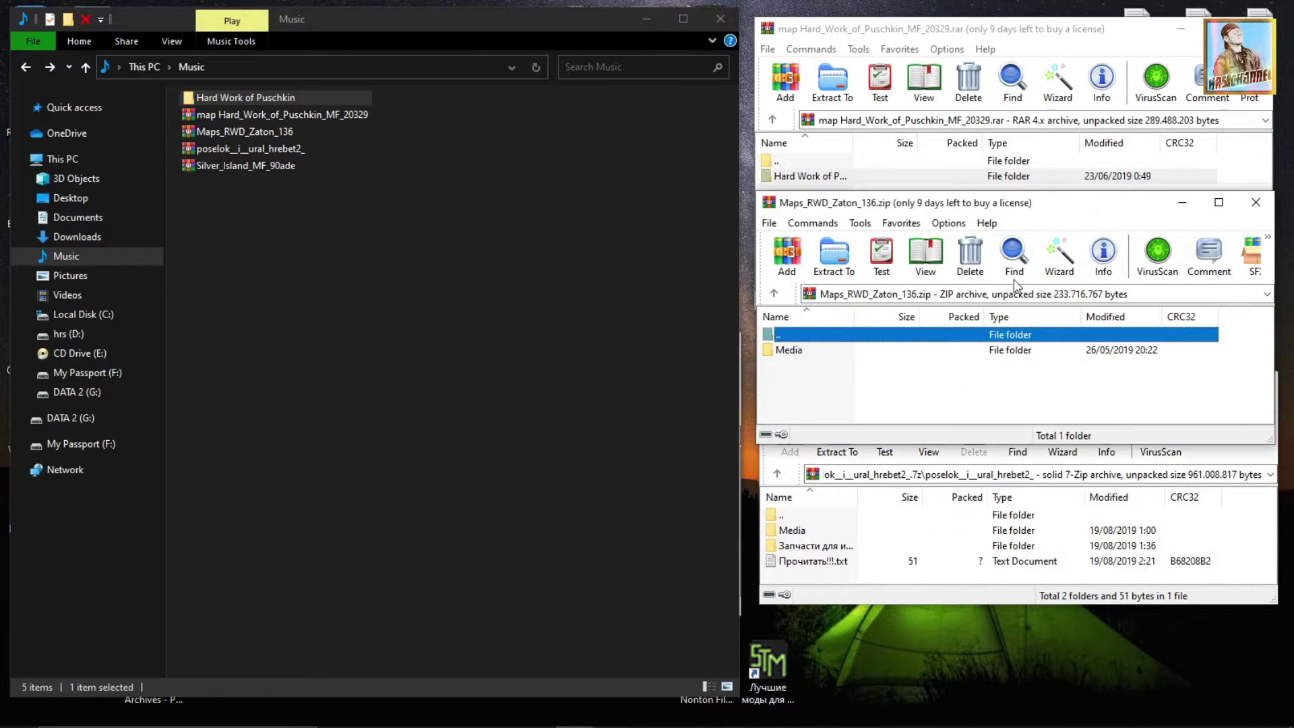
double_click(797, 357)
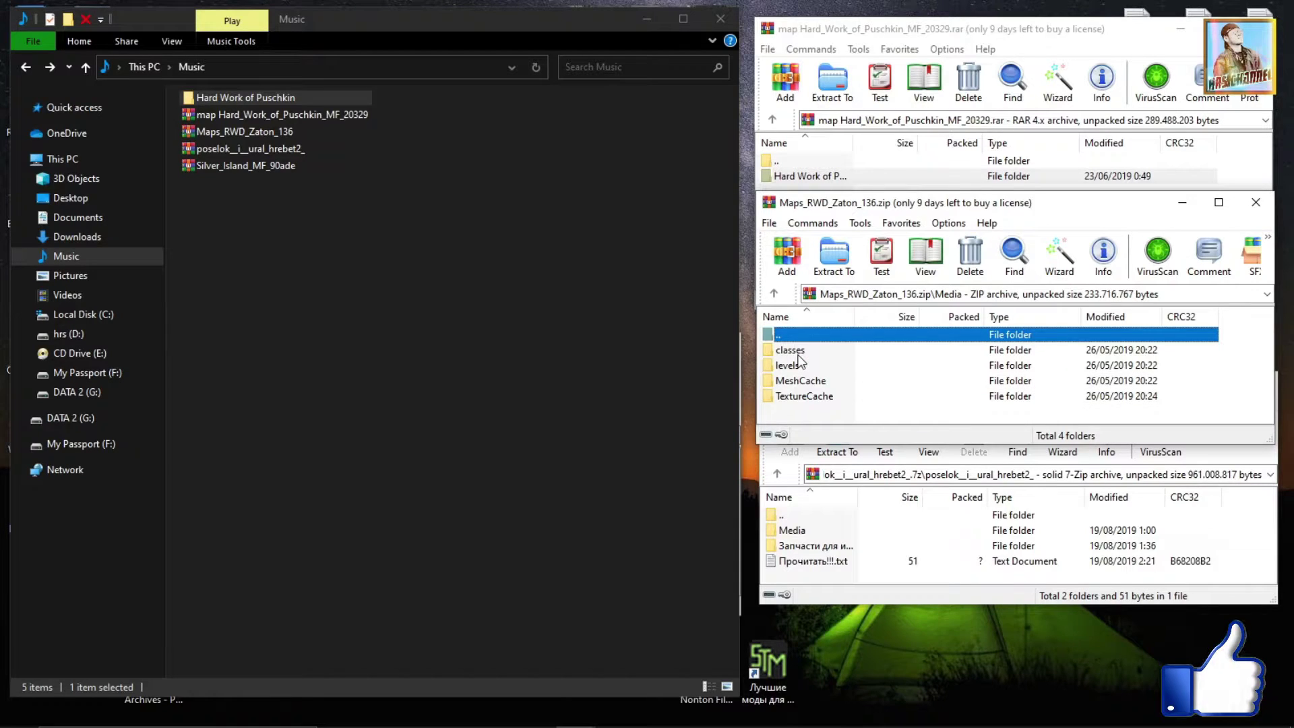
left_click(774, 293)
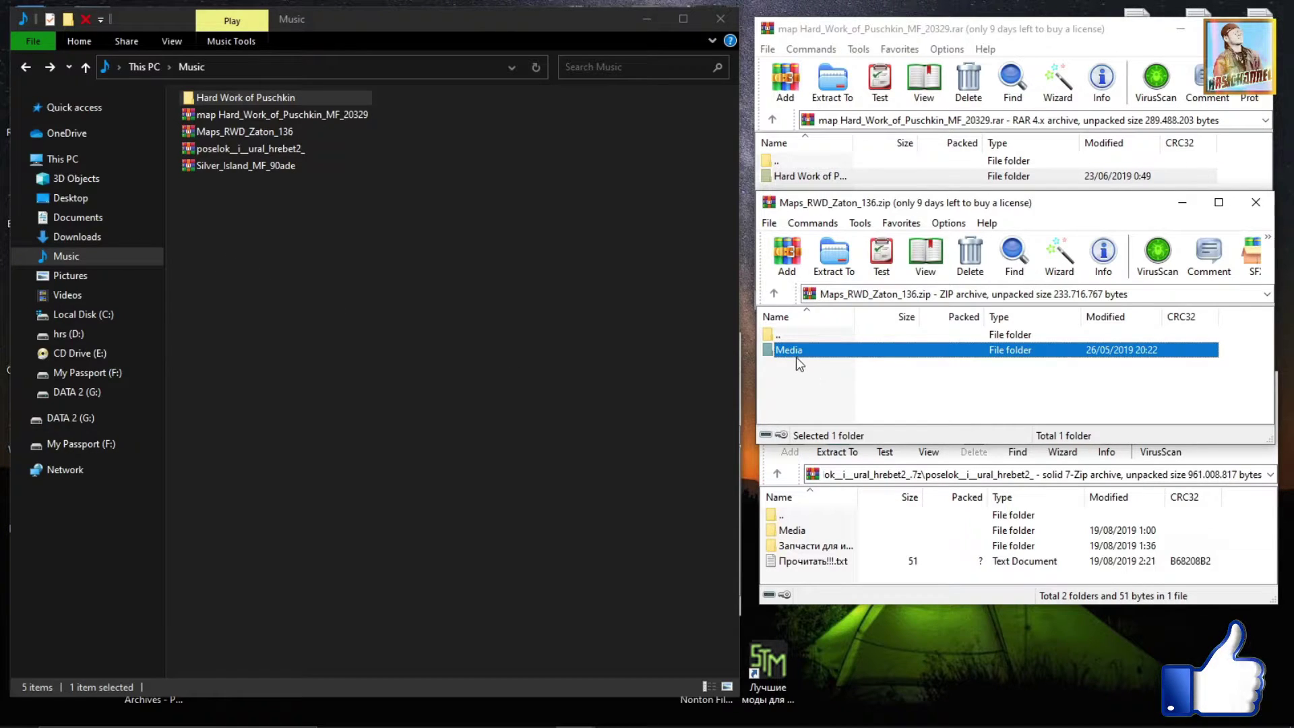
Extract the Media folder from the Maps_RWD_Zaton_136 archive into Music, check its subfolders, and return to Music.
left_click_drag(795, 357, 543, 385)
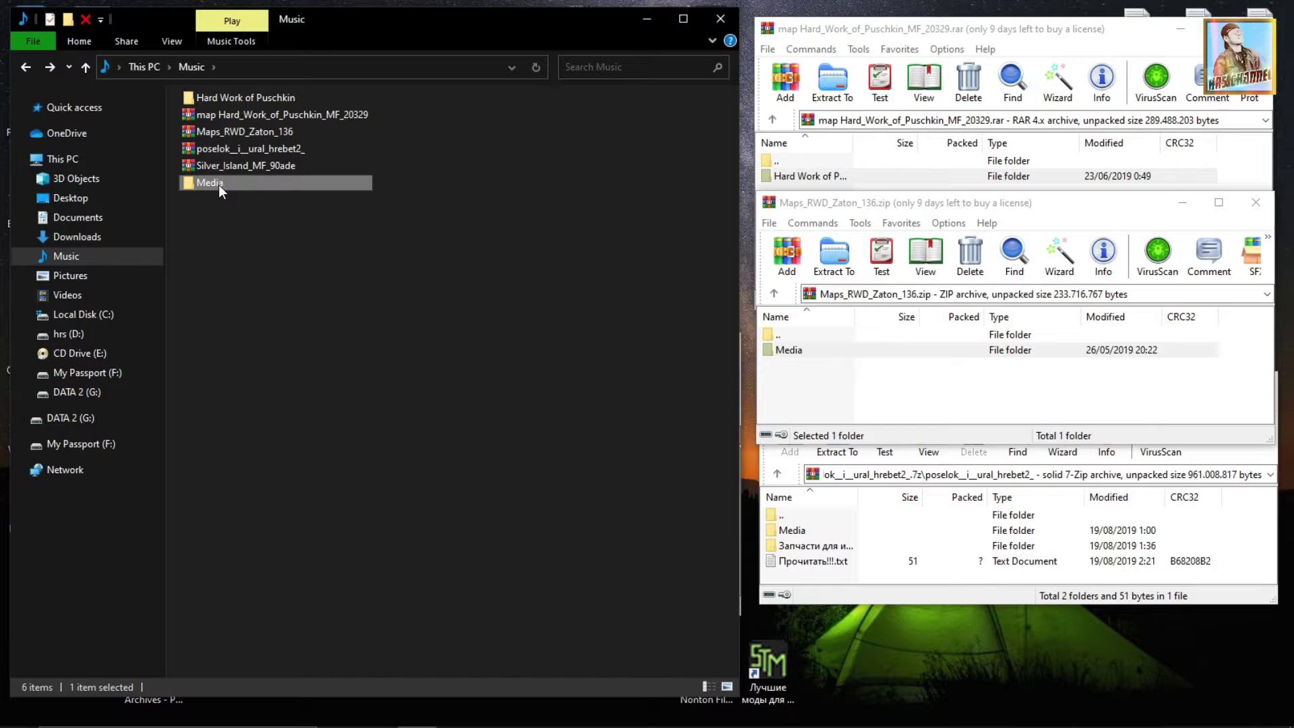
double_click(219, 185)
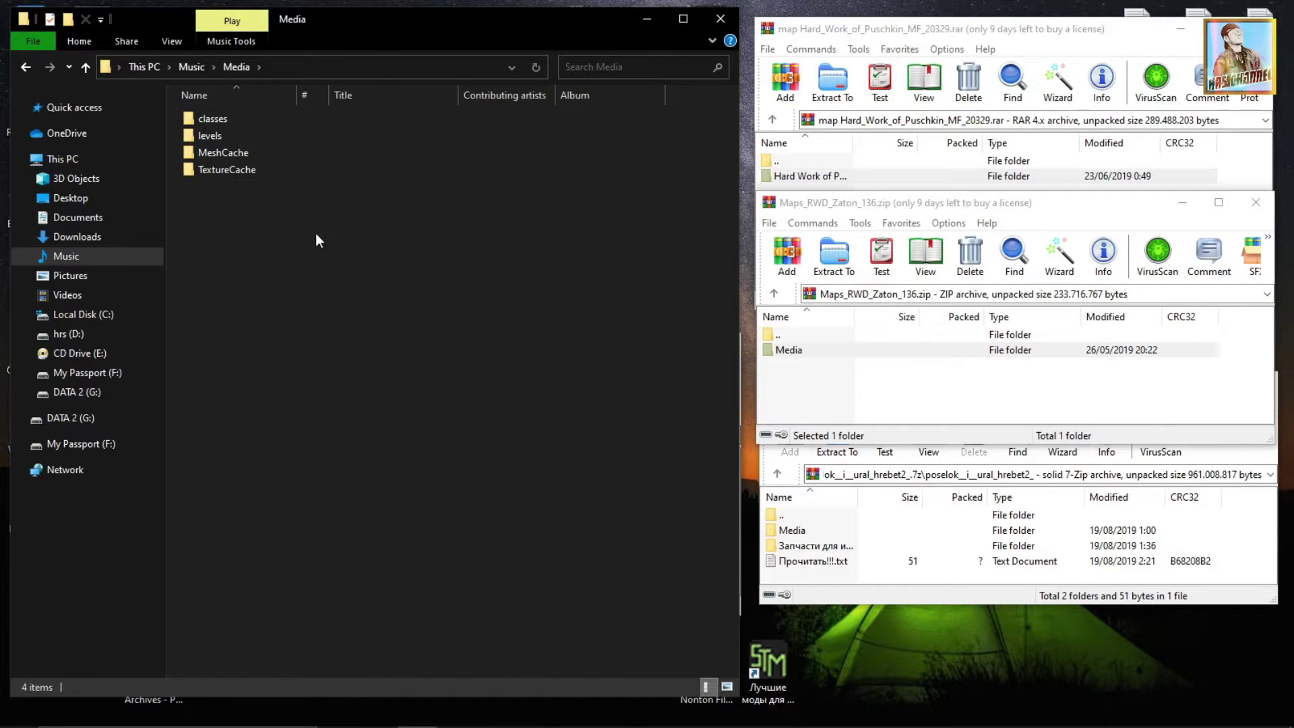
left_click(26, 70)
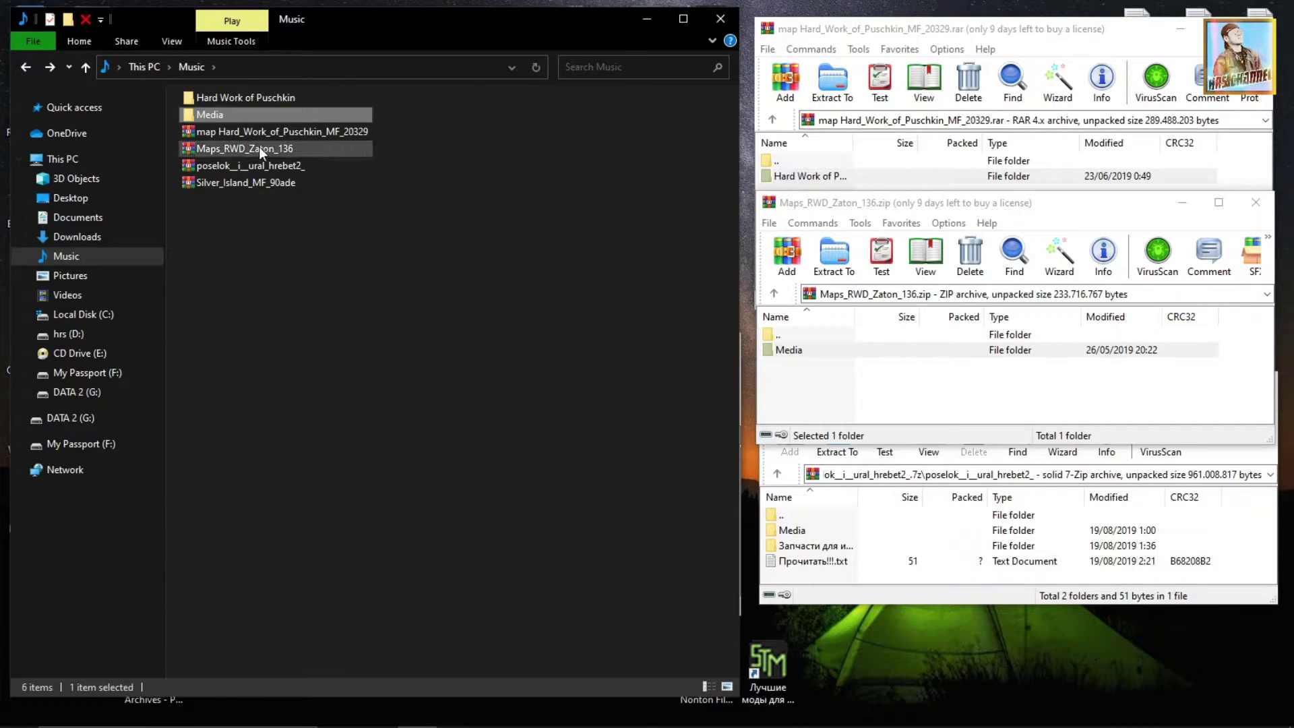
Create a new folder in Music and name it Maps_RWD_Zaton_136, copying the name from the matching archive.
mouse_move(241, 116)
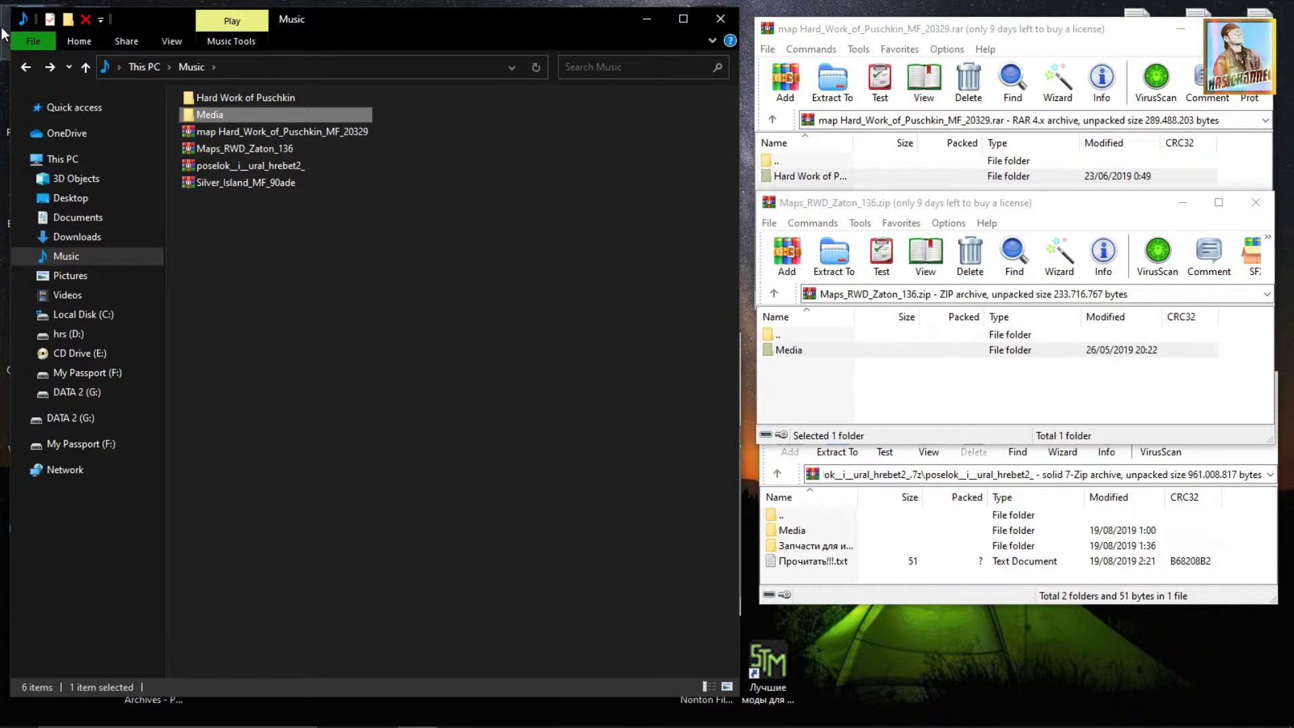
left_click(66, 20)
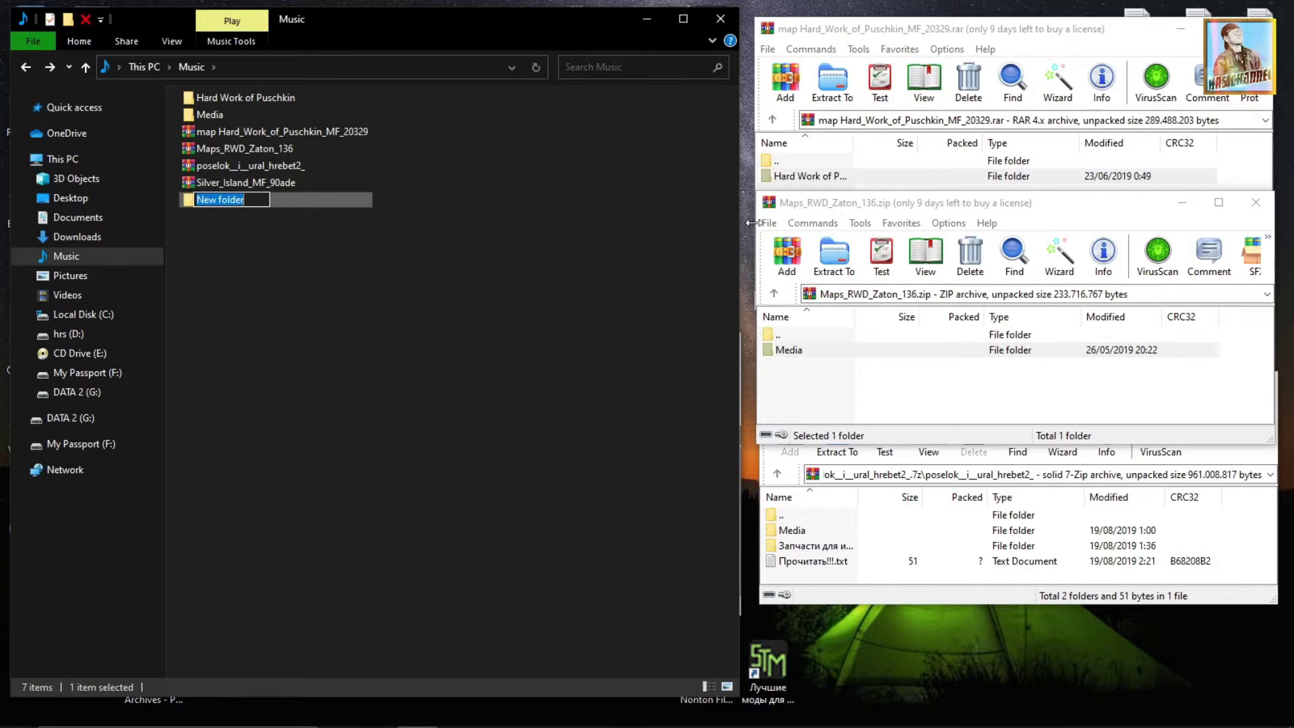
left_click(241, 150)
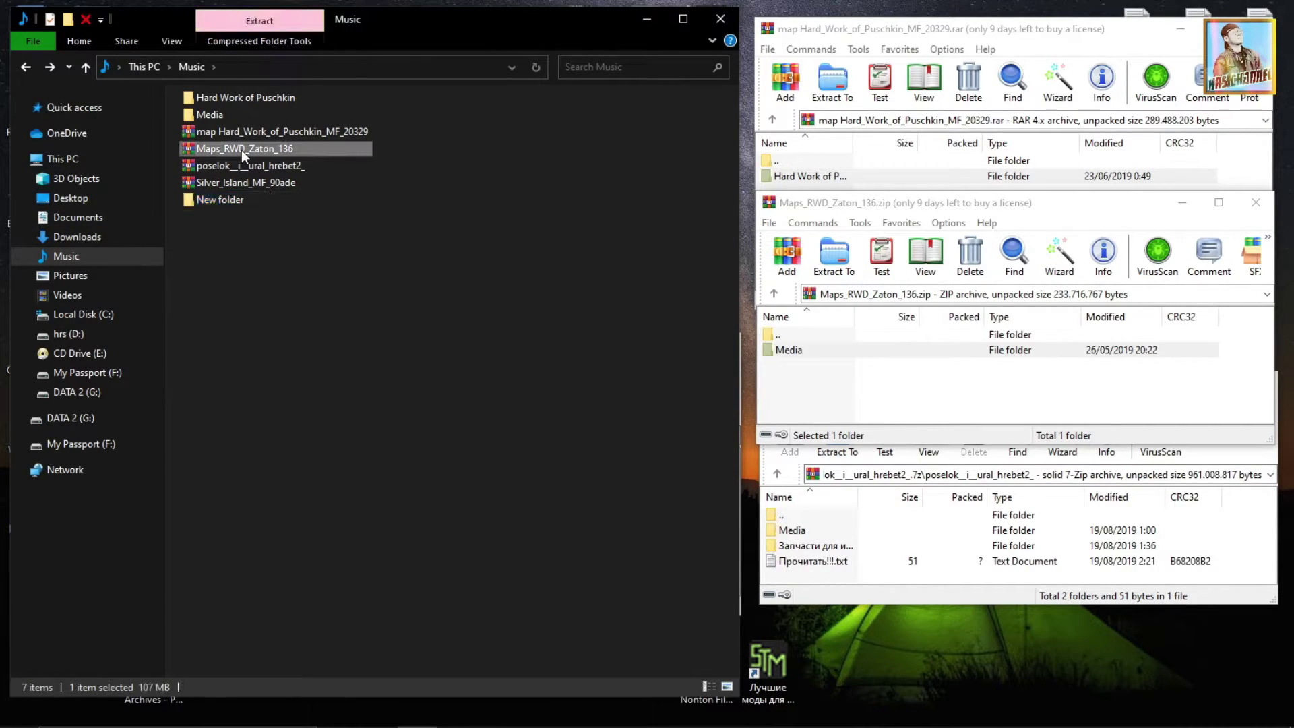
left_click(241, 149)
key("ctrl+c")
right_click(241, 148)
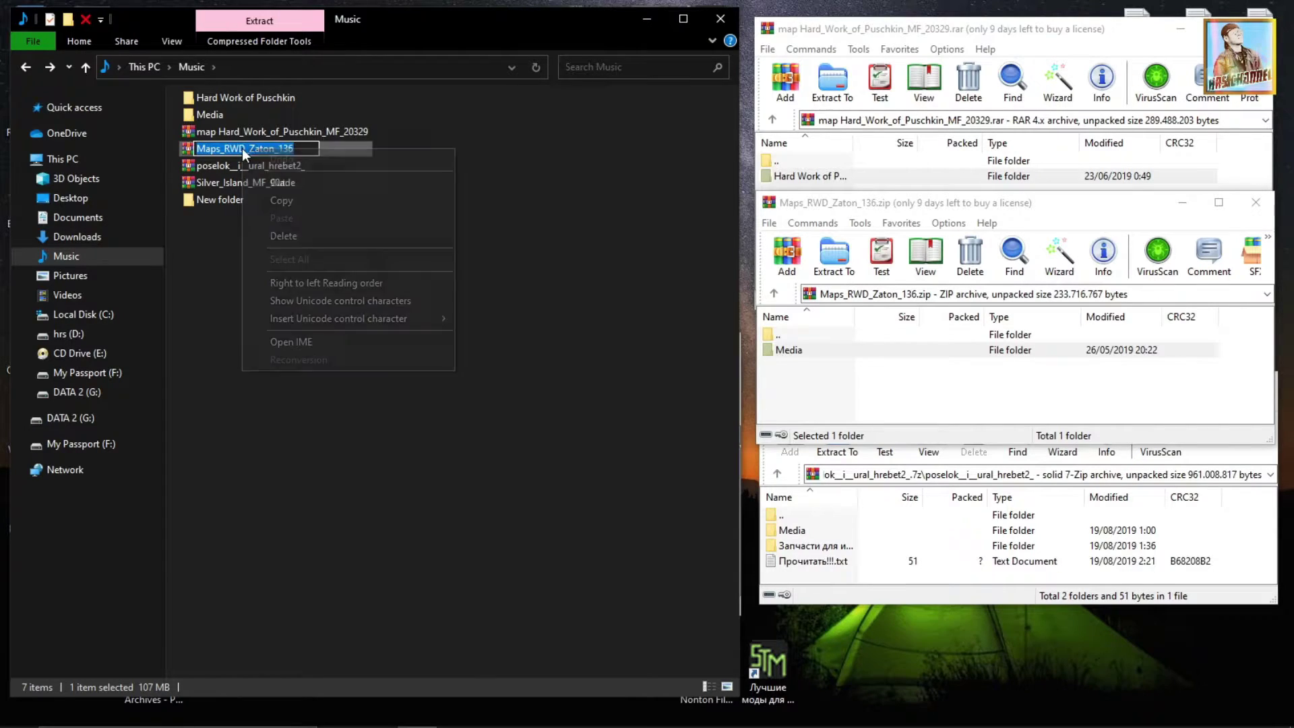
left_click(286, 200)
left_click(214, 201)
left_click(214, 200)
right_click(214, 200)
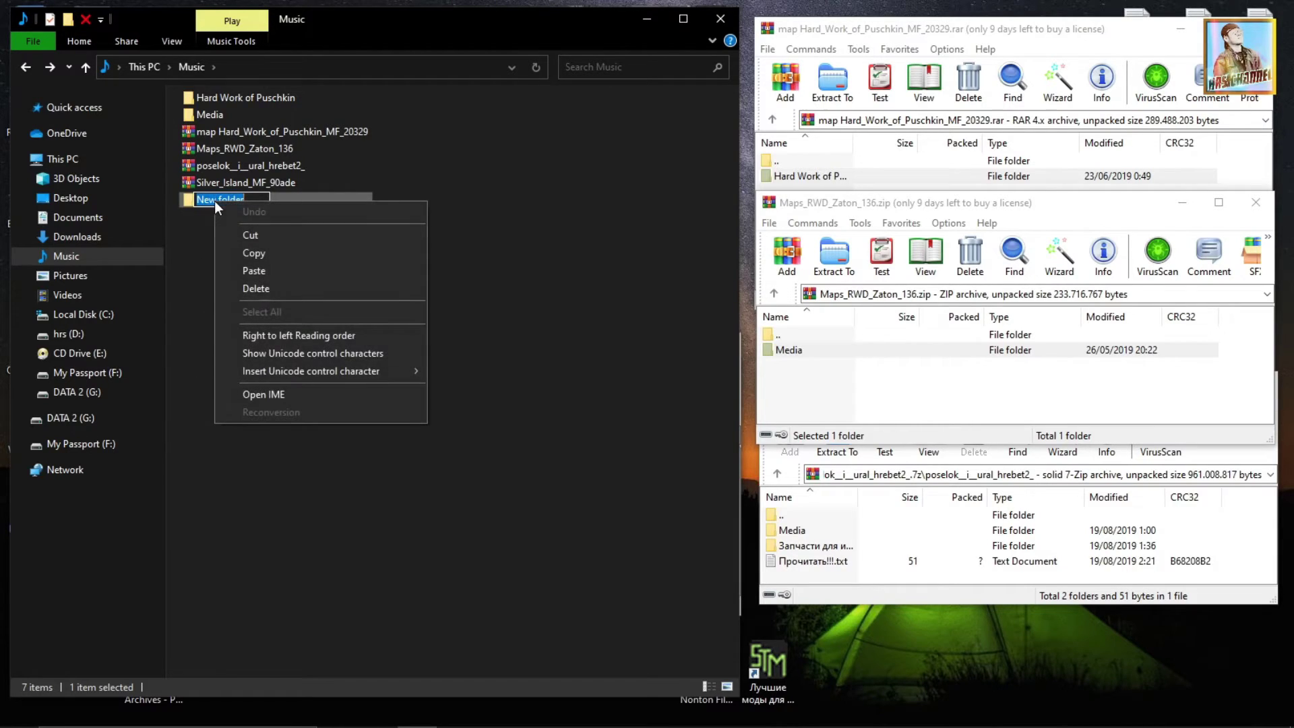
left_click(260, 270)
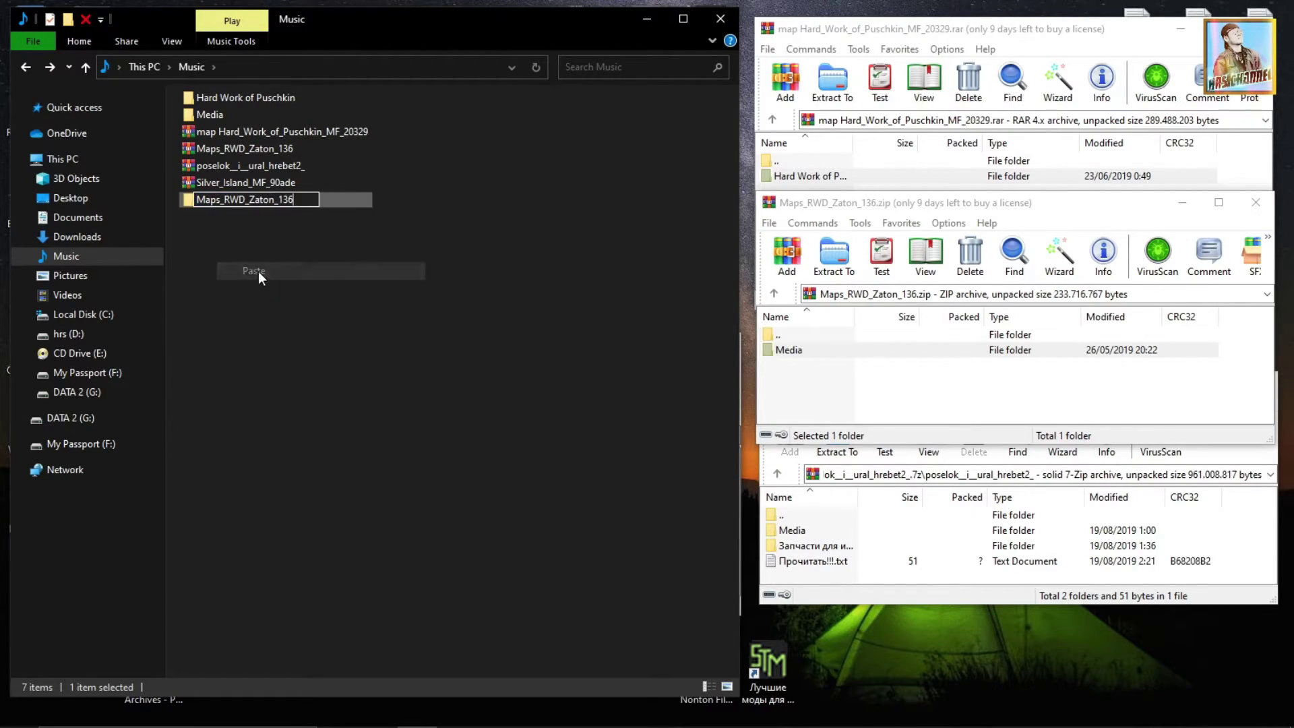
left_click(300, 257)
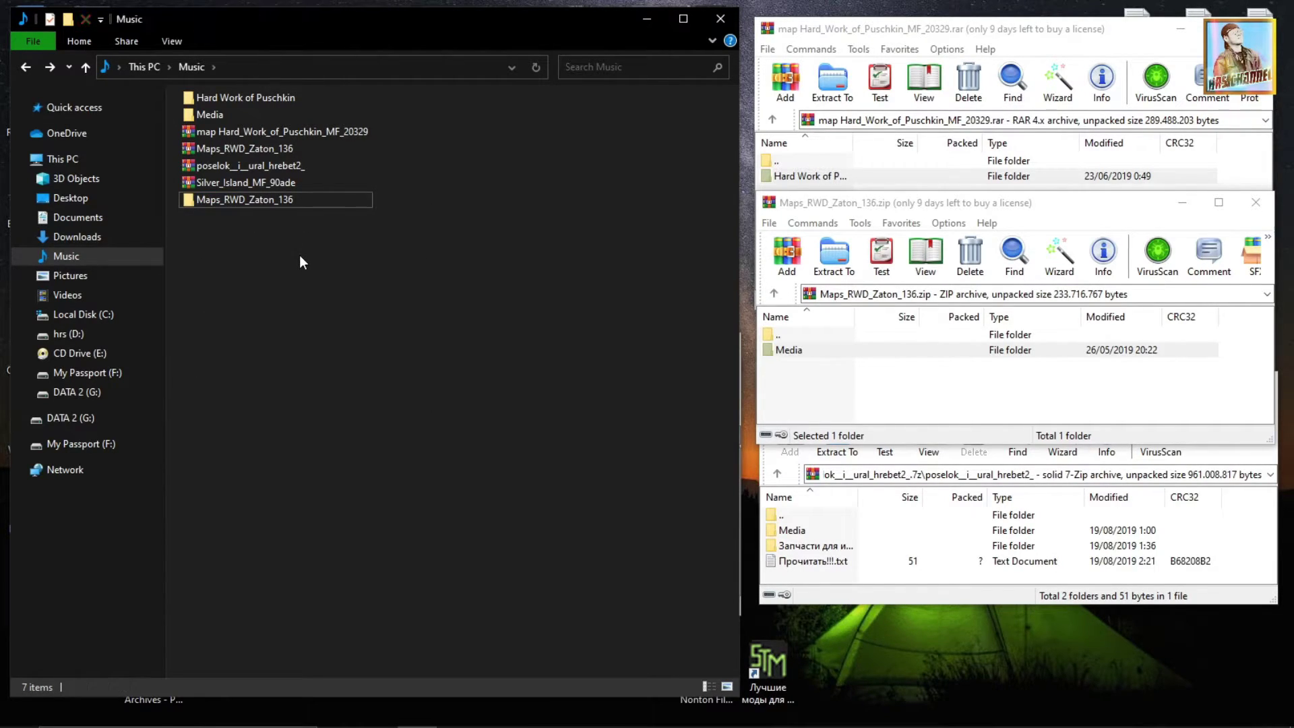
Look inside the new Maps_RWD_Zaton_136 folder, return to Music, and move the extracted Media folder into it.
double_click(267, 203)
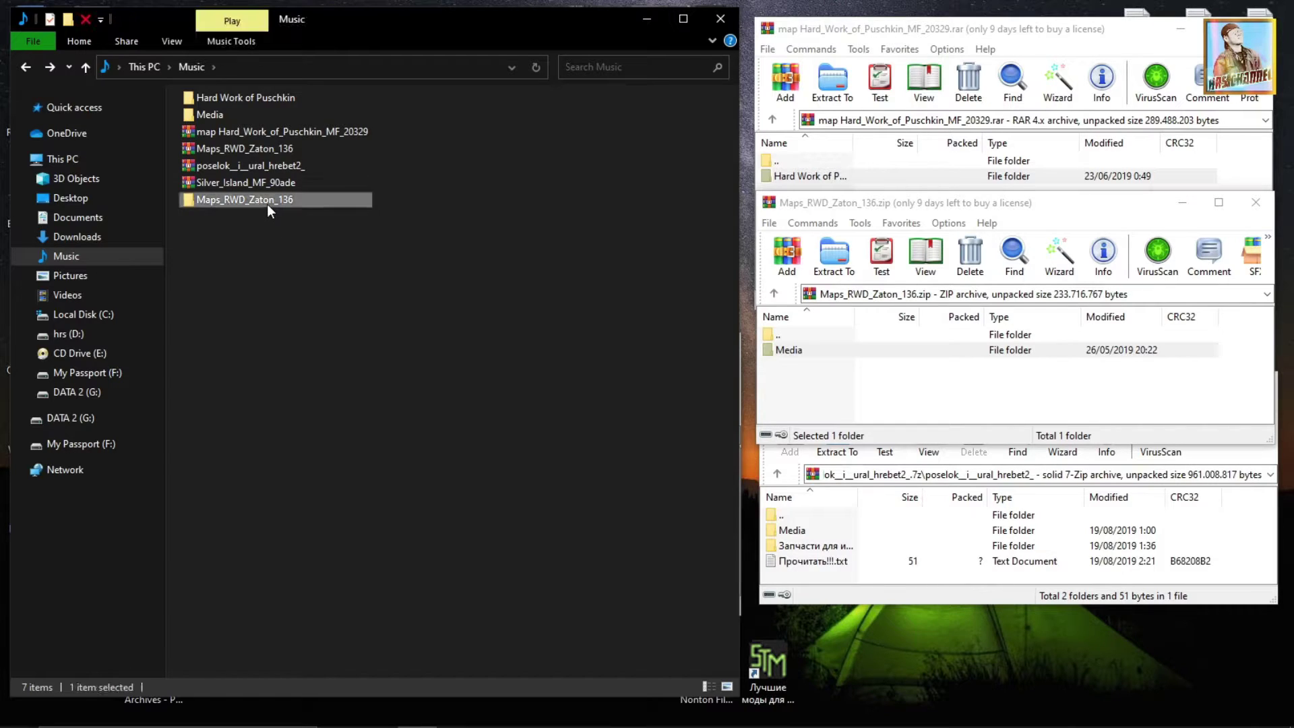
left_click(25, 67)
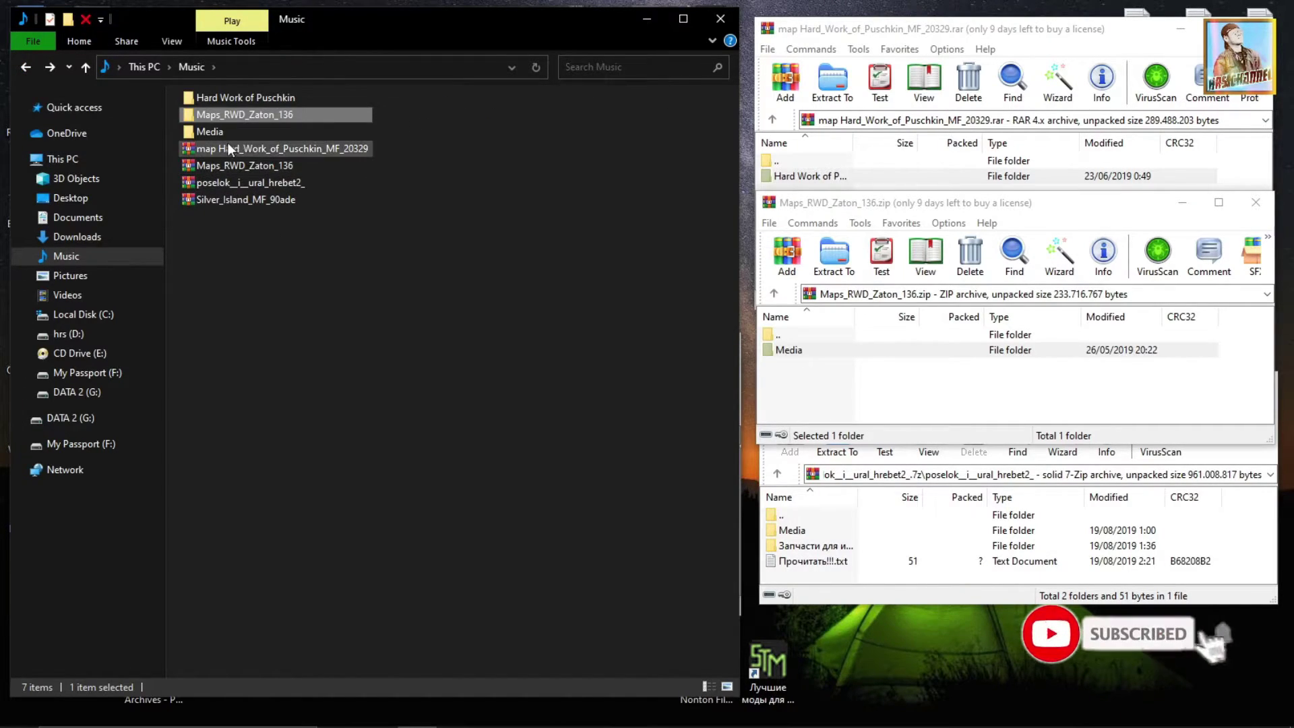
left_click(213, 131)
left_click_drag(210, 135, 225, 113)
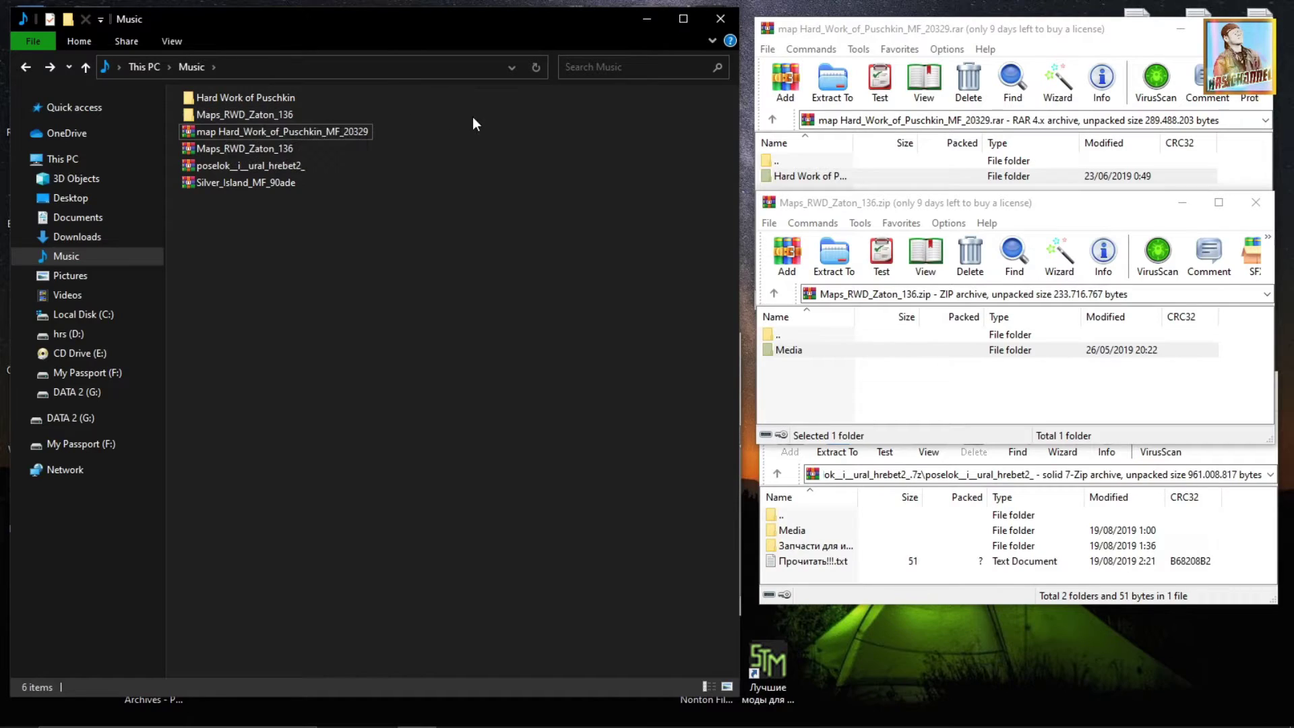
Compare the folder structures of Hard Work of Puschkin and Maps_RWD_Zaton_136 in Music, and return to Music.
double_click(248, 99)
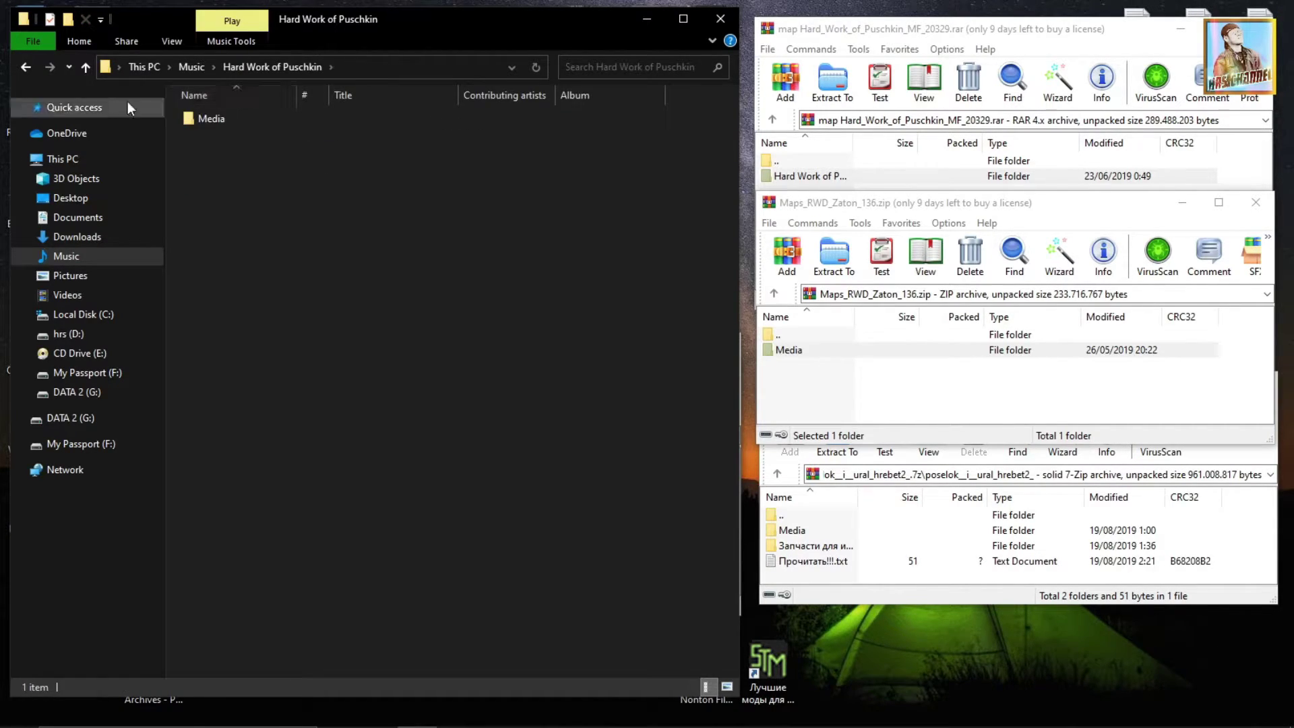
left_click(24, 70)
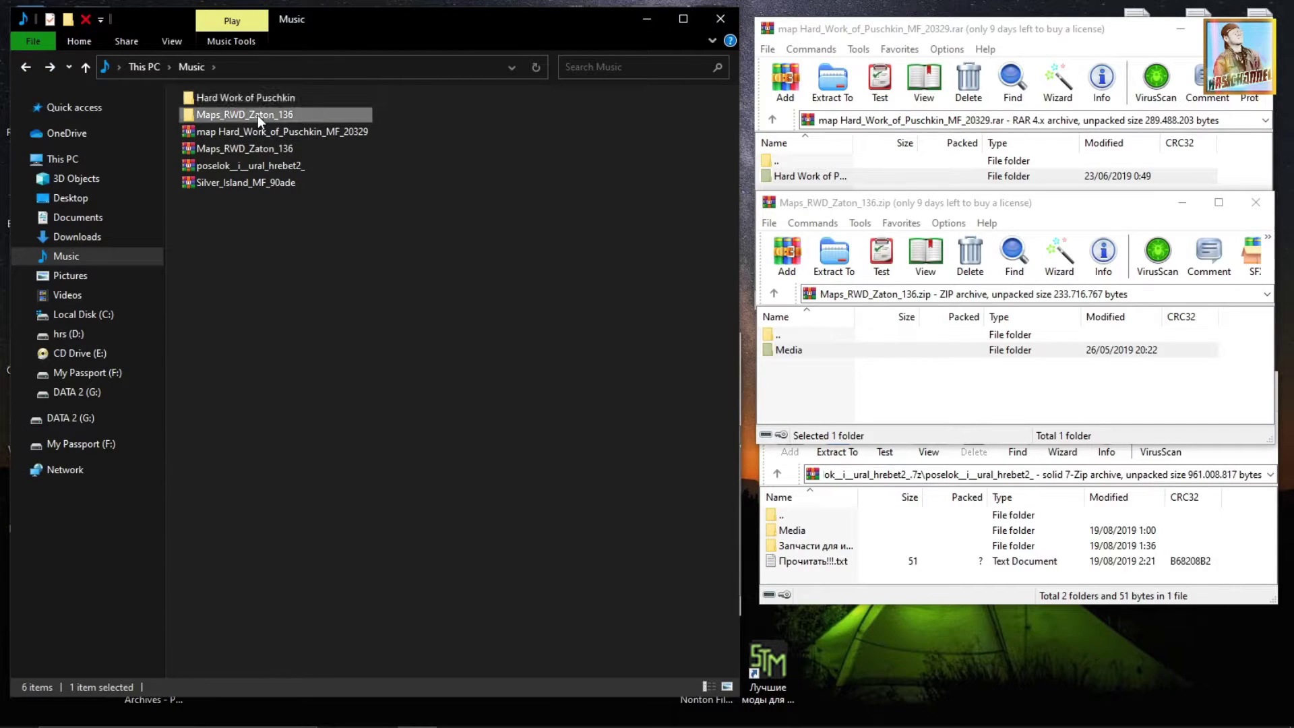
double_click(258, 116)
double_click(219, 119)
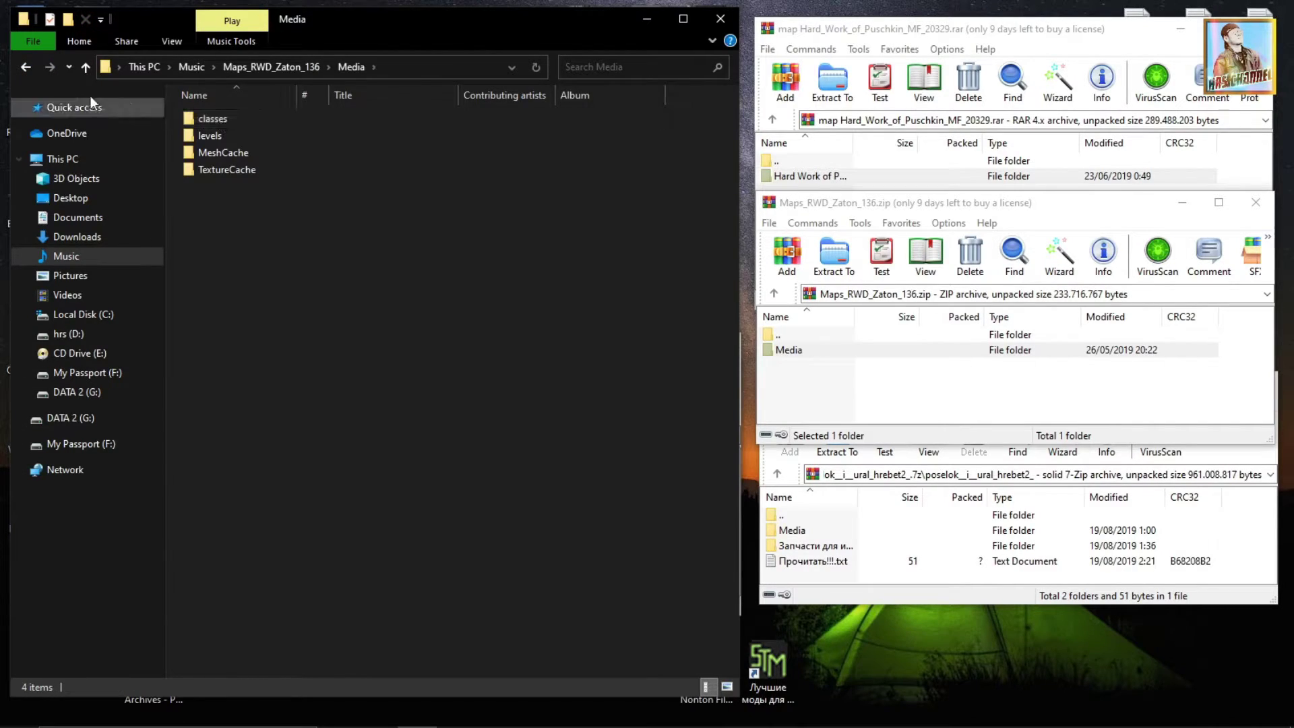
left_click(27, 66)
left_click(29, 67)
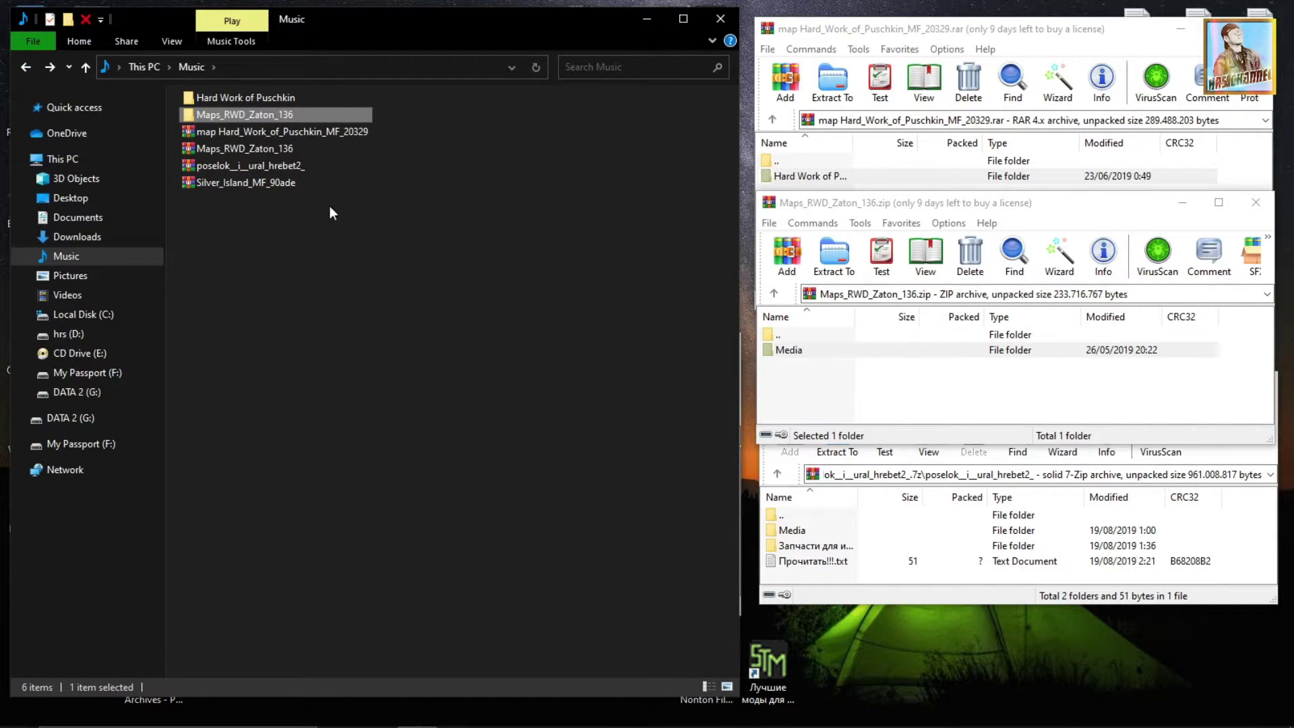
Check the Запчасти для игры и карты folder in the poselok__i__ural_hrebet2_ archive, and extract the archive's Media folder into Music.
mouse_move(292, 172)
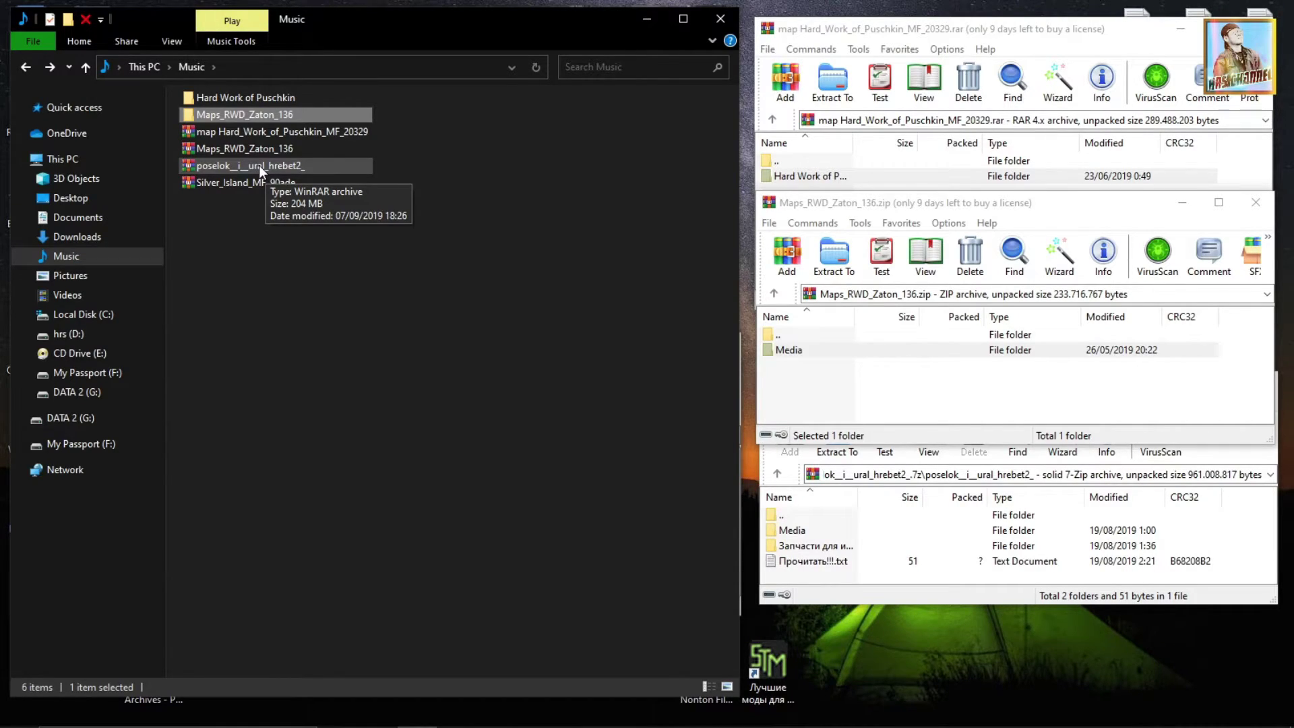
left_click(259, 166)
left_click(973, 547)
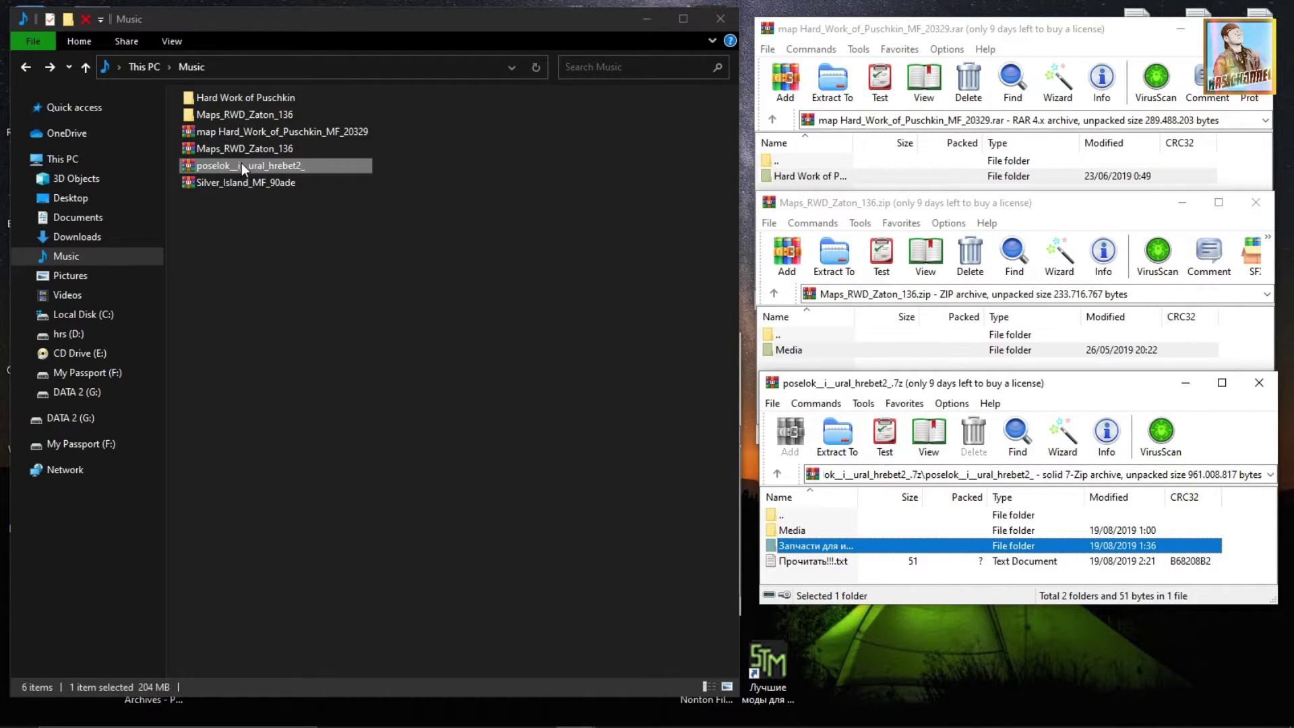
left_click(820, 566)
left_click(820, 551)
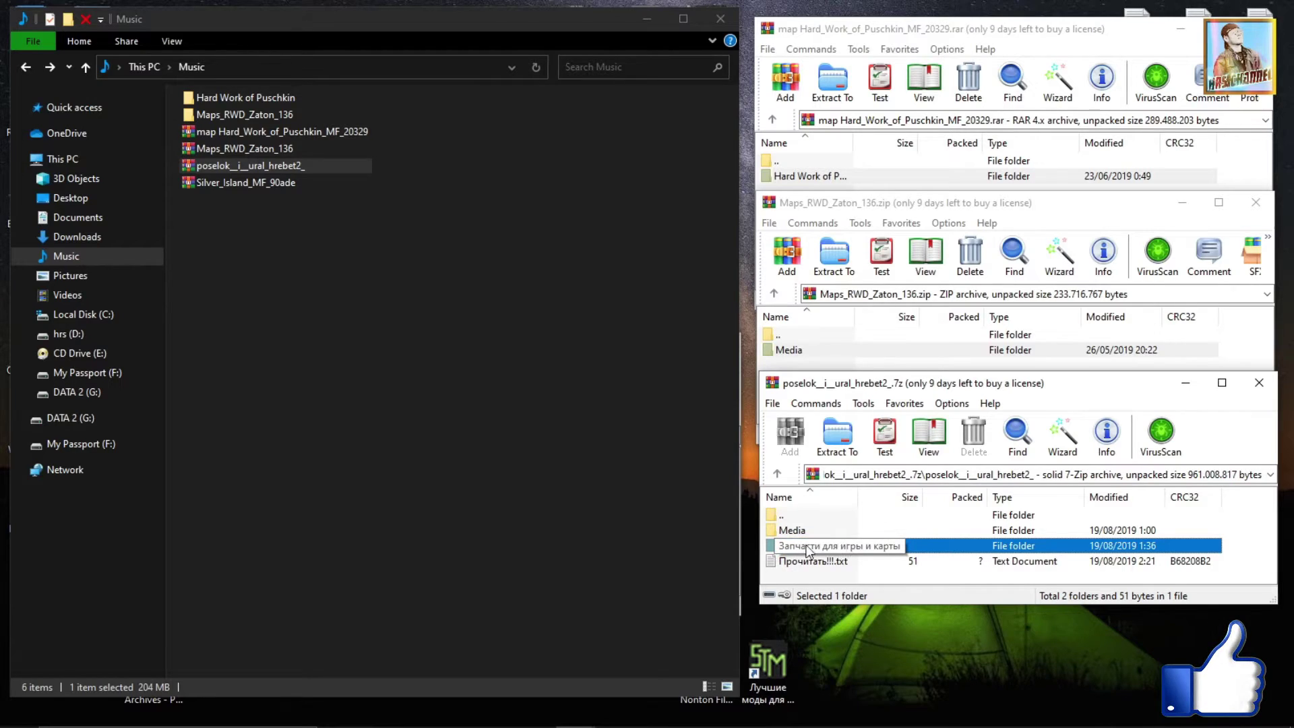
double_click(826, 549)
left_click(779, 474)
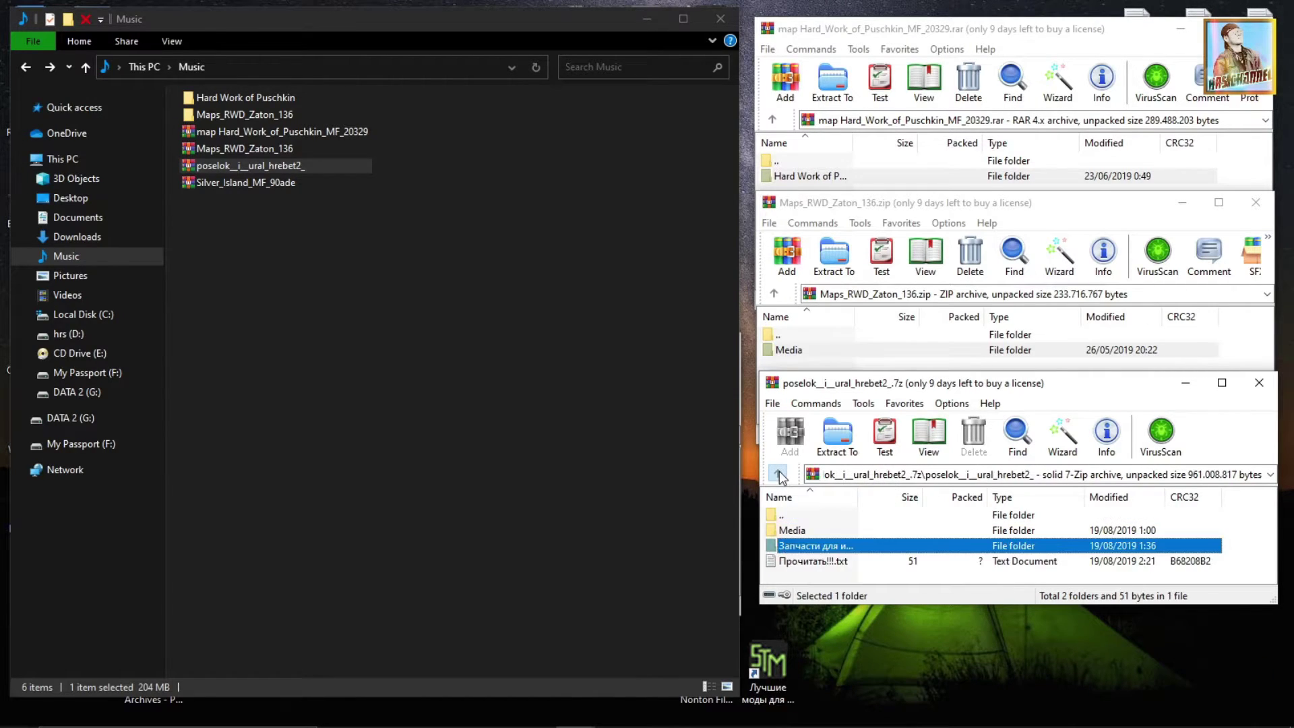
left_click(796, 531)
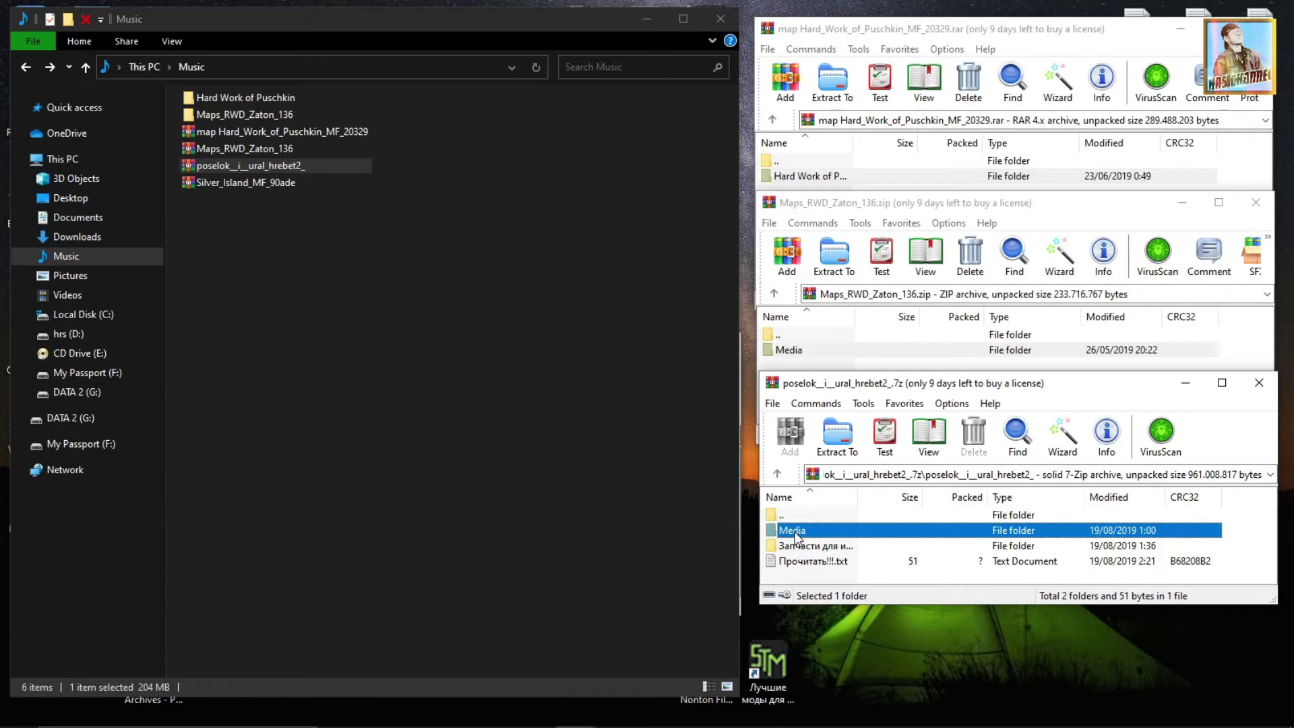
left_click_drag(470, 362, 471, 364)
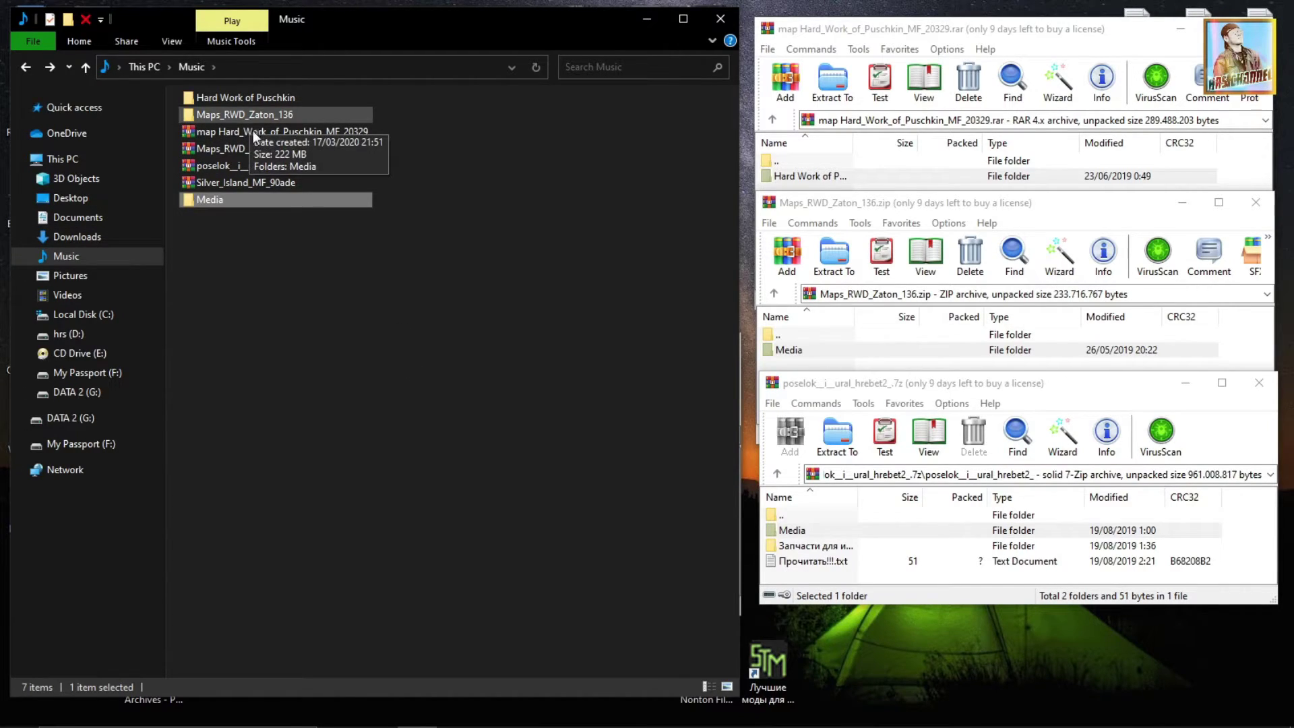
Create a folder in Music named poselok__i__ural_hrebet2_ after its archive, and move the extracted Media folder into it.
left_click(68, 18)
left_click(248, 169)
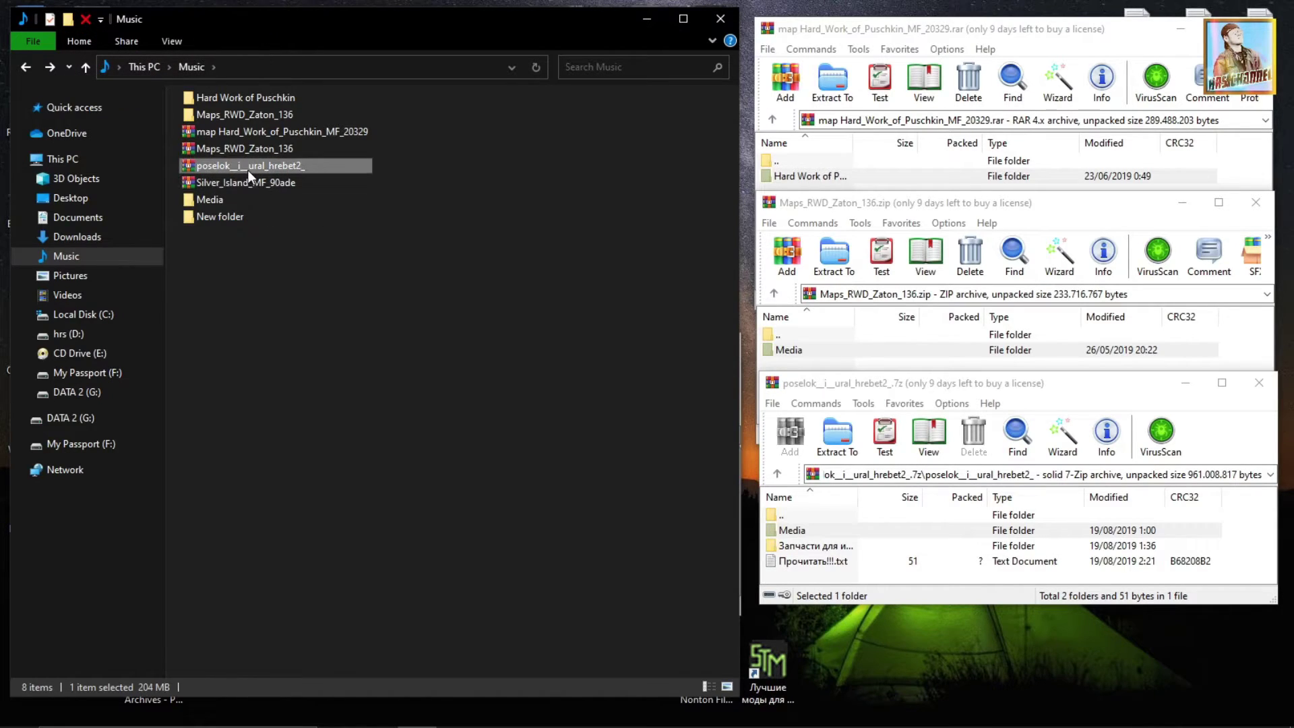
left_click(248, 169)
right_click(248, 169)
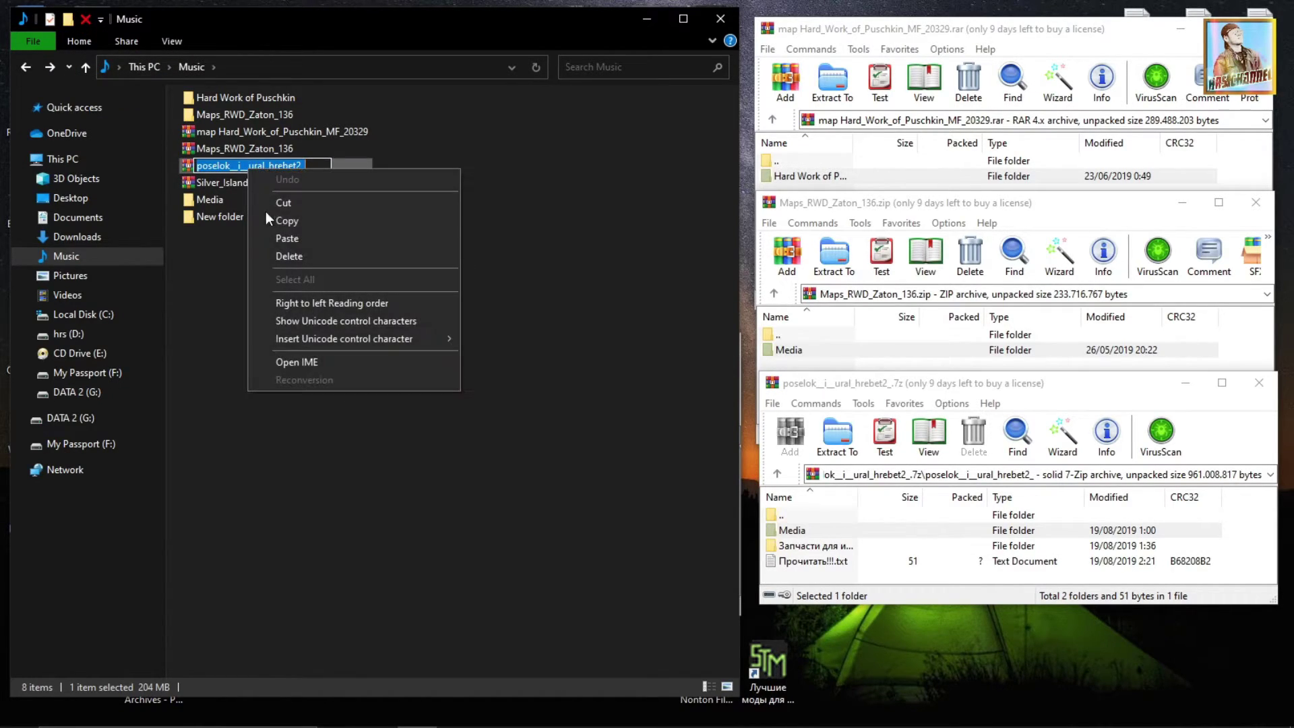
left_click(290, 221)
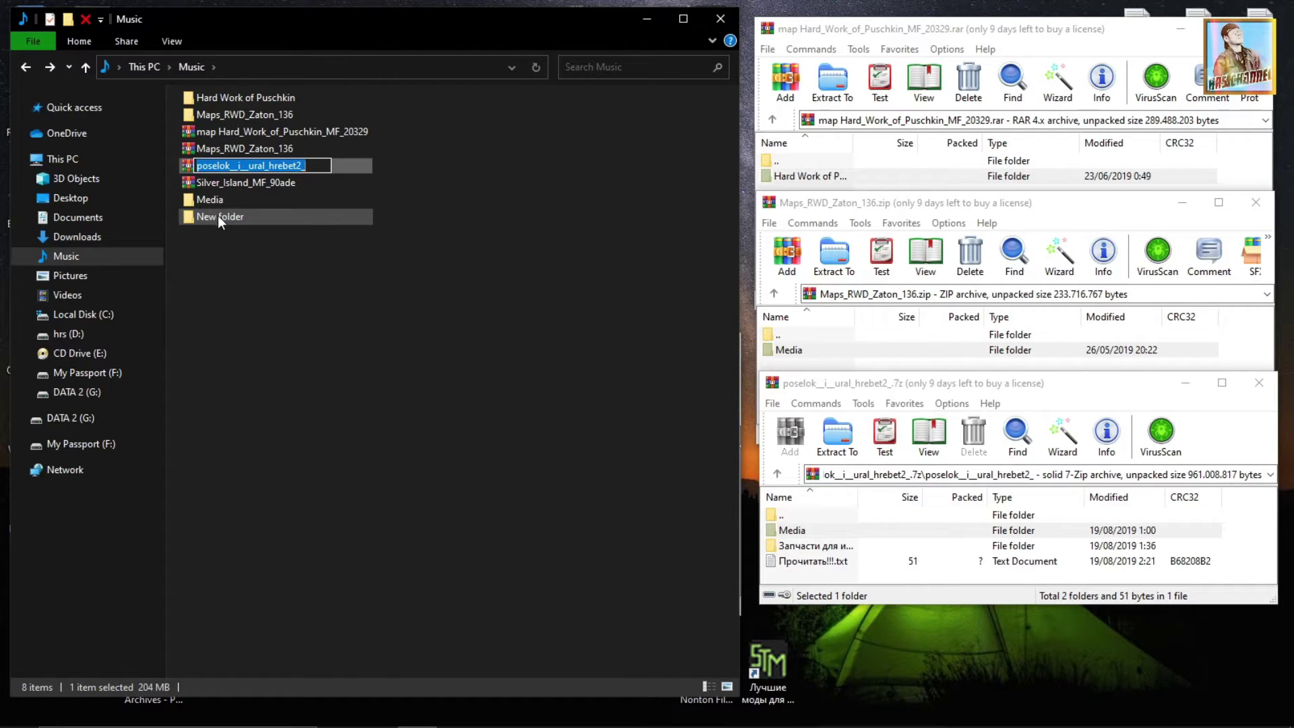
left_click(217, 216)
left_click(217, 216)
right_click(217, 216)
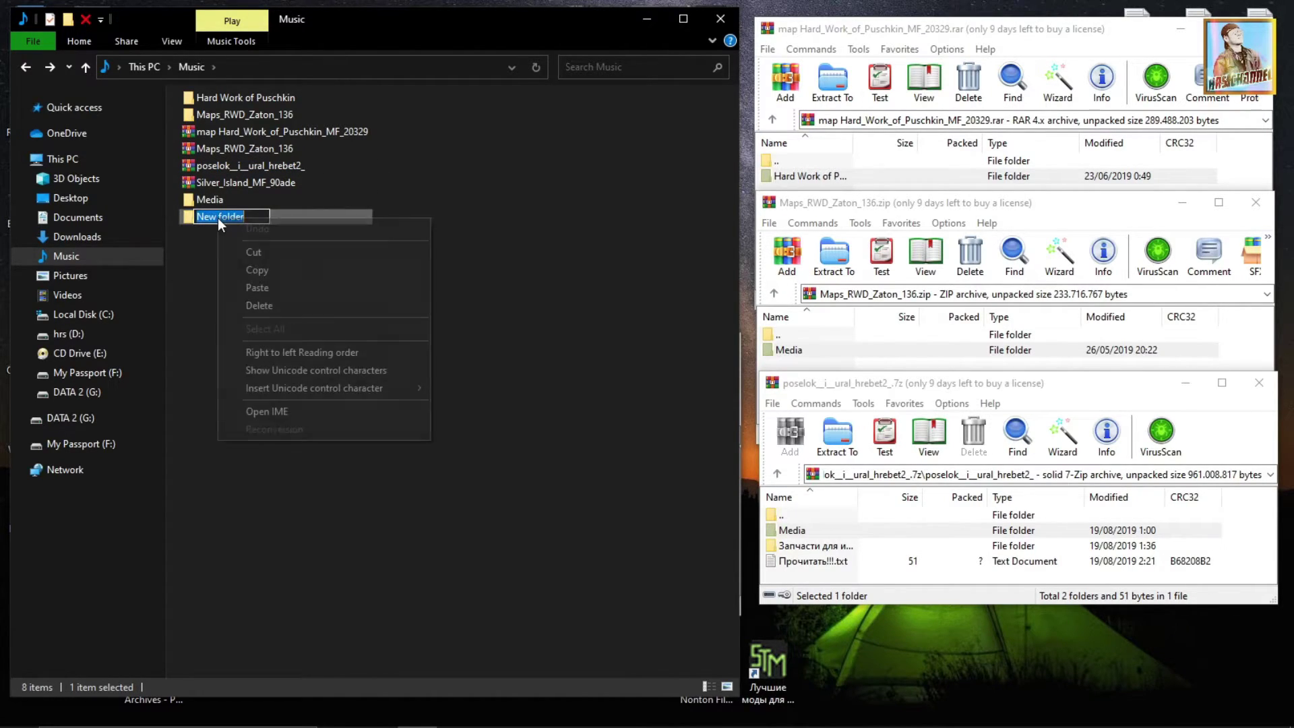
left_click(266, 286)
left_click(257, 257)
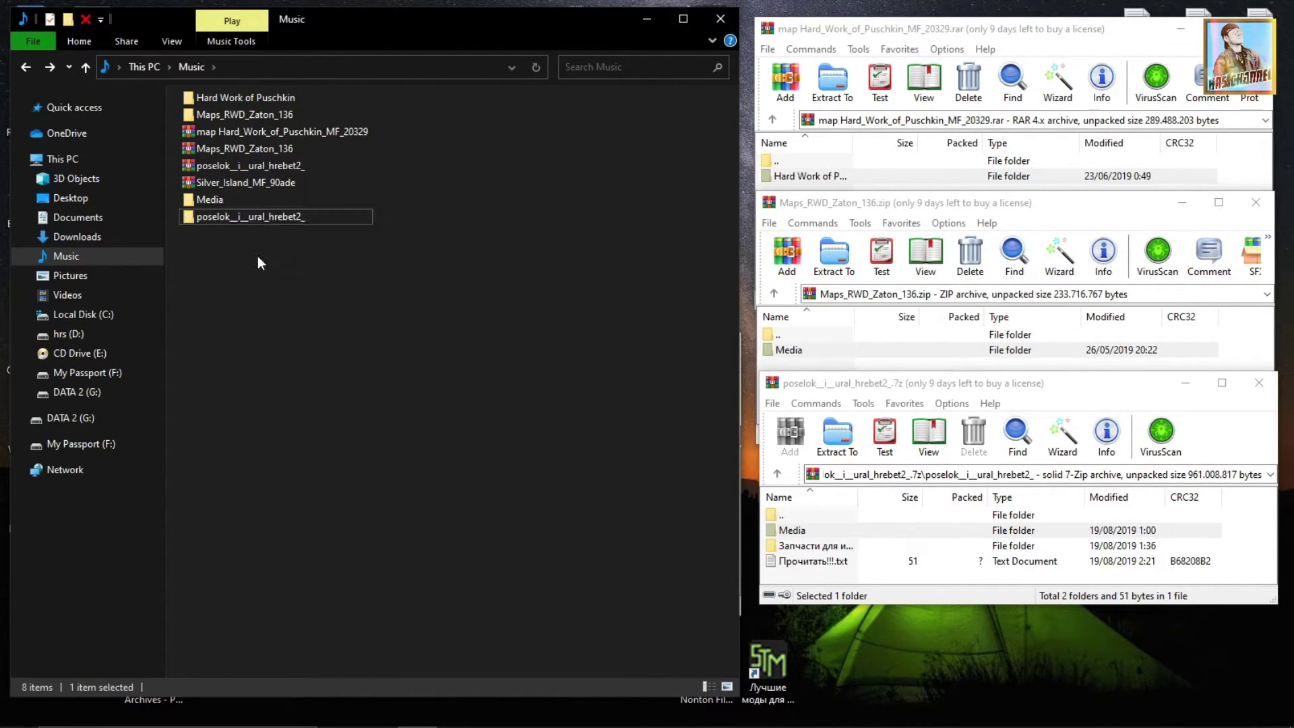
left_click(210, 201)
left_click_drag(211, 201, 210, 216)
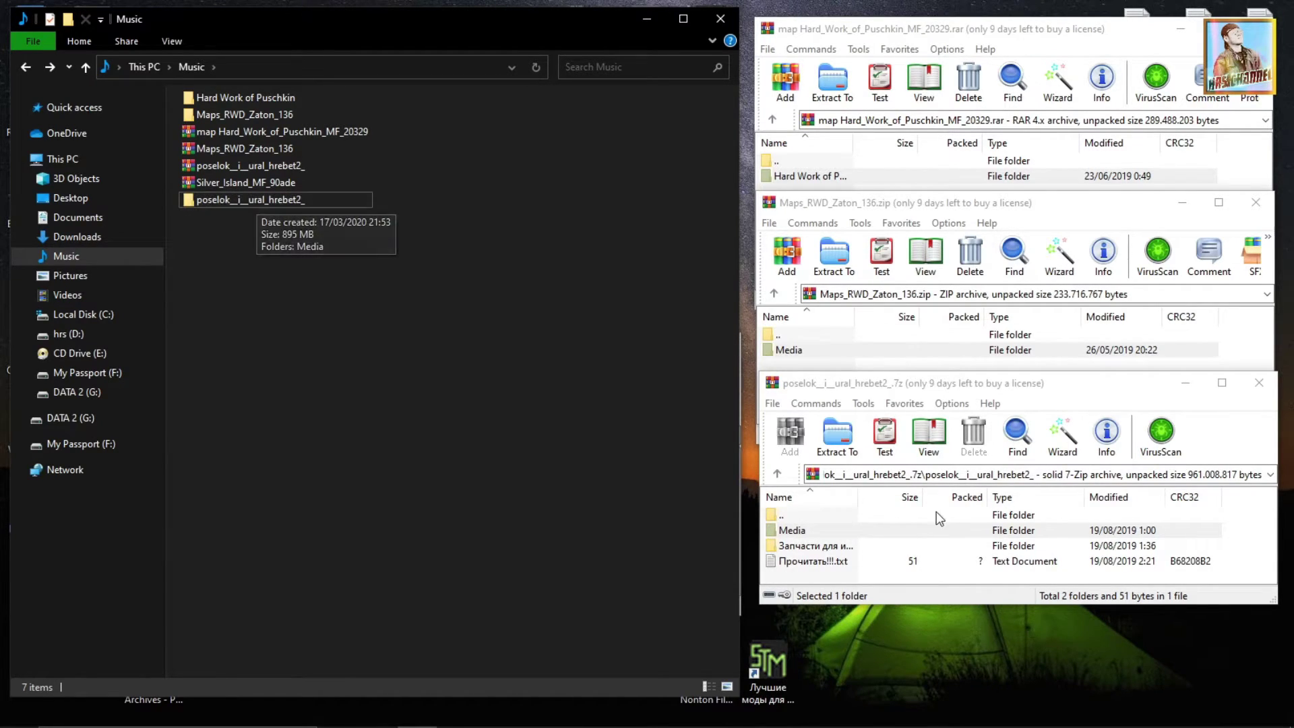
Bring the Silver_Island_MF_90ade.zip archive window into view, narrowing the Music window and placing the archive window beside it.
left_click(576, 712)
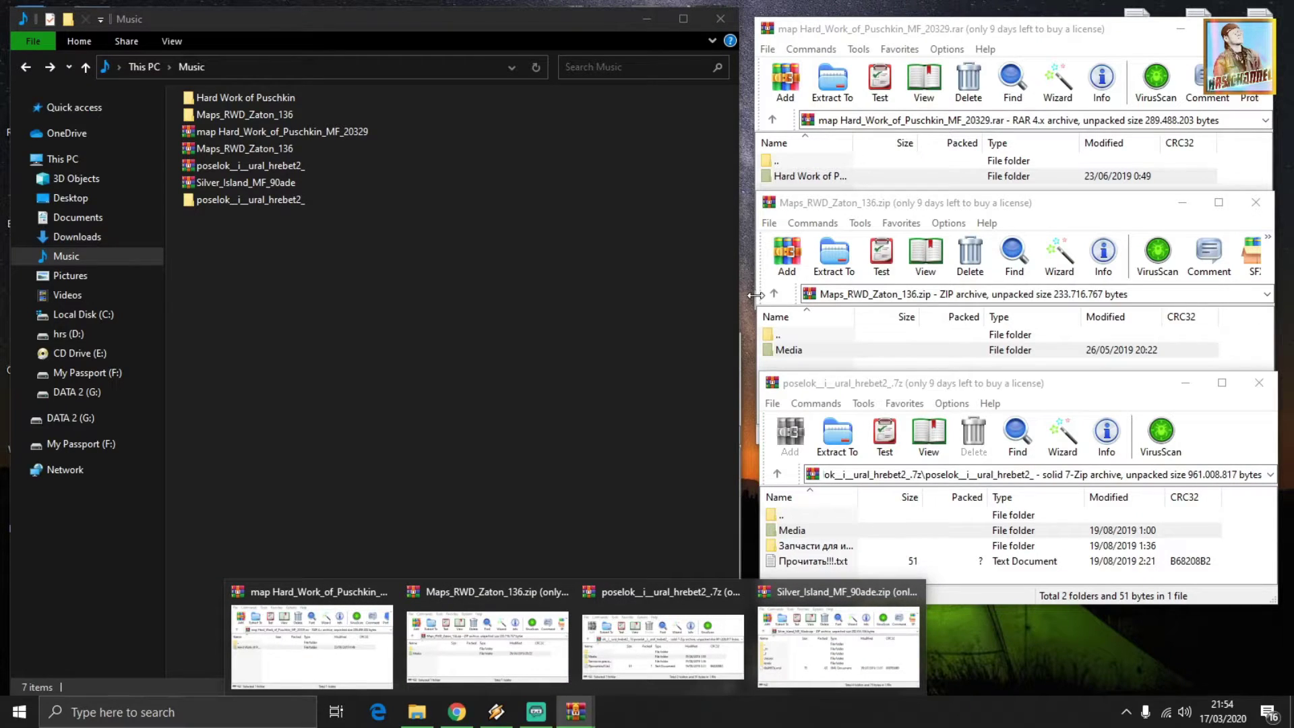
left_click_drag(741, 293, 640, 295)
left_click(679, 505)
left_click_drag(581, 358, 945, 418)
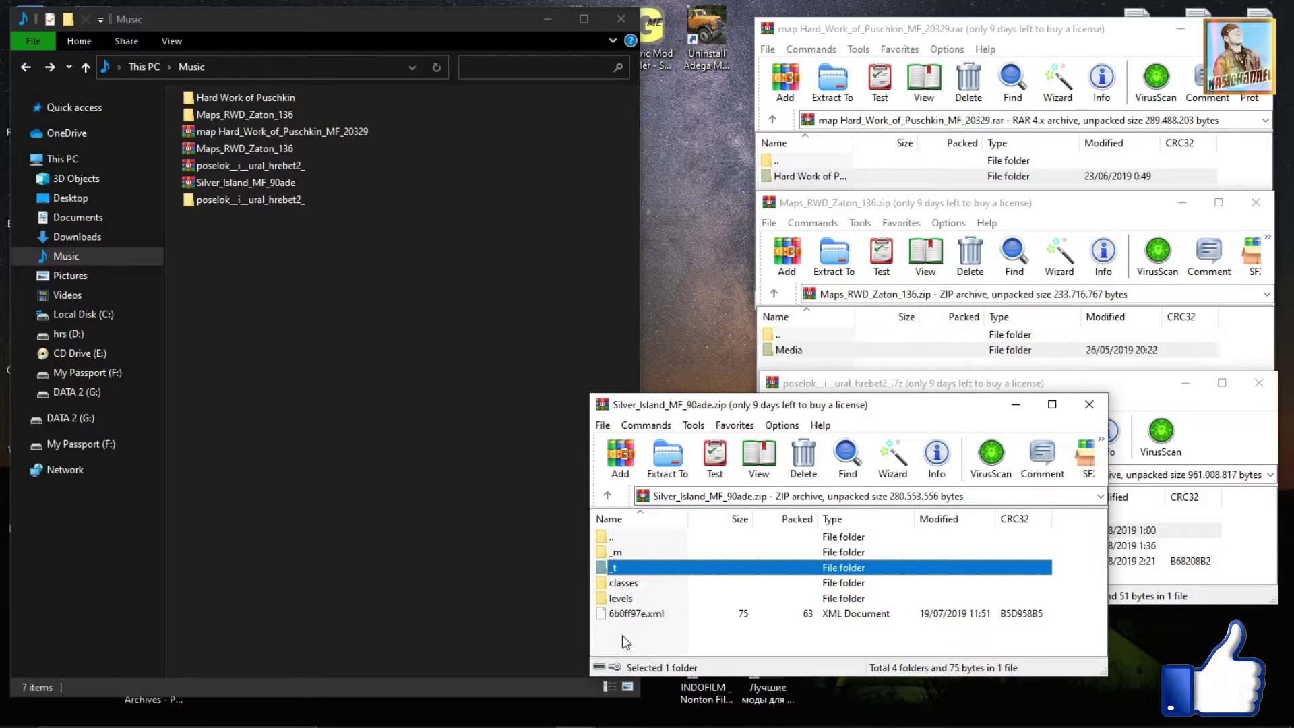
mouse_move(621, 635)
left_mouse_down()
mouse_move(618, 619)
mouse_move(620, 632)
left_mouse_up()
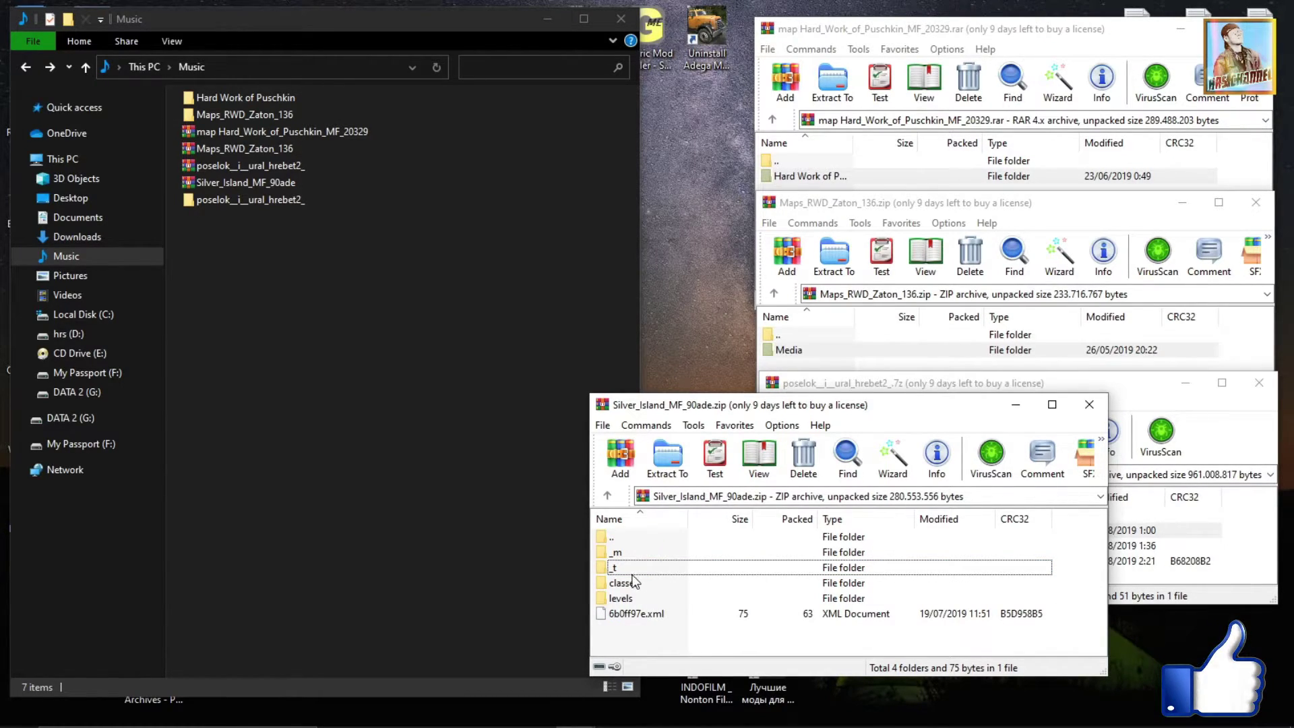
Create a folder in Music named Silver_Island_MF_90ade, copying the name from its archive.
left_click(223, 219)
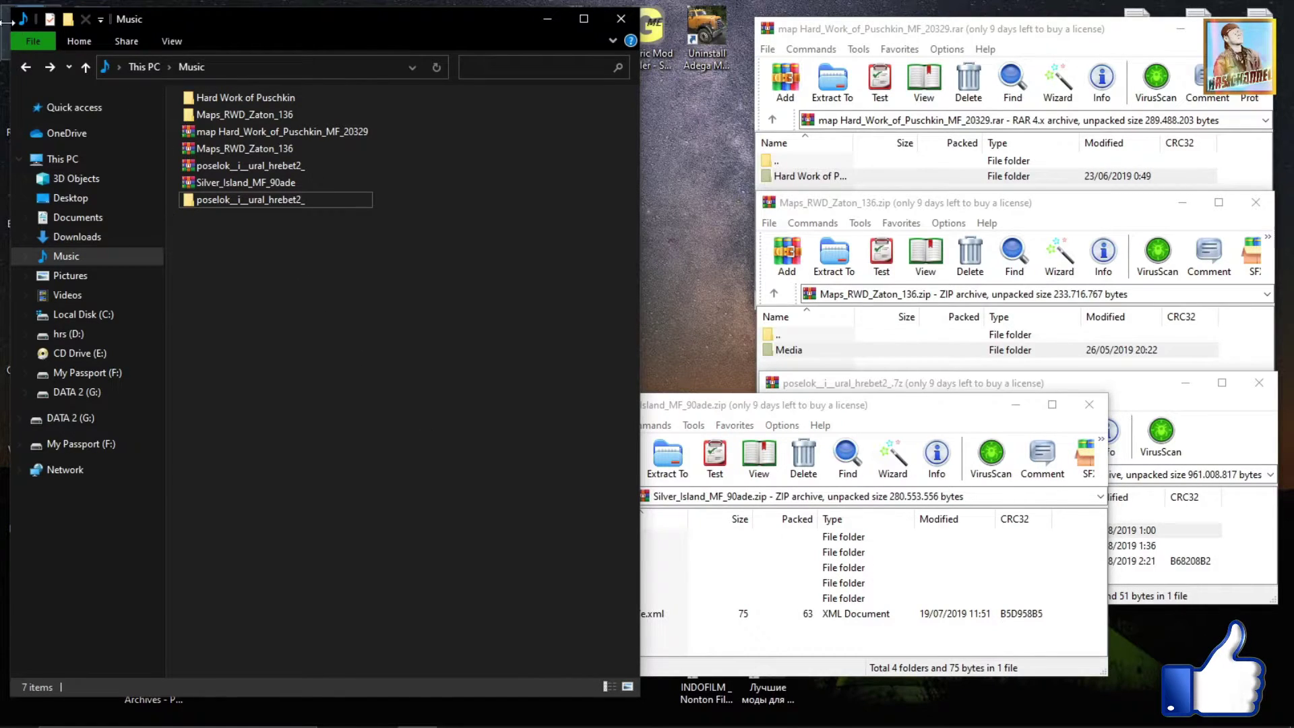
key("ctrl+shift+n")
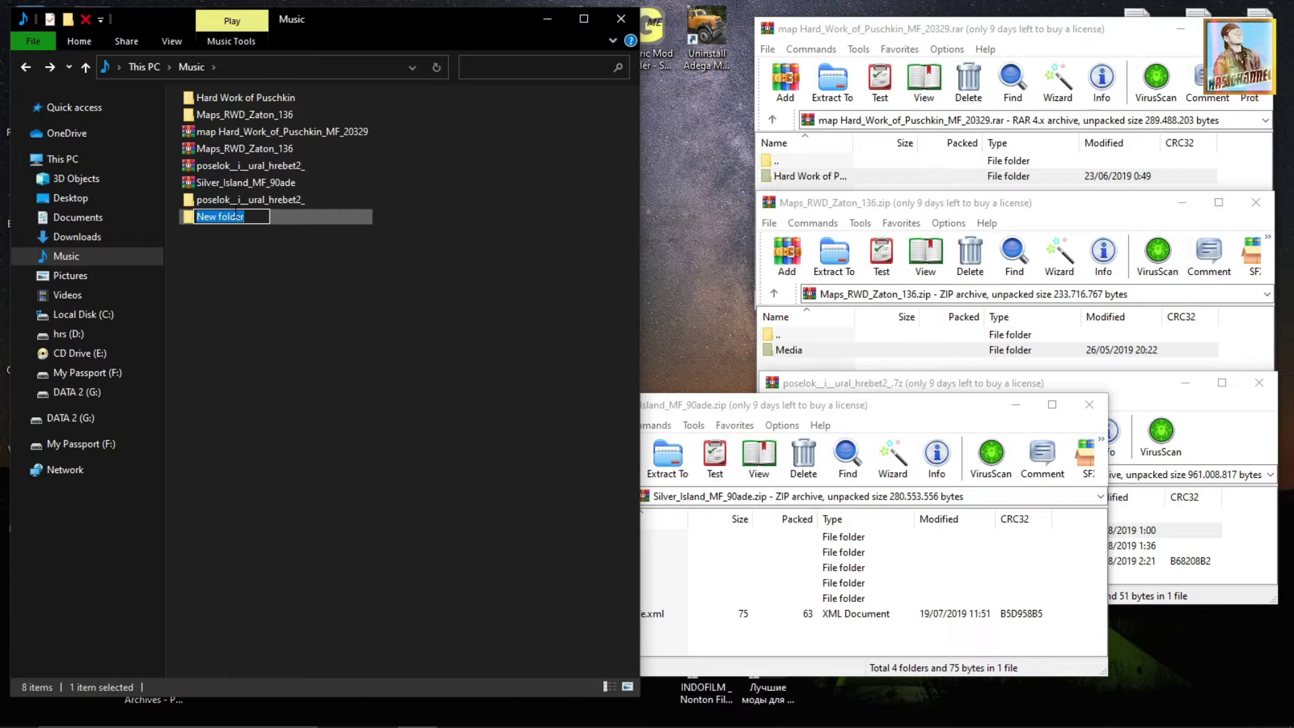
key("Return")
left_click(226, 182)
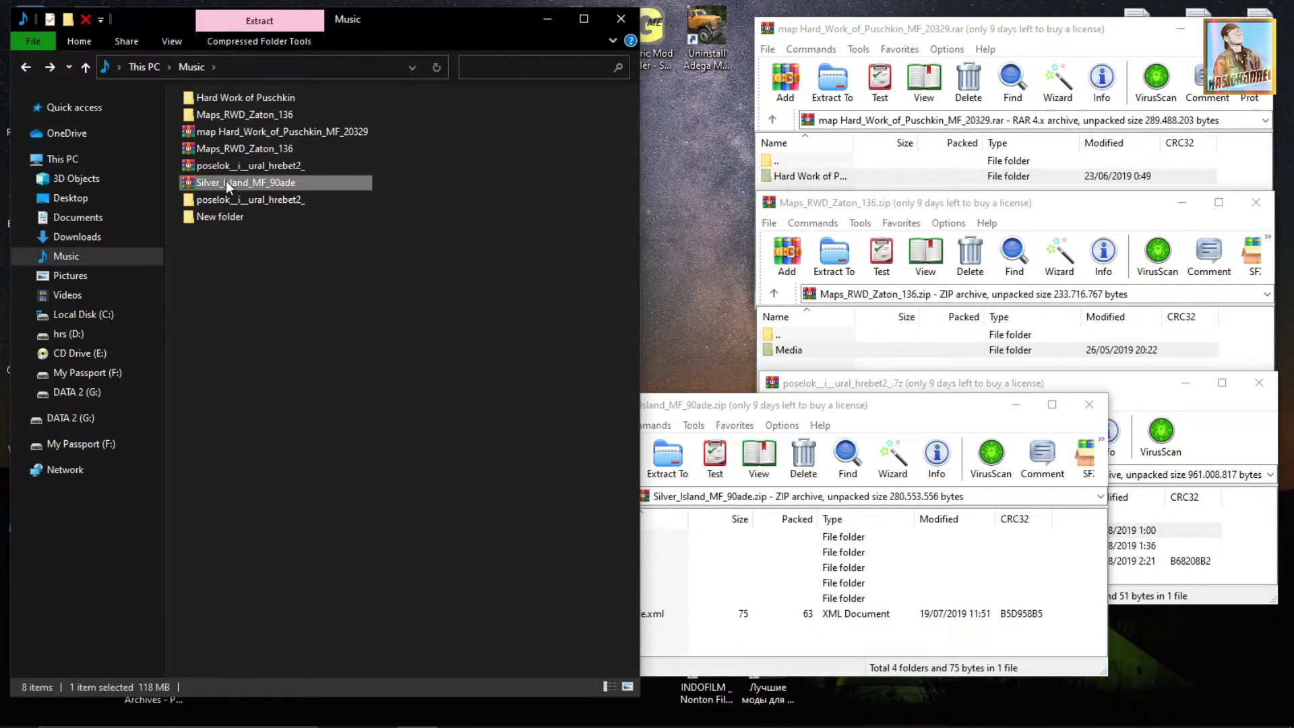
left_click(225, 181)
key("ctrl+c")
right_click(226, 182)
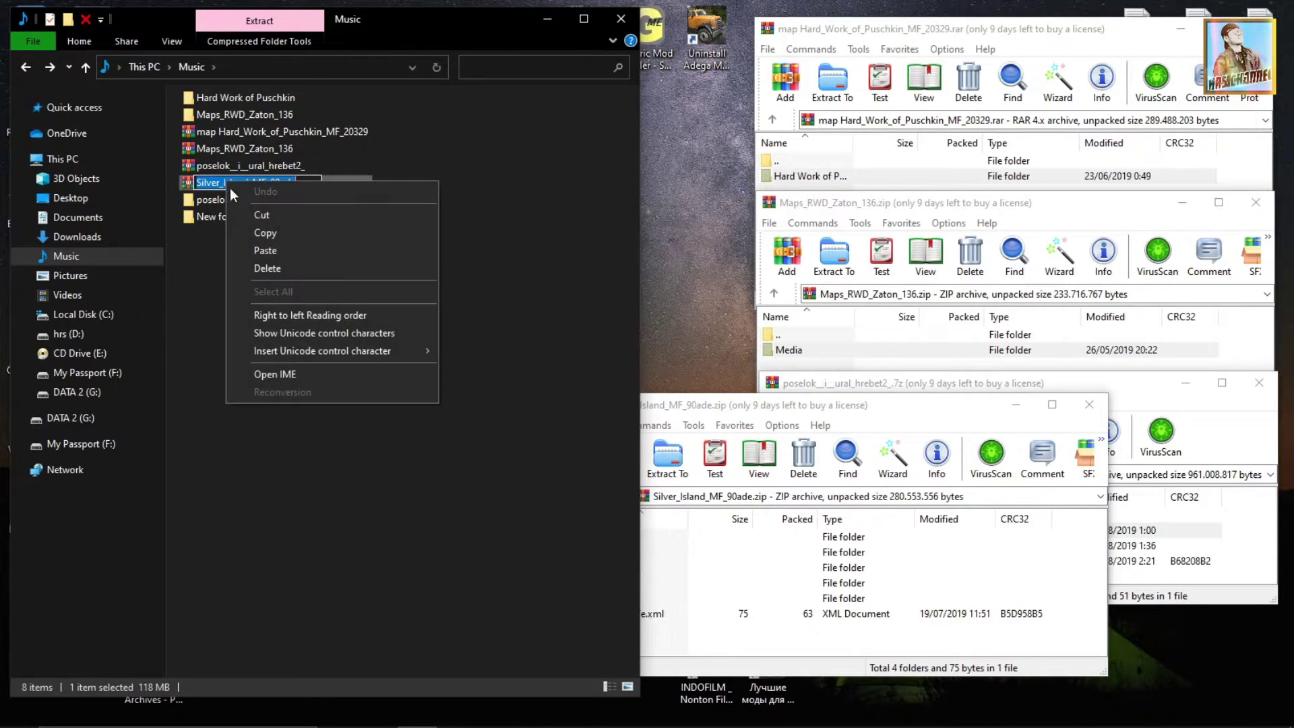
left_click(262, 233)
left_click(241, 216)
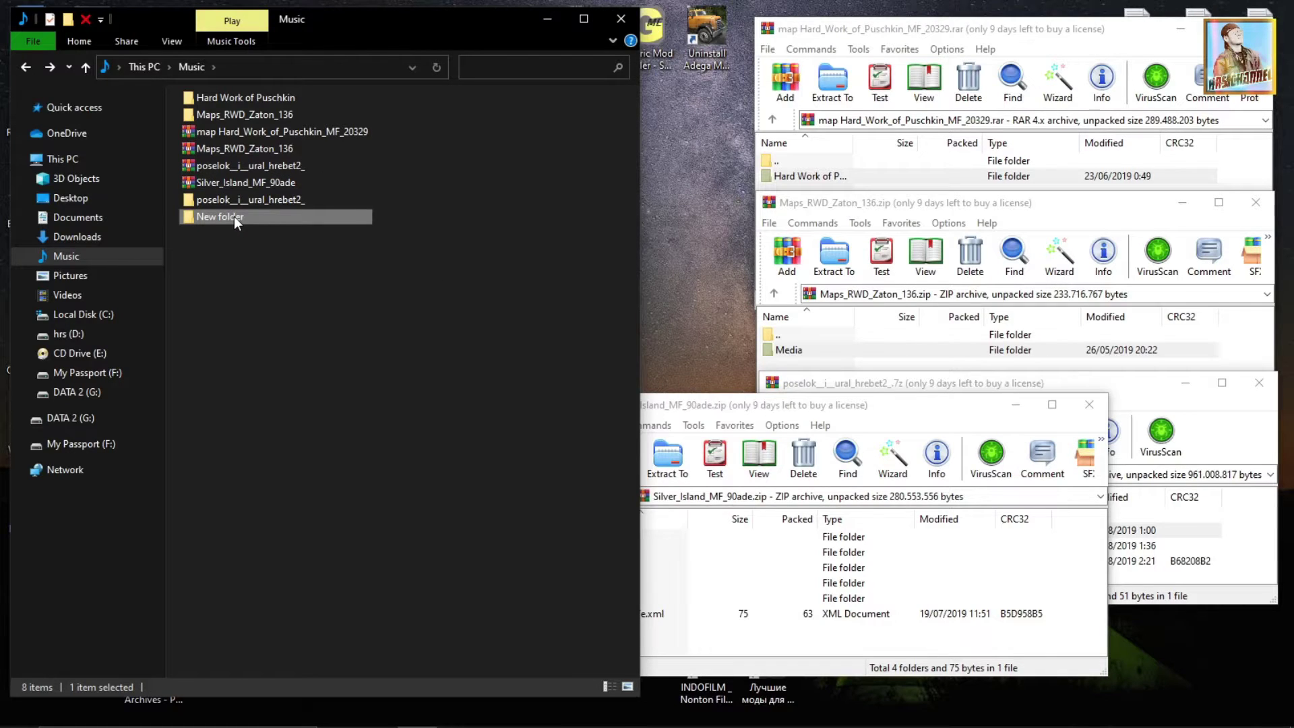
left_click(234, 216)
right_click(236, 217)
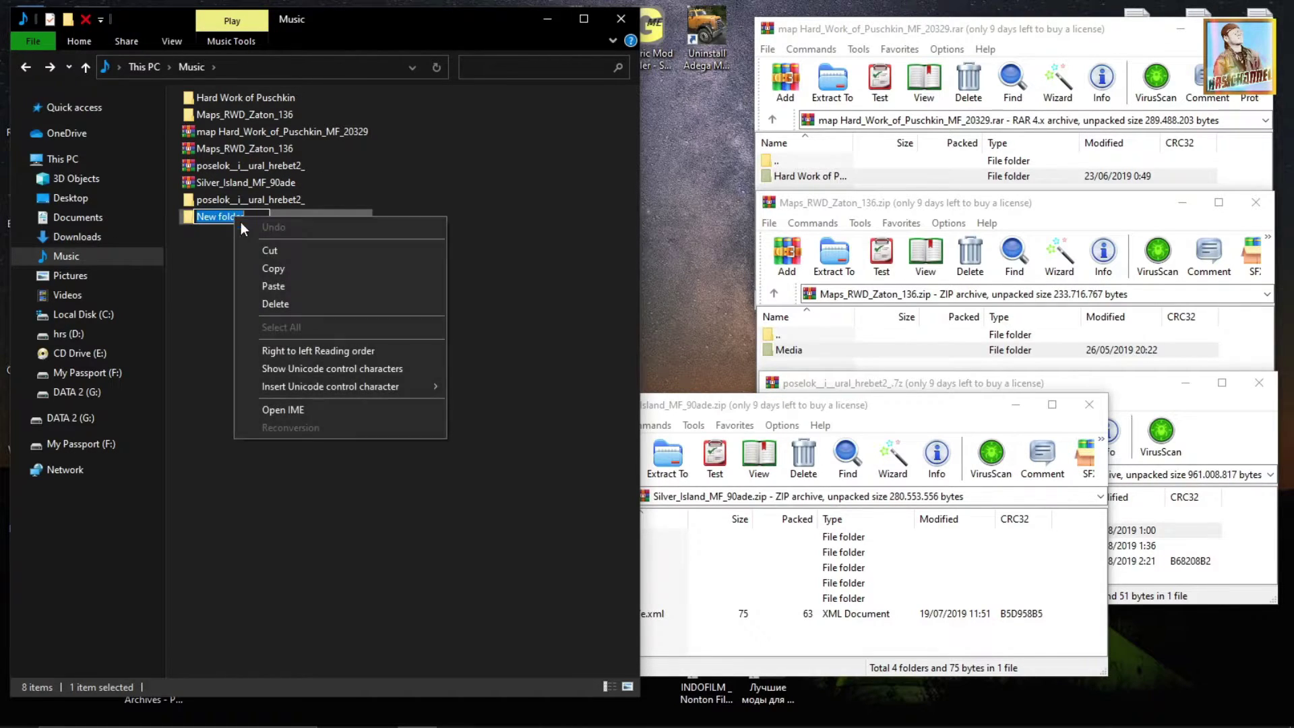
left_click(271, 281)
left_click(269, 279)
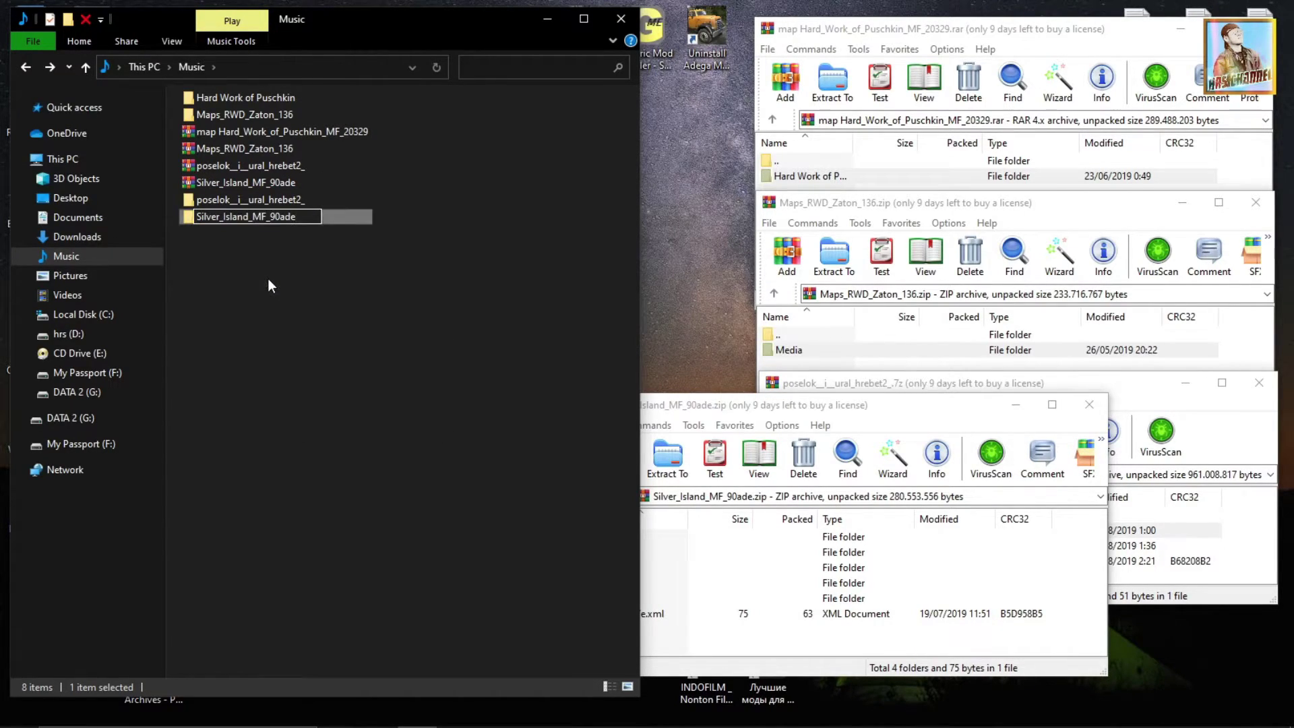
Create a subfolder named media inside the new Silver_Island_MF_90ade folder.
double_click(250, 217)
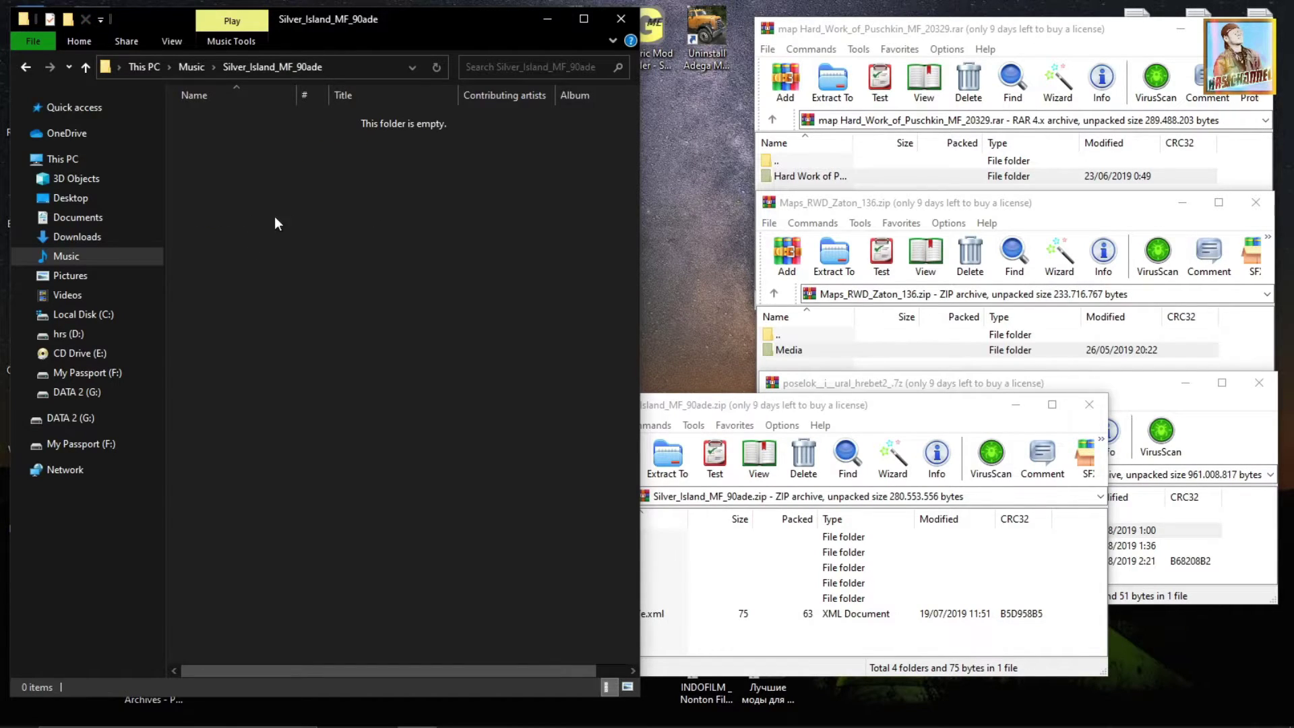
left_click(68, 19)
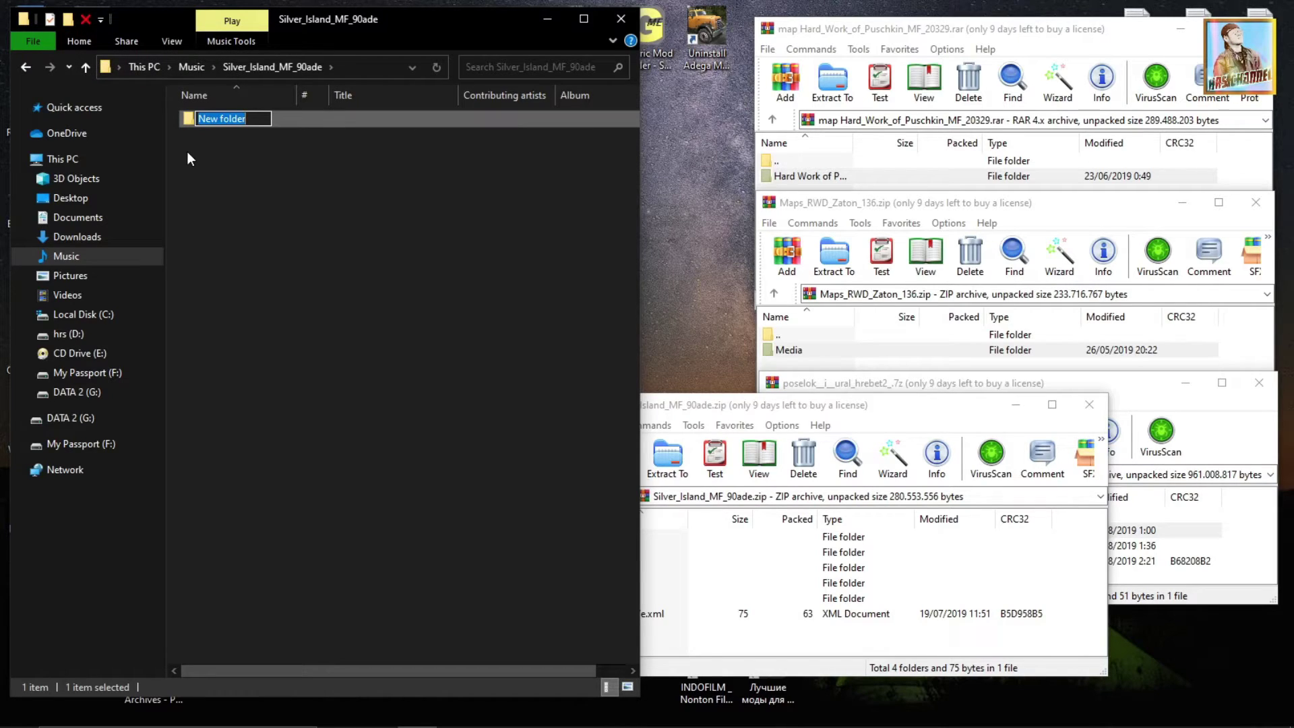
type("media")
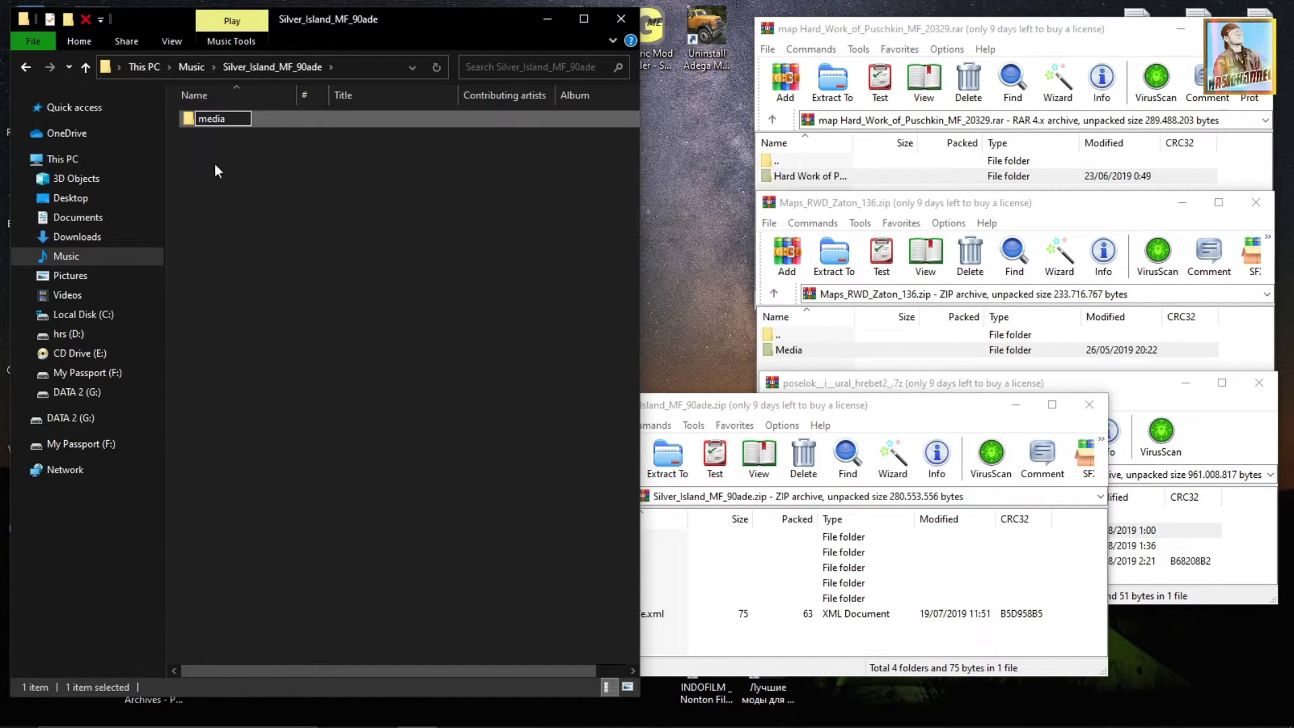
left_click(217, 165)
Extract the four folders and the 6b0ff97e.xml file from the Silver_Island_MF_90ade archive into the new media folder.
double_click(208, 119)
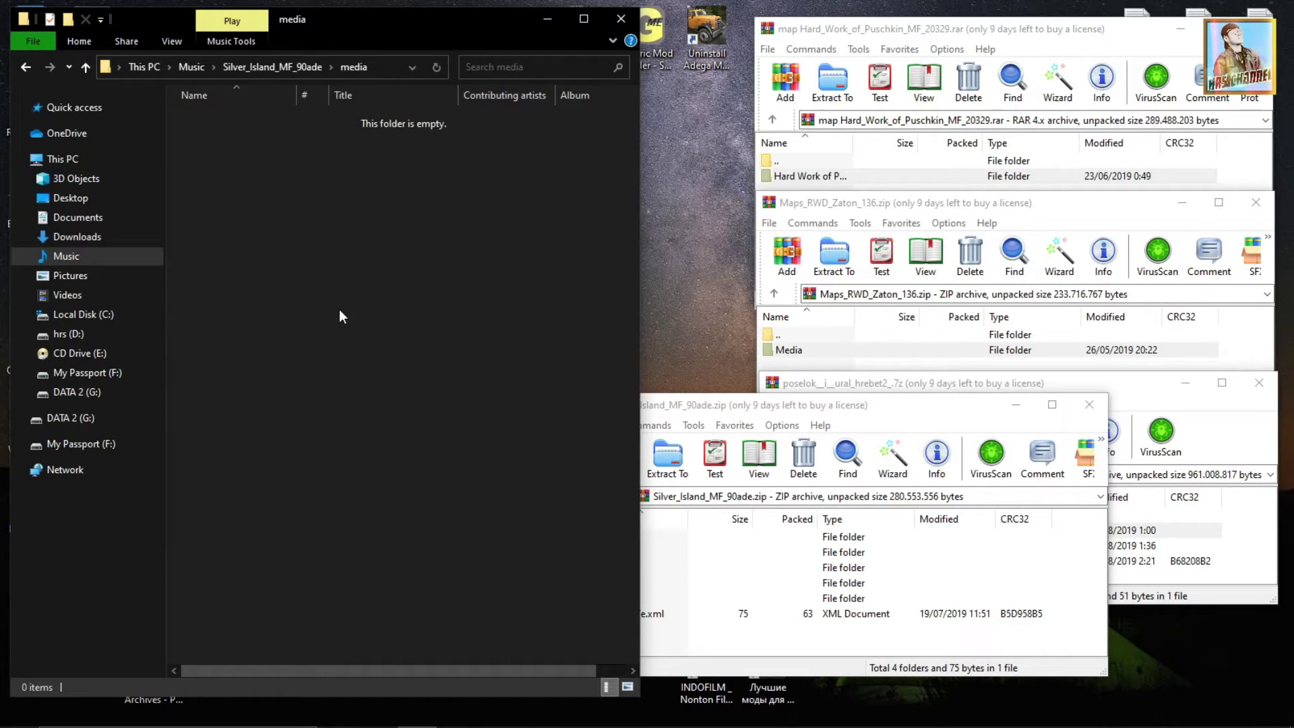
left_click(878, 408)
left_click_drag(619, 632, 310, 294)
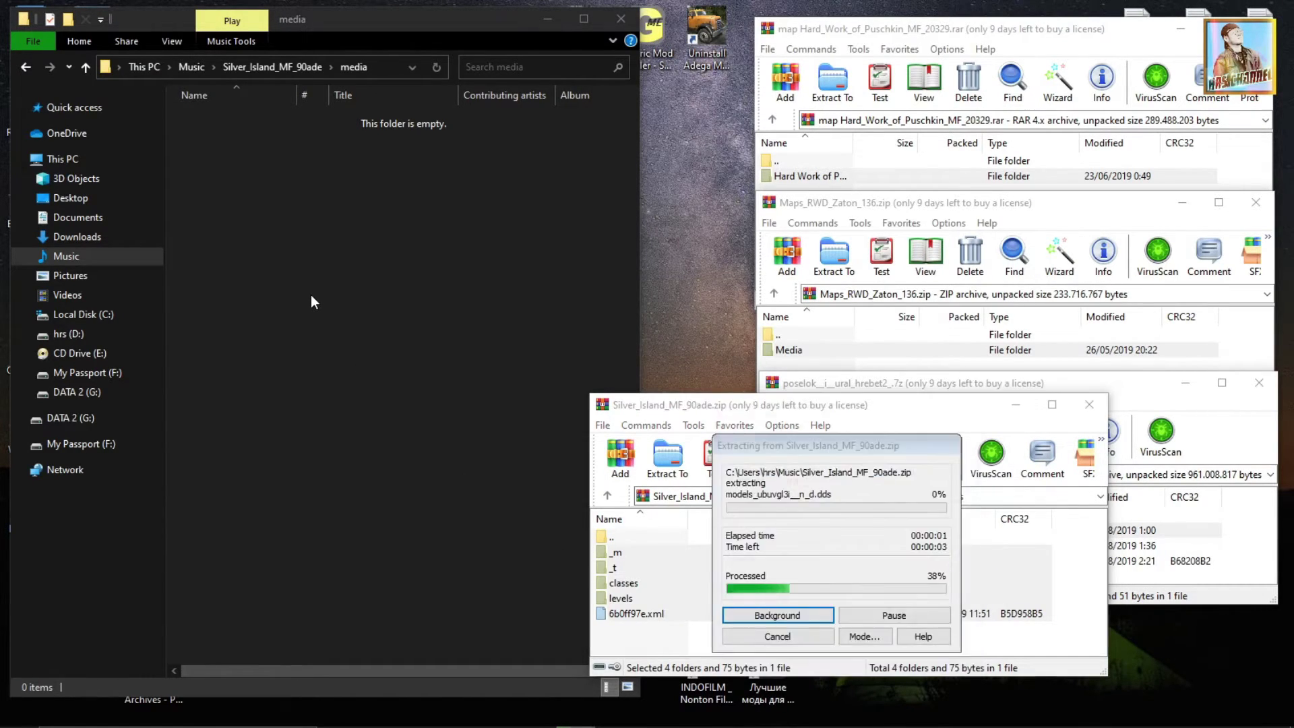
left_click(803, 627)
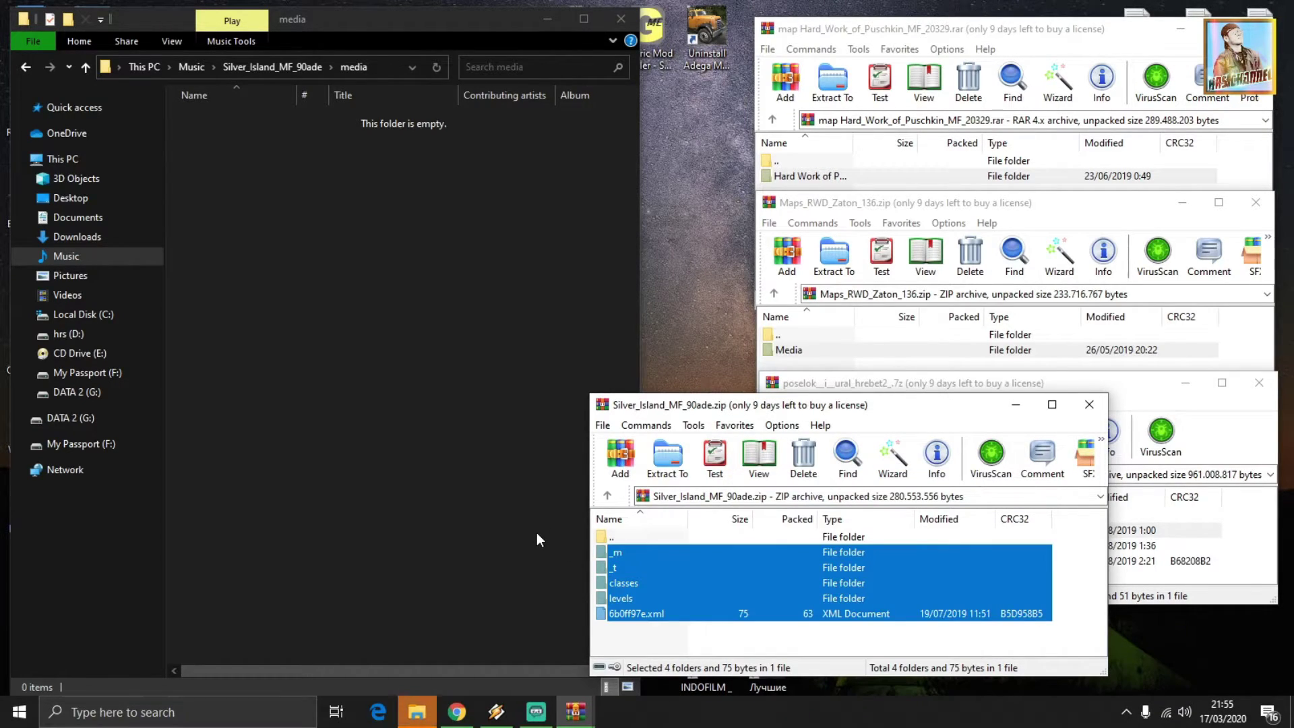
left_click(482, 477)
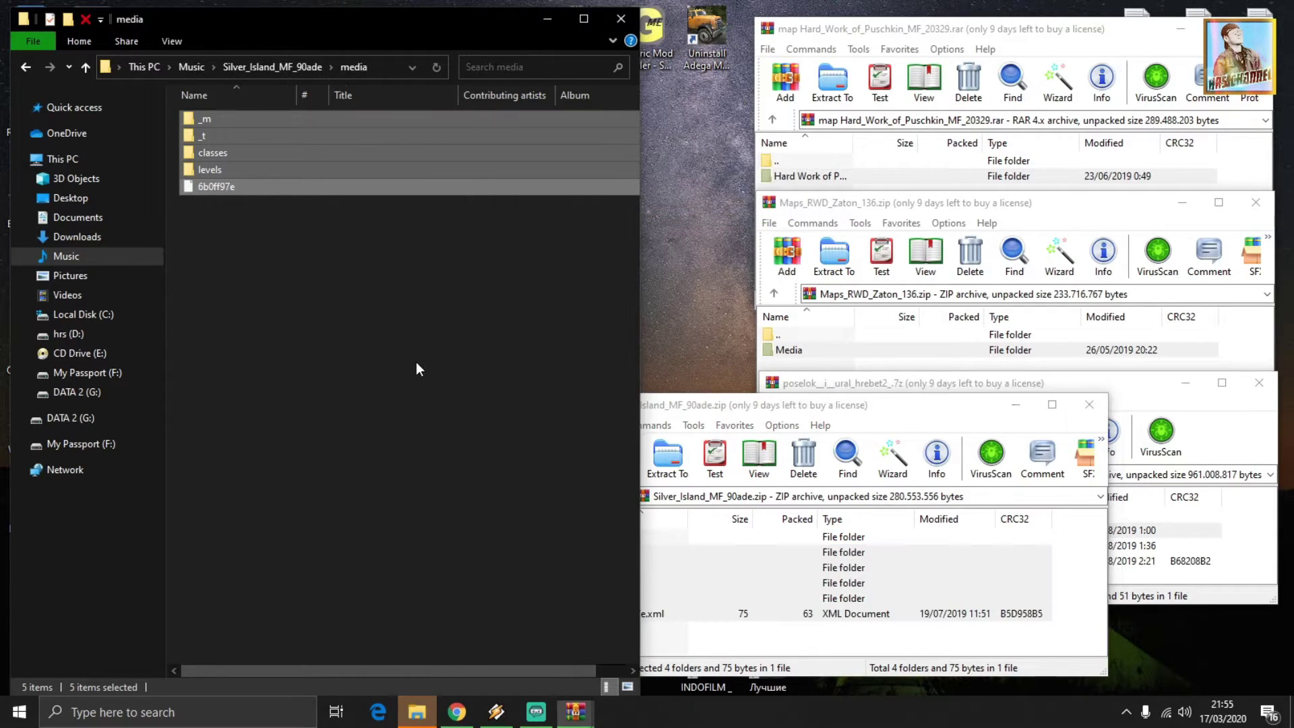
Check the folder structure of each of the four map folders in Music, including Silver_Island_MF_90ade's media subfolder, and return to Music.
left_click(27, 67)
left_click(26, 66)
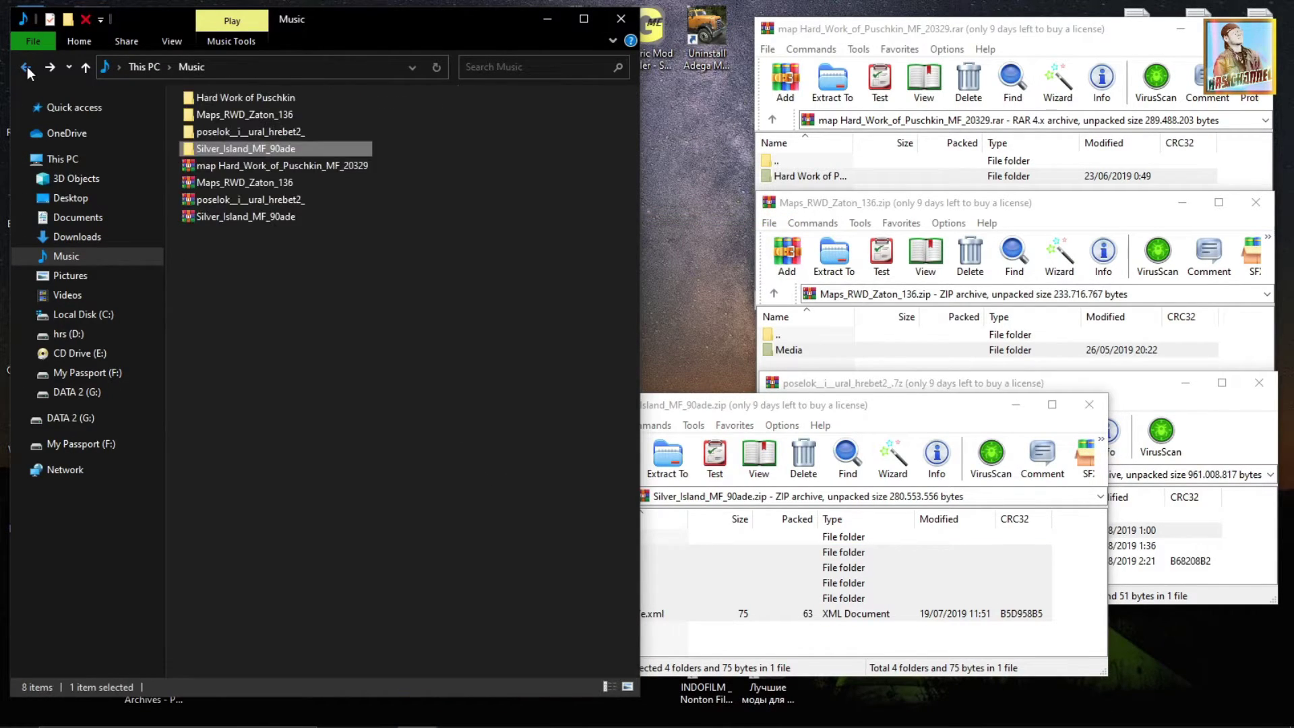
double_click(258, 99)
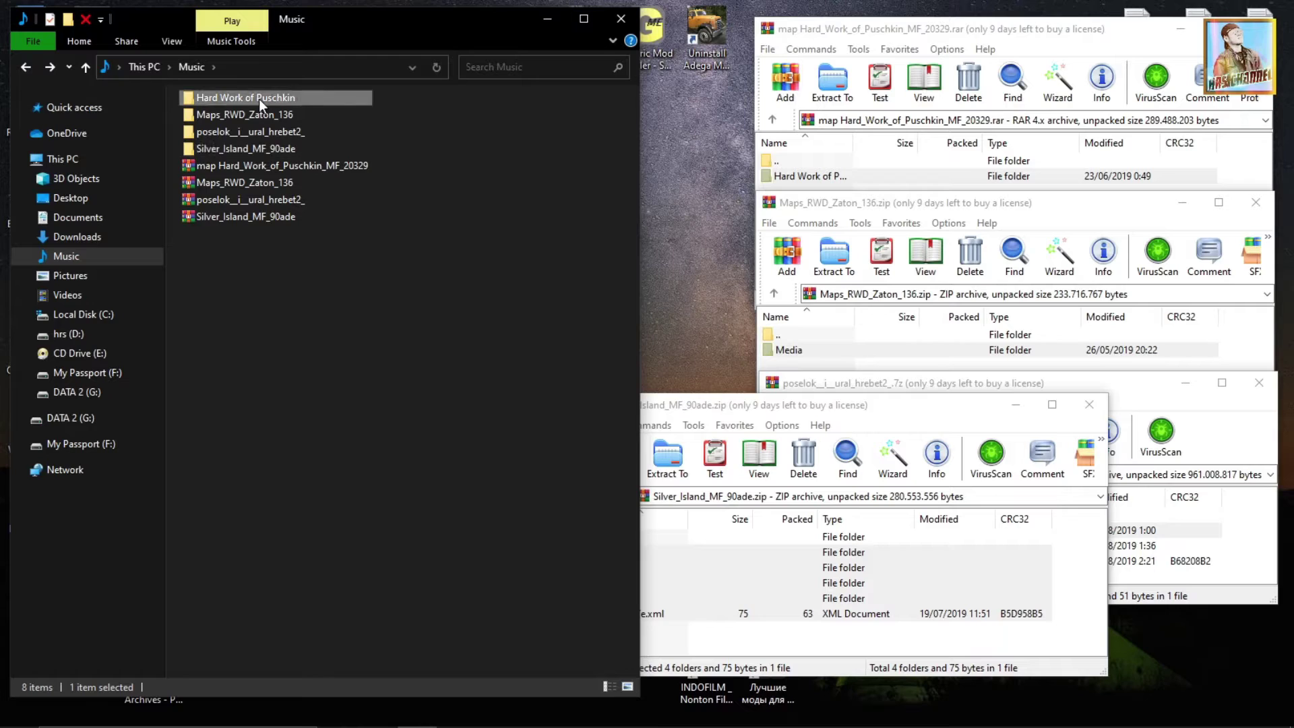
left_click(30, 66)
double_click(213, 114)
left_click(25, 67)
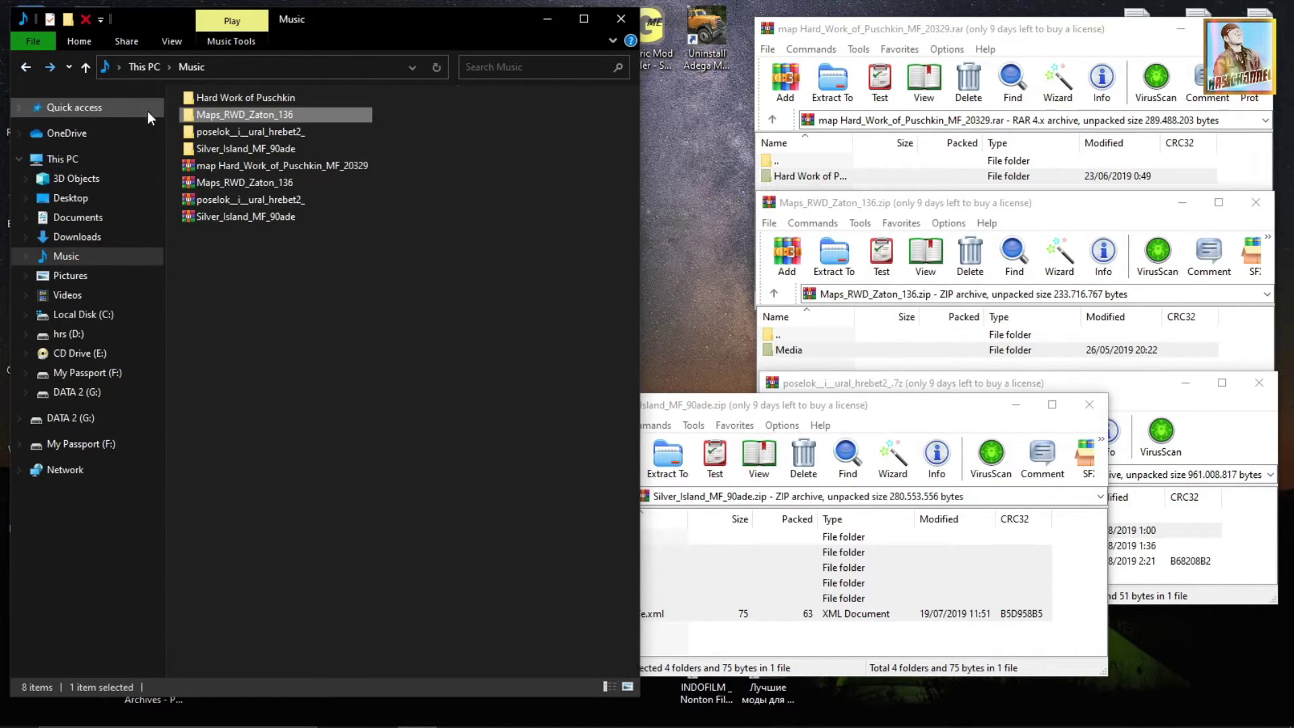
double_click(219, 130)
left_click(31, 67)
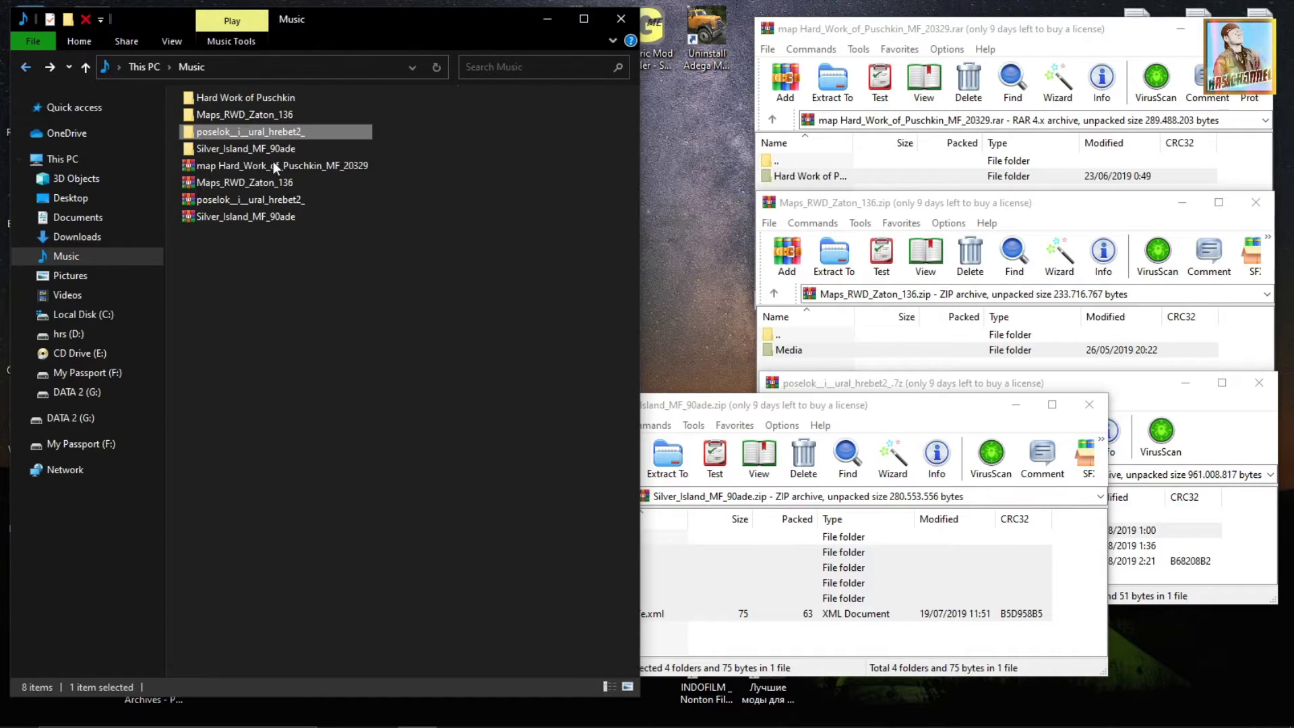
double_click(262, 148)
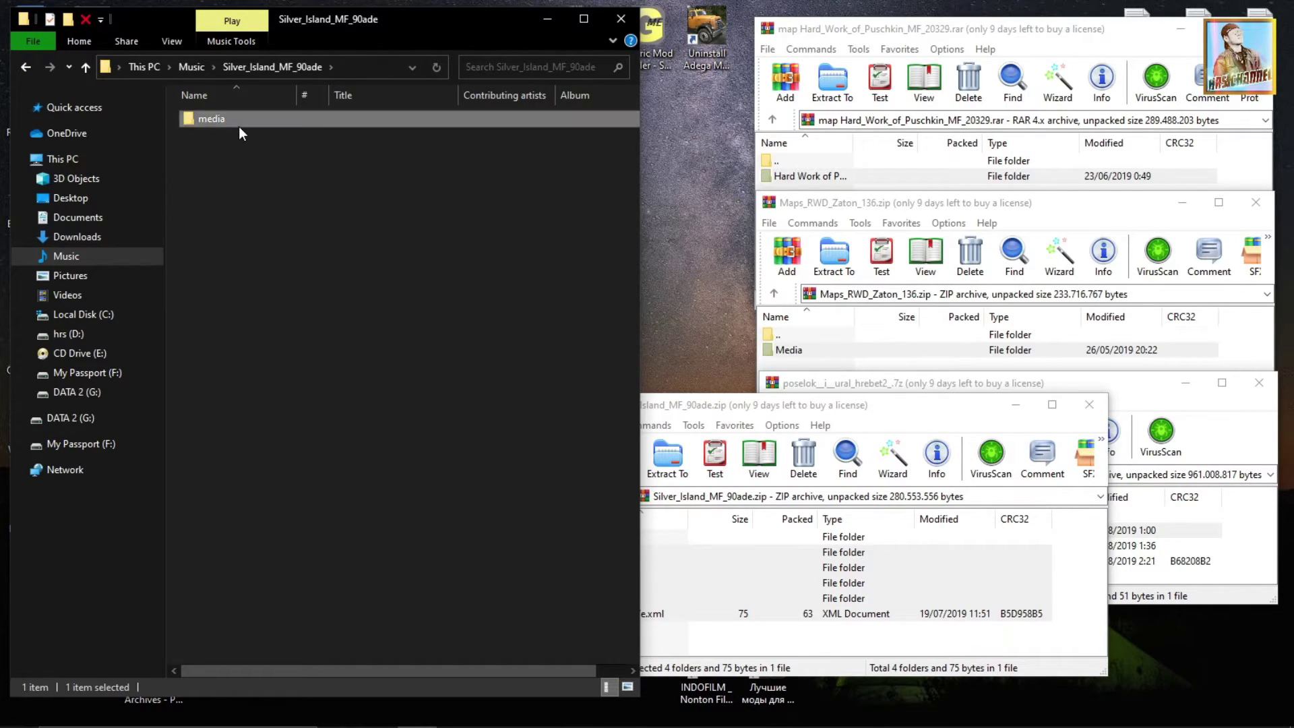
double_click(239, 125)
left_click(26, 68)
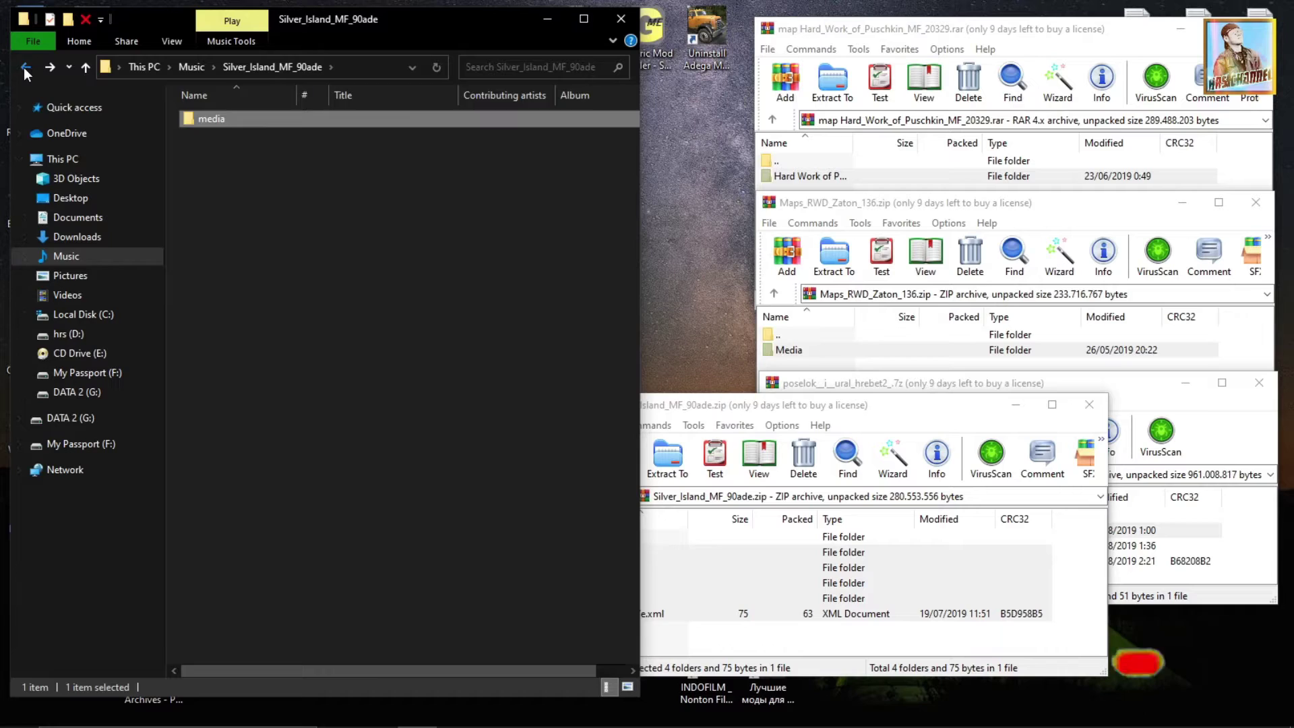
left_click(26, 69)
Copy the four map folders from Music into the MODS folder of GAME\Spintires MudRunner on drive D.
left_click_drag(436, 98, 252, 143)
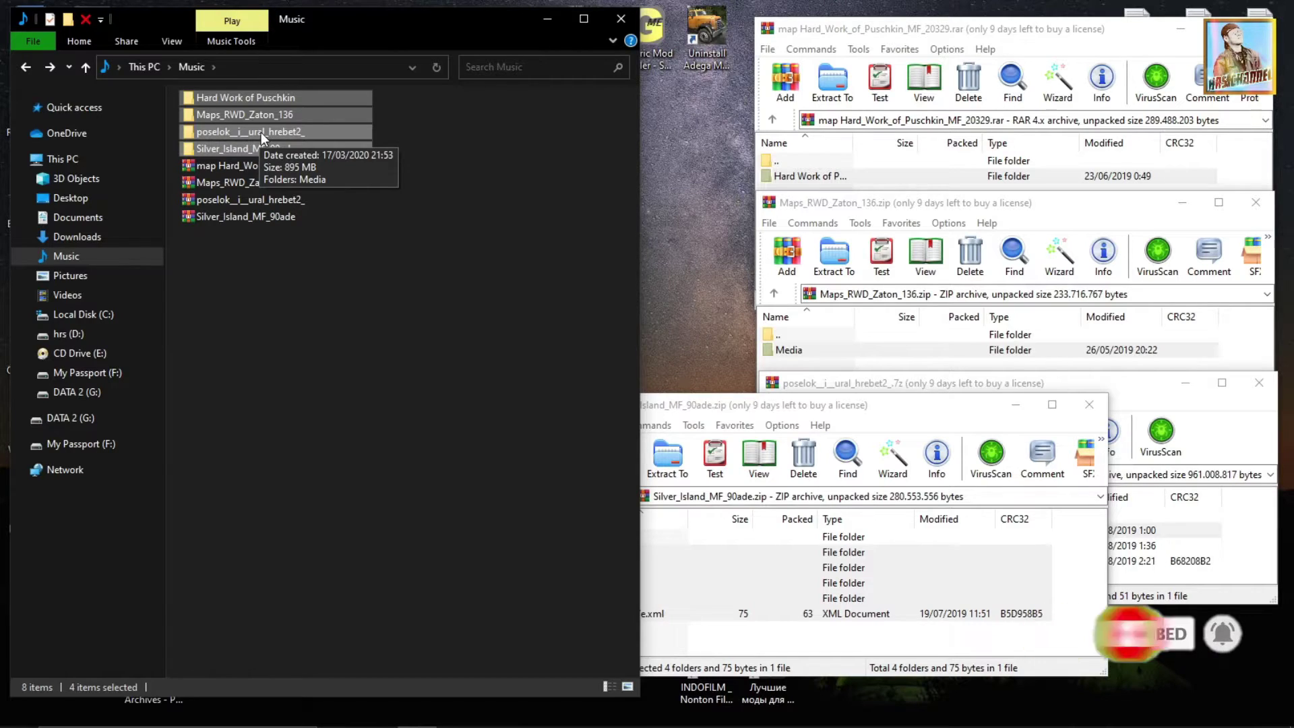
right_click(261, 132)
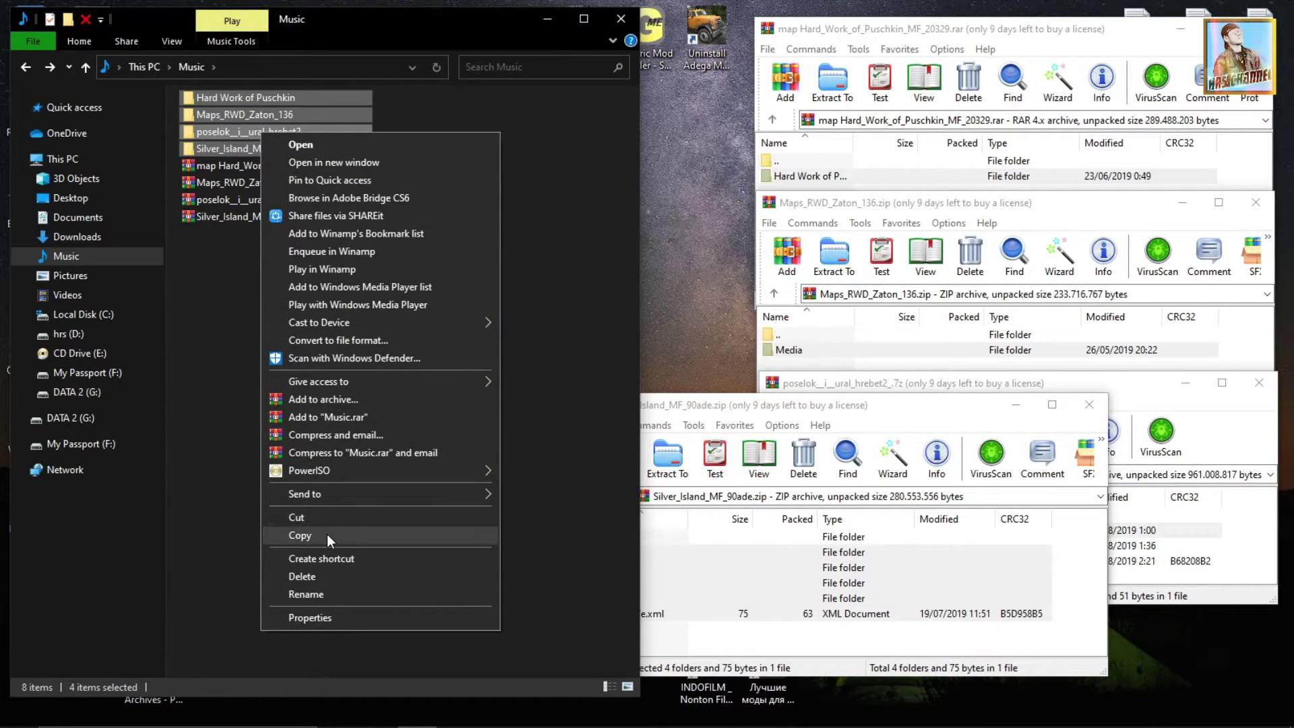
left_click(300, 535)
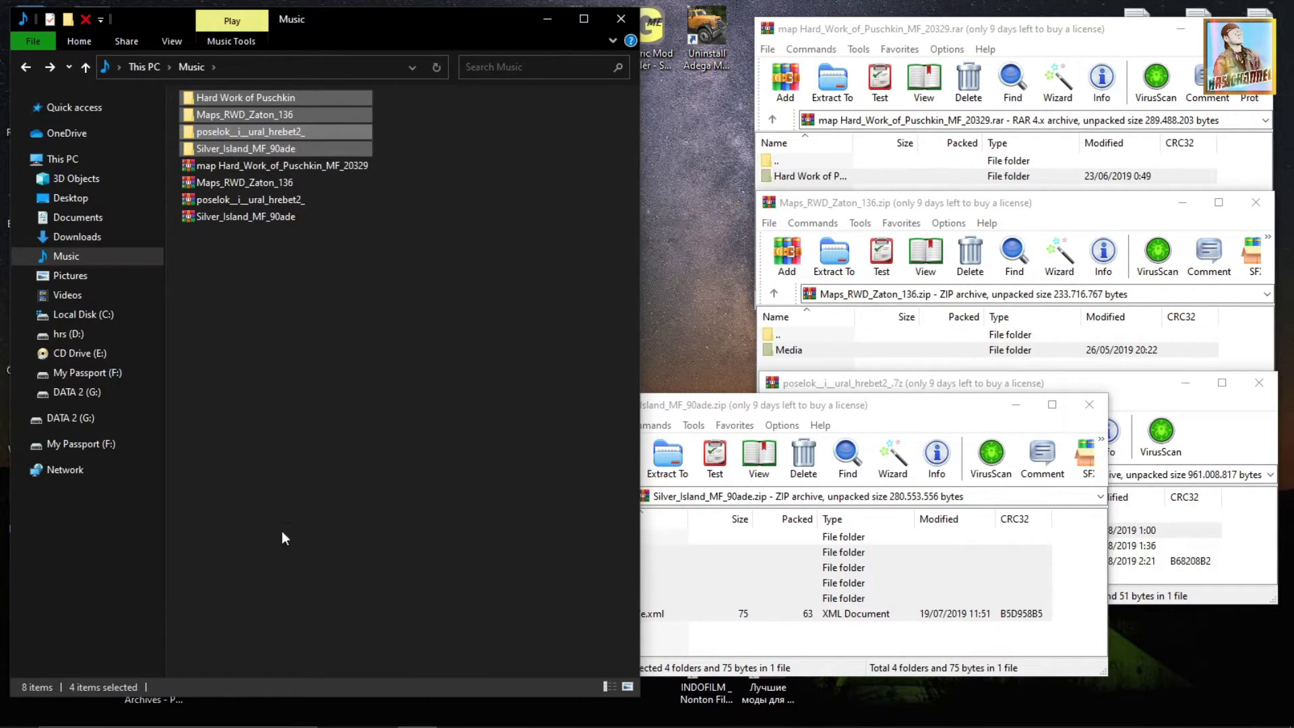
left_click(27, 67)
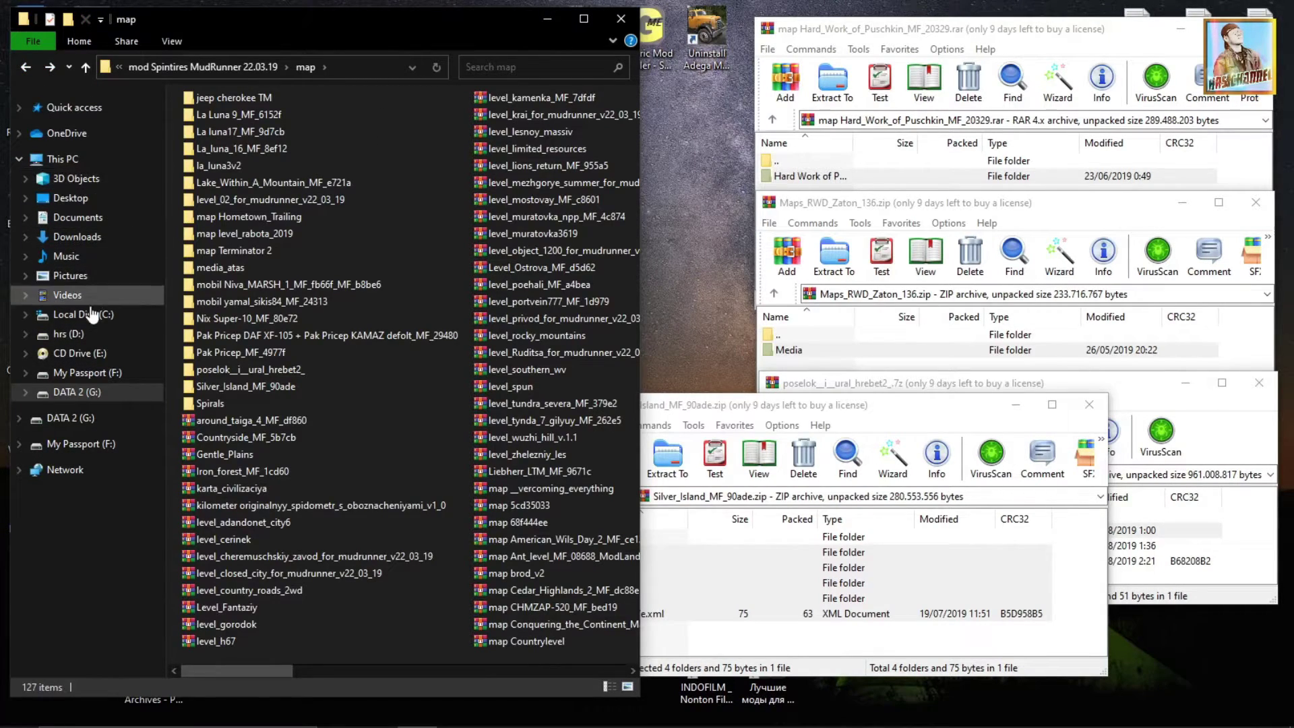
left_click(68, 334)
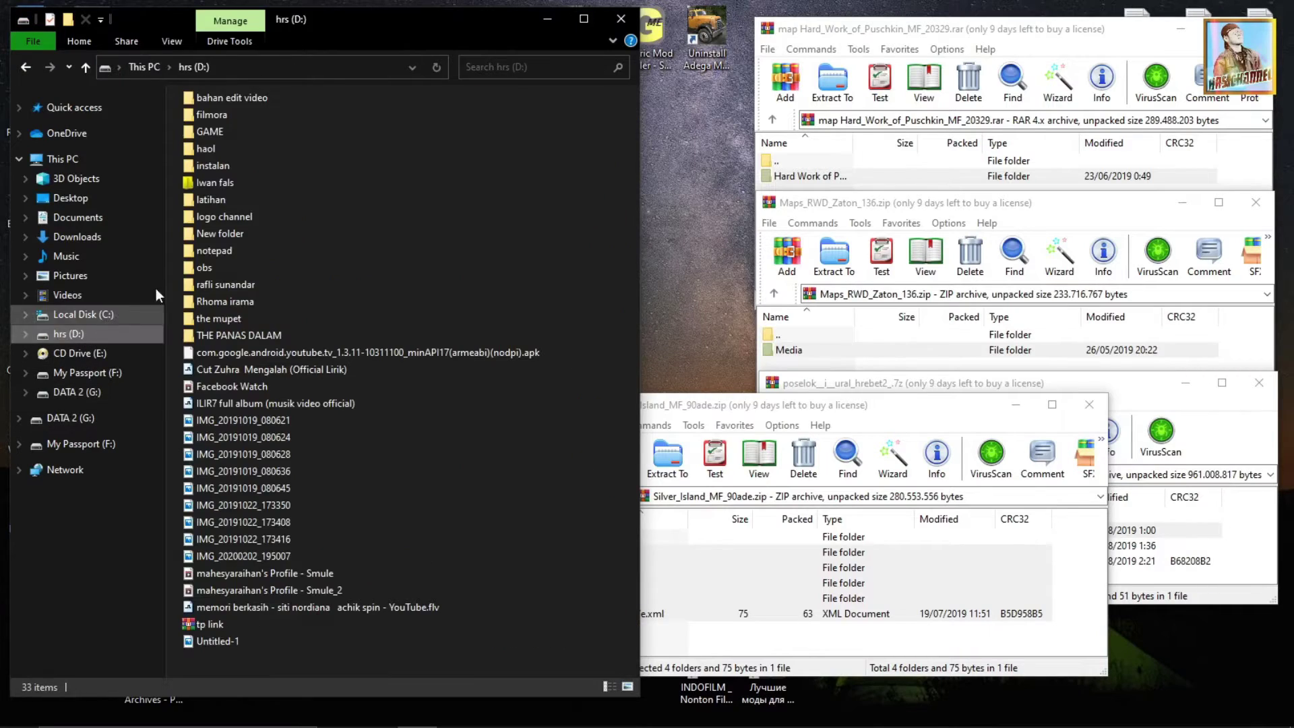
double_click(218, 132)
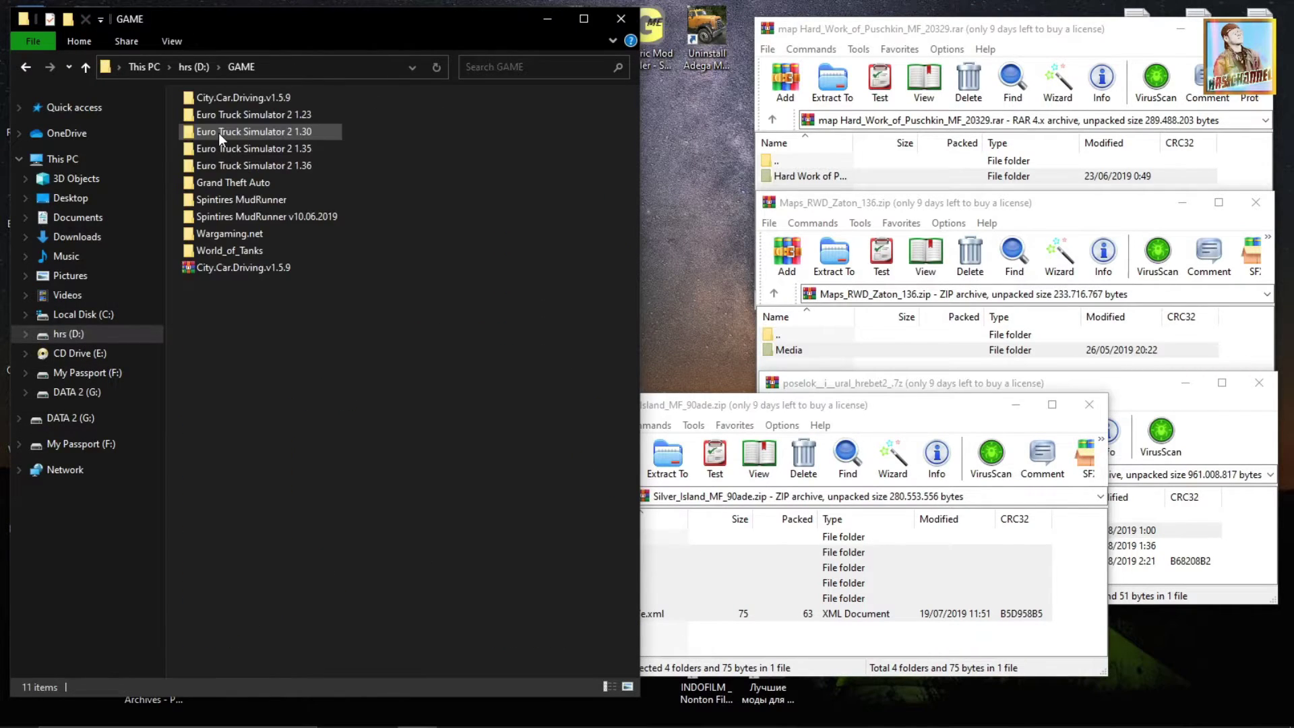
double_click(267, 200)
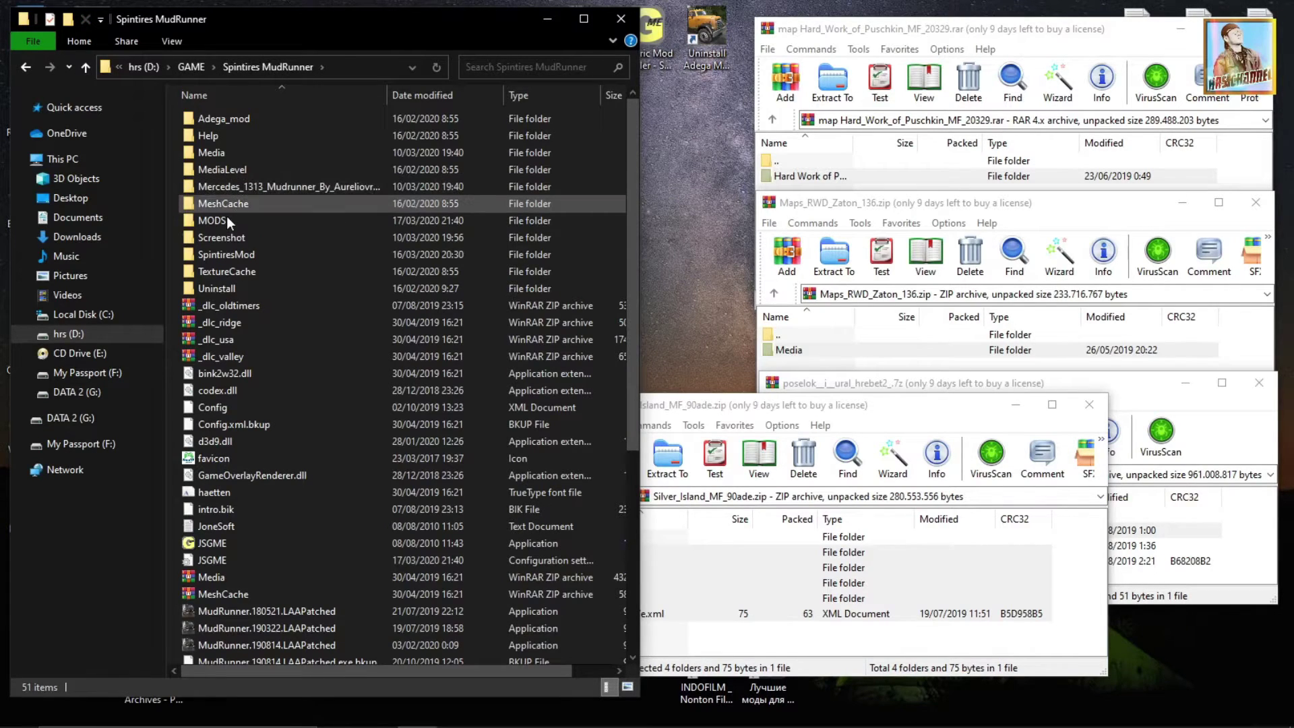
double_click(226, 219)
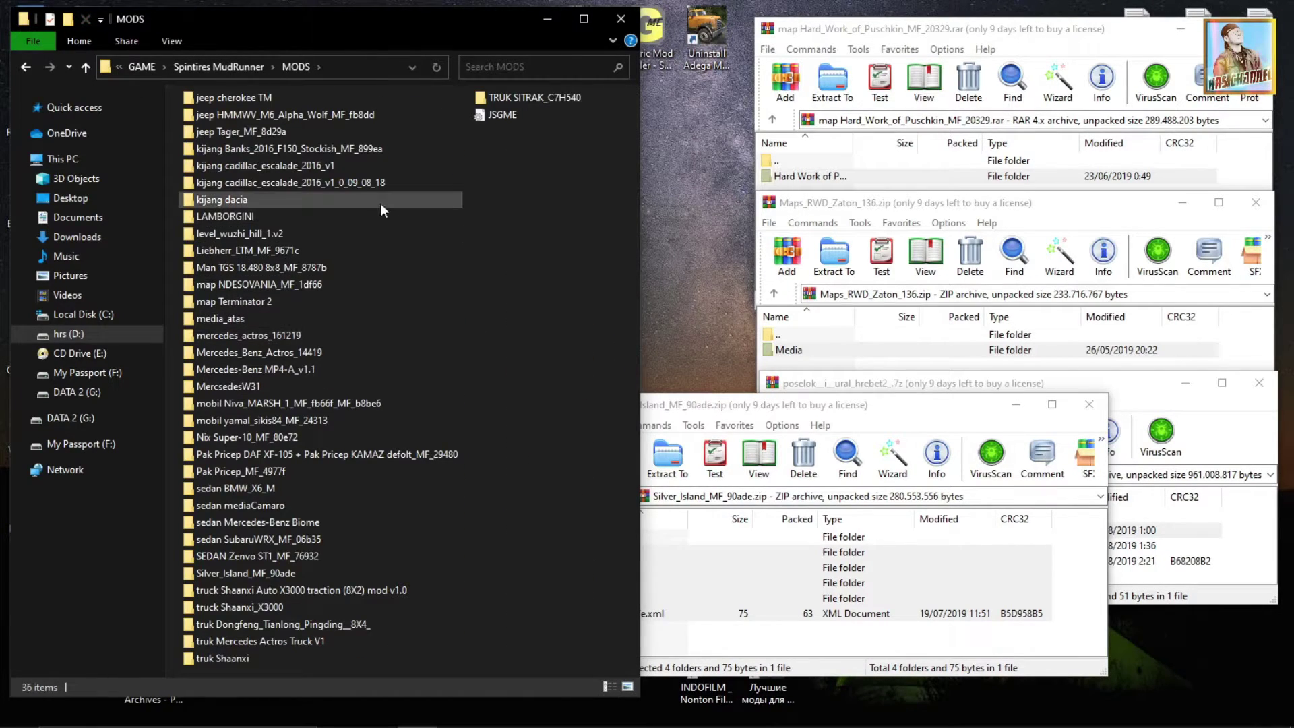
right_click(517, 347)
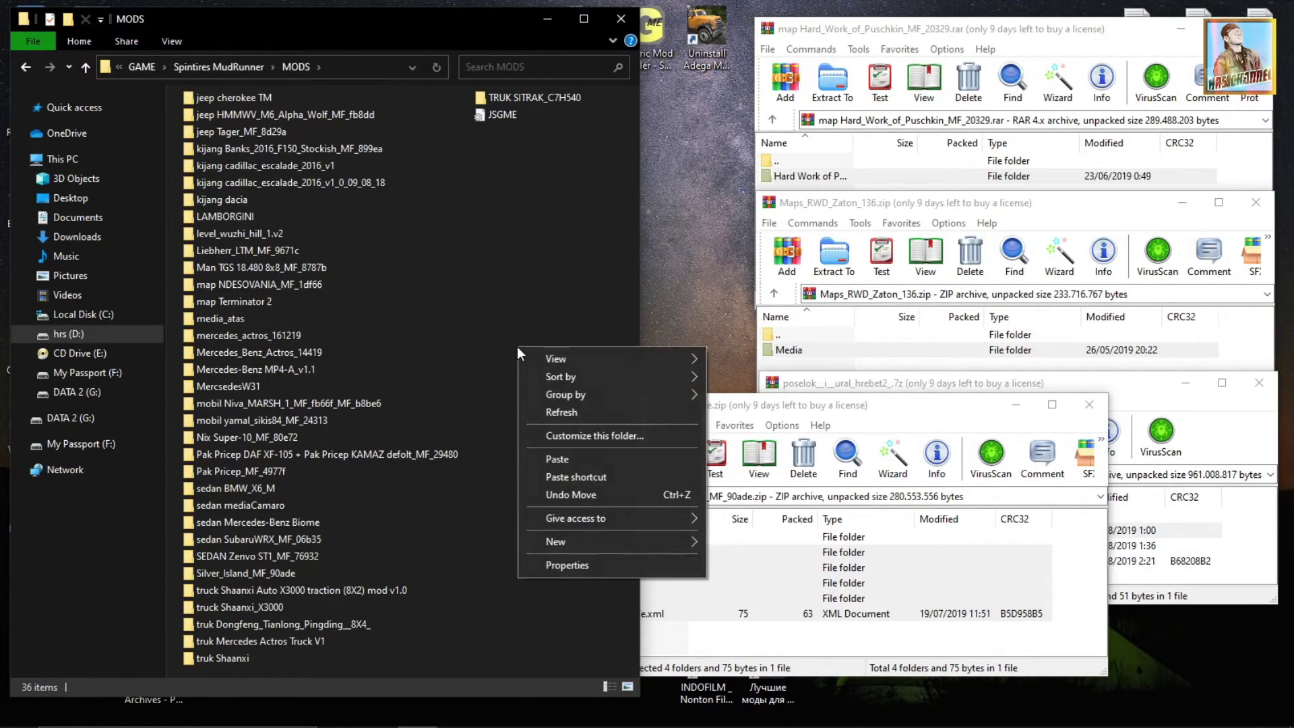
left_click(564, 459)
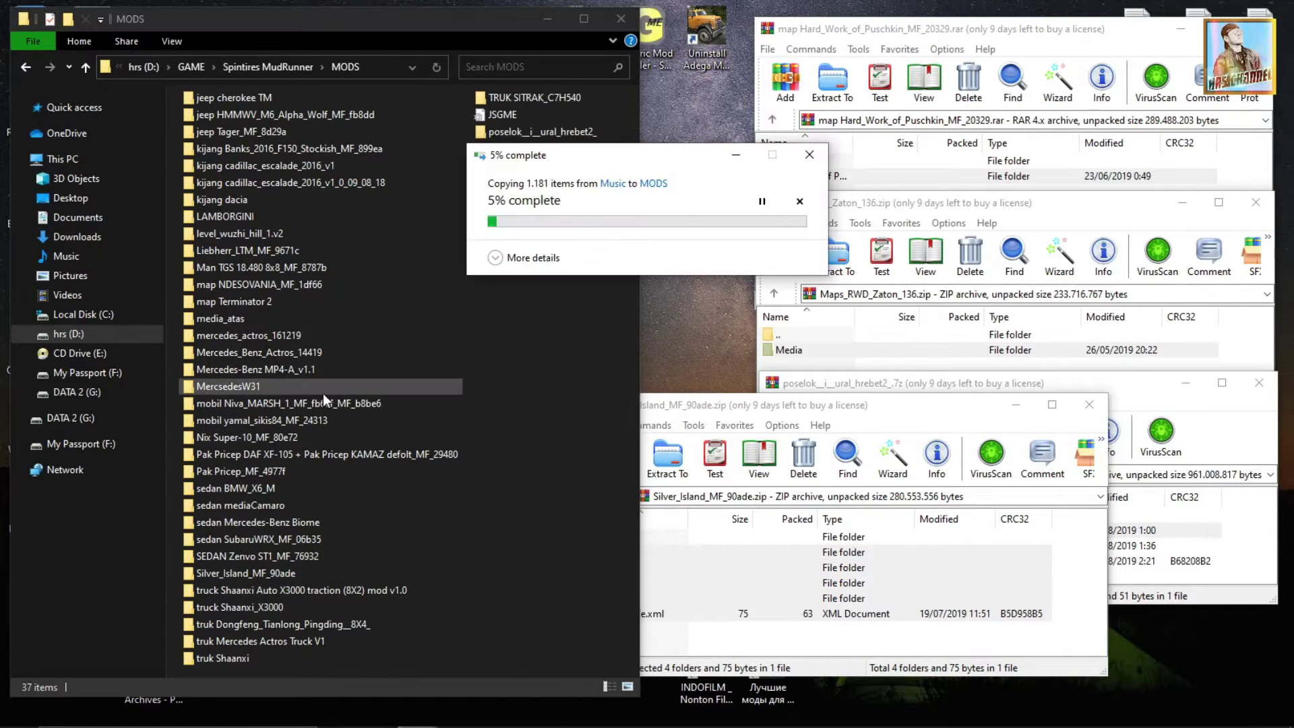
Stack the Silver_Island_MF_90ade.zip window below the other archives, and bring the Maps_RWD_Zaton_136 and poselok__i__ural_hrebet2_ archive windows forward.
left_click_drag(843, 404, 1011, 489)
left_click(1072, 215)
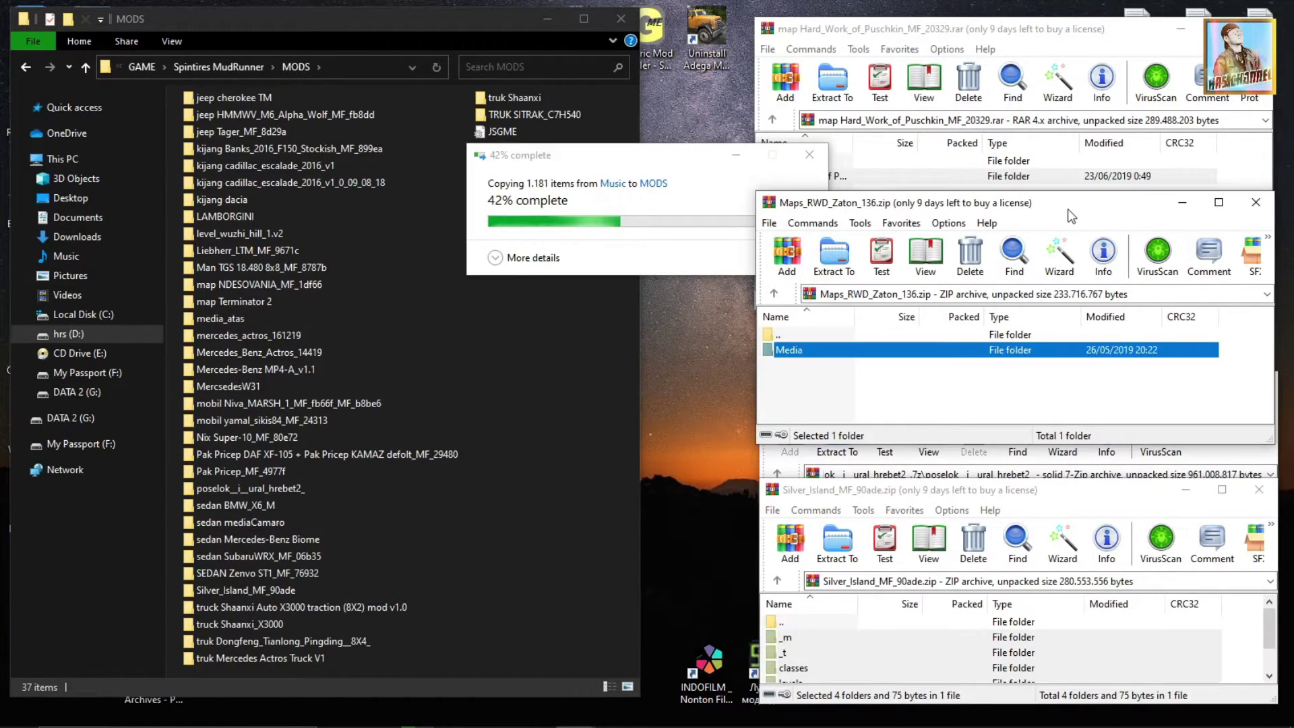
left_click(957, 463)
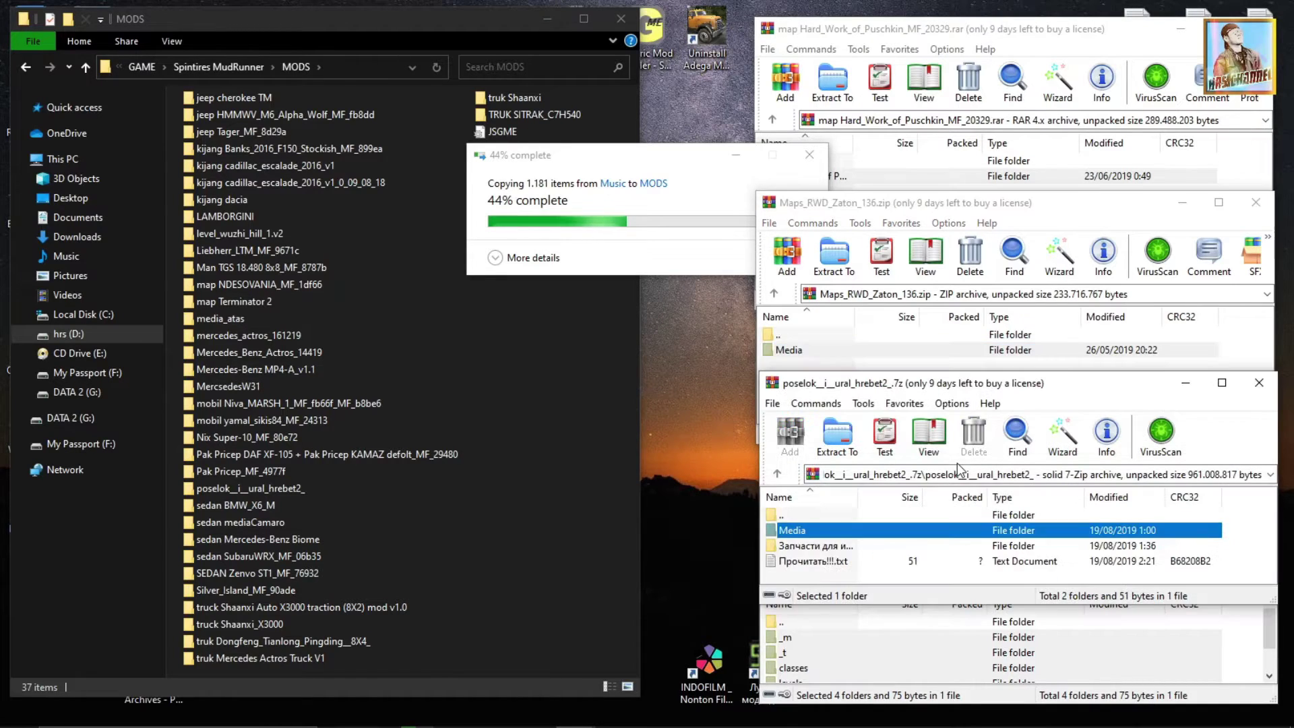
left_click(807, 547)
left_click(797, 532)
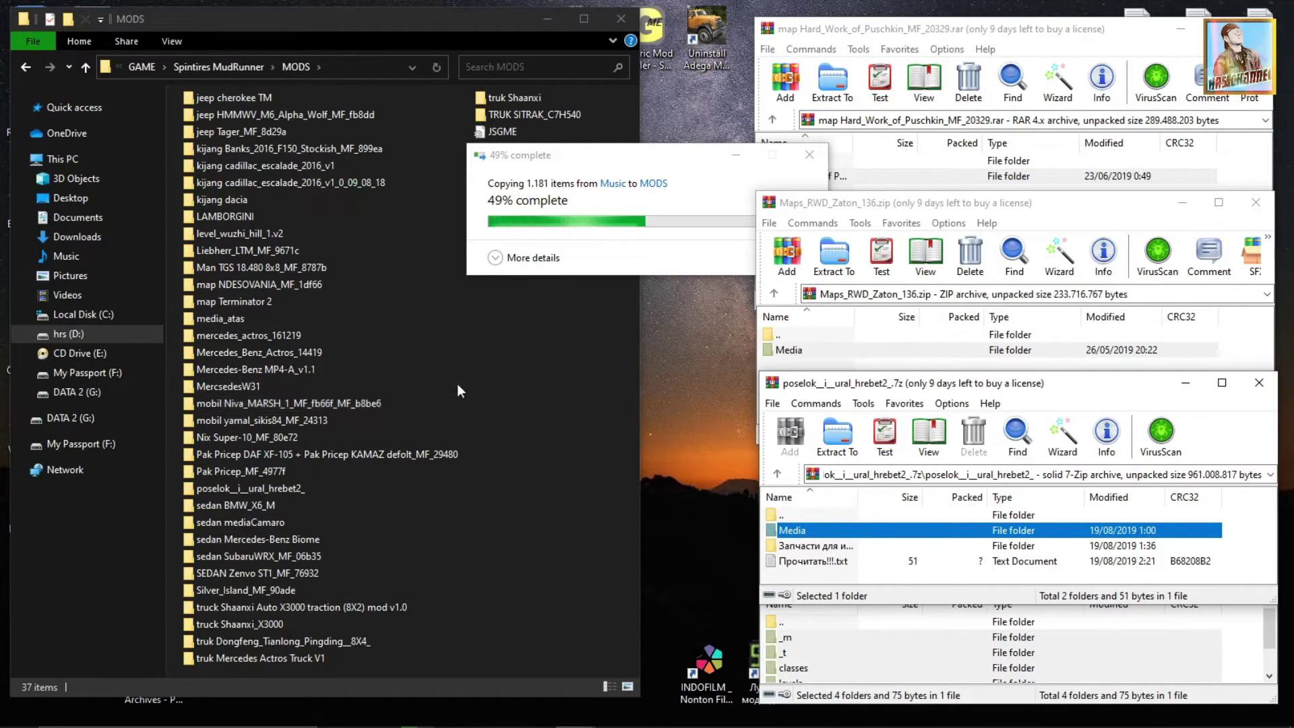
left_click(811, 548)
left_click(816, 533)
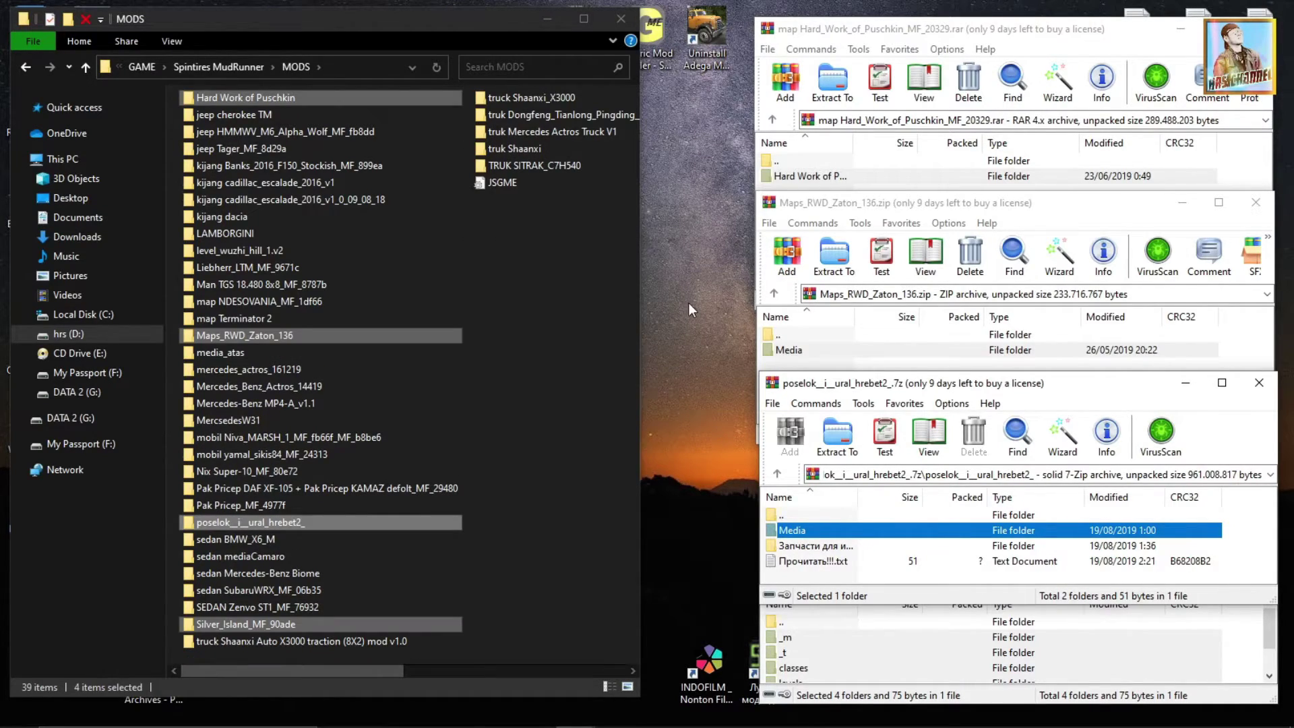
right_click(686, 282)
left_click(721, 331)
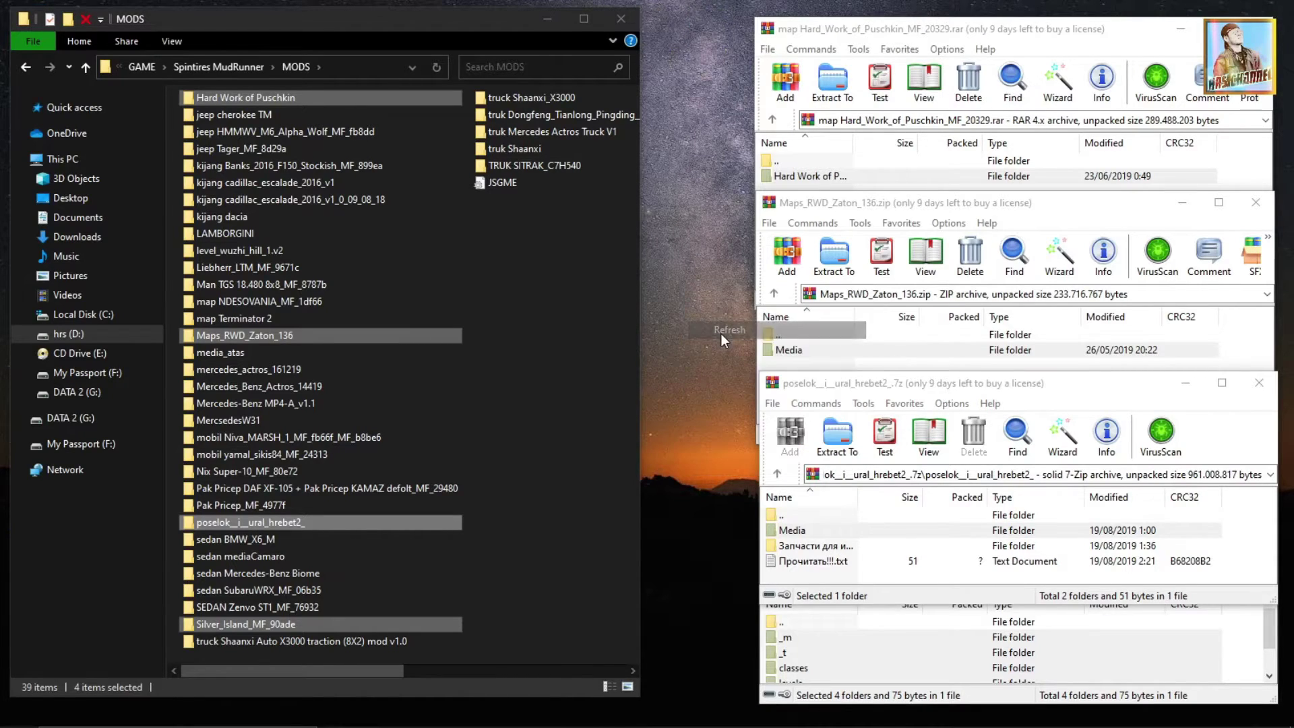
Return to the Spintires MudRunner folder and launch the JSGME application.
left_click(25, 69)
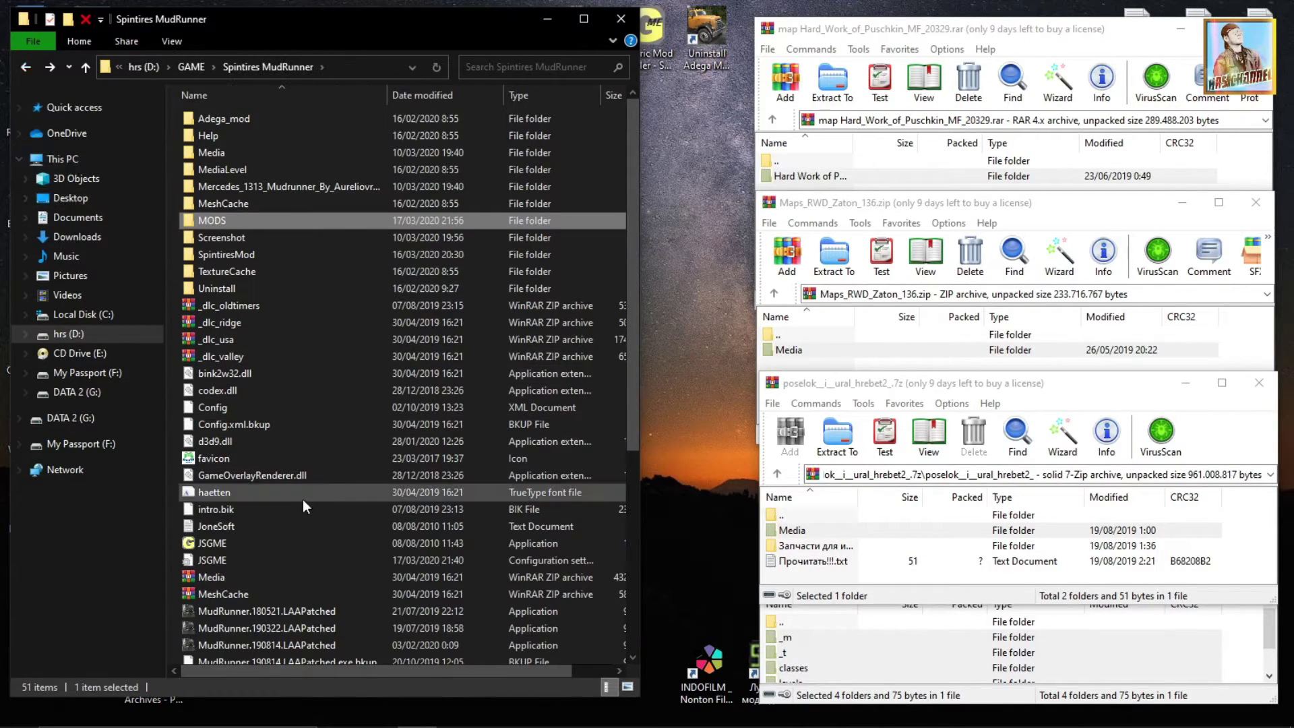
left_click(228, 541)
double_click(228, 540)
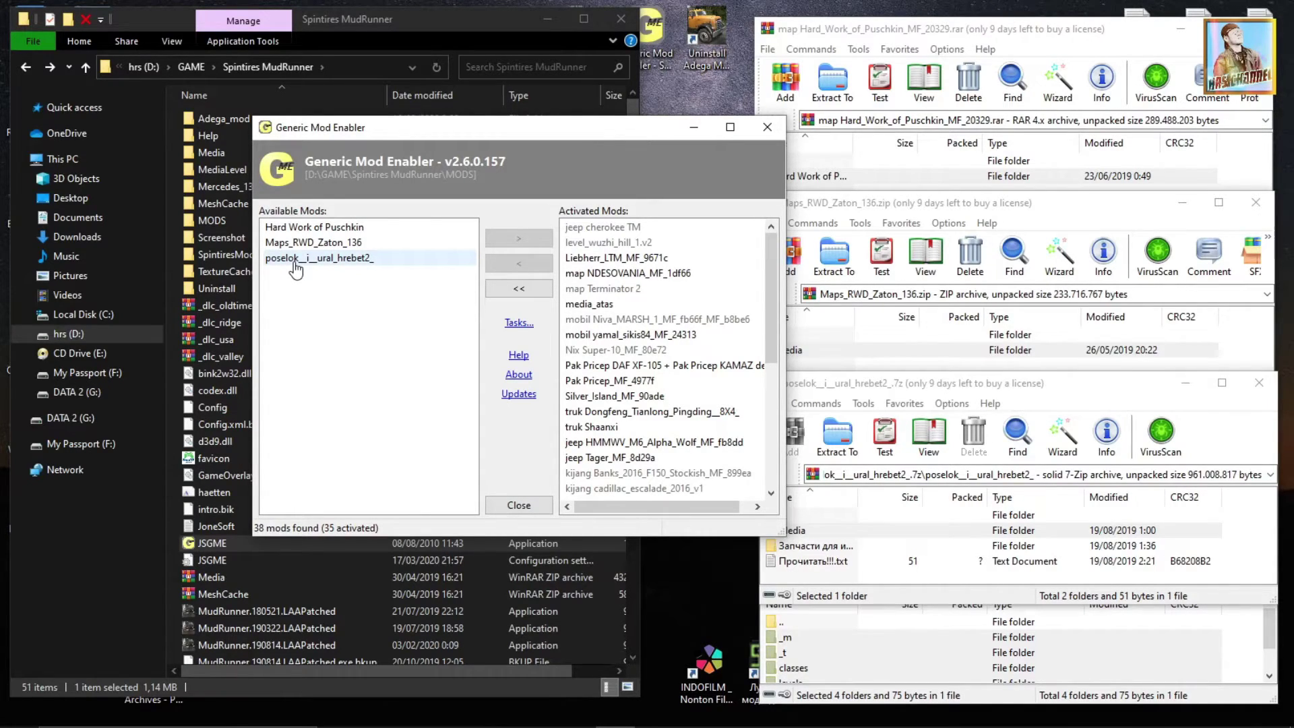
Activate the Hard Work of Puschkin, Maps_RWD_Zaton_136 and poselok__i__ural_hrebet2_ mods, accept the overwrite warnings, and close the mod enabler.
left_click(303, 227)
left_click_drag(310, 258, 387, 228)
left_click(511, 241)
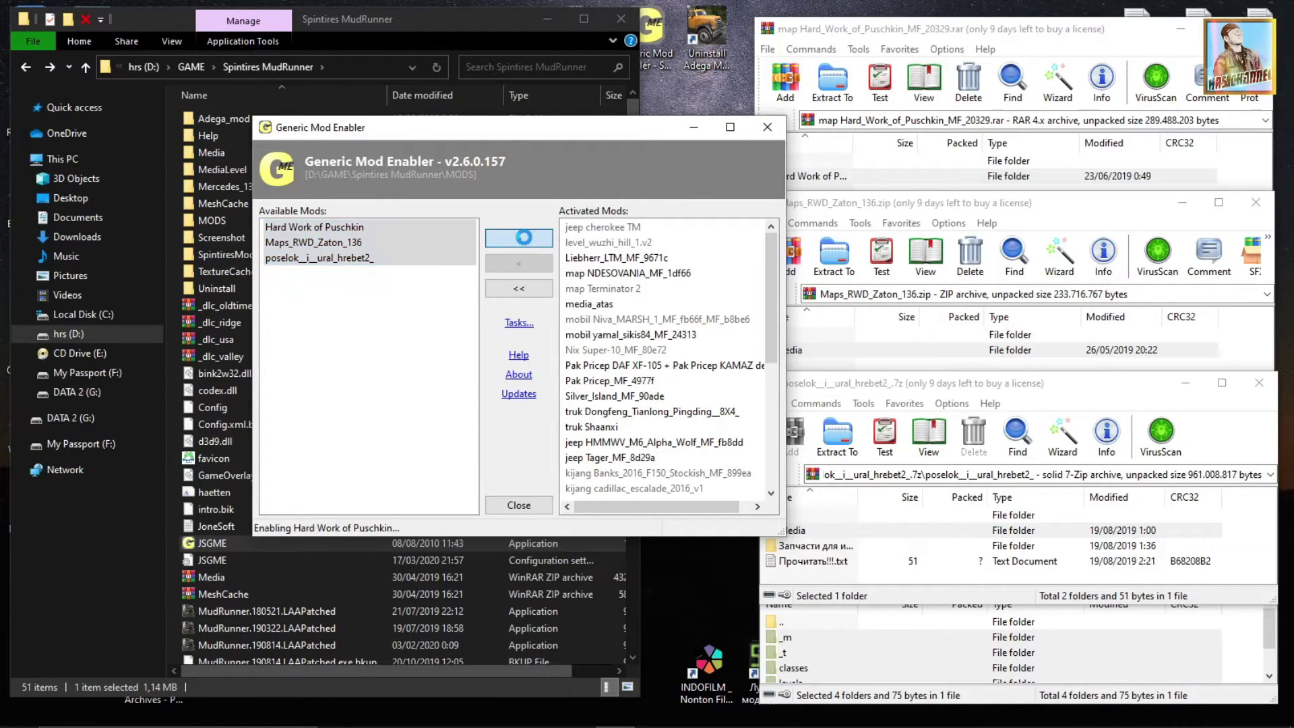
left_click(485, 428)
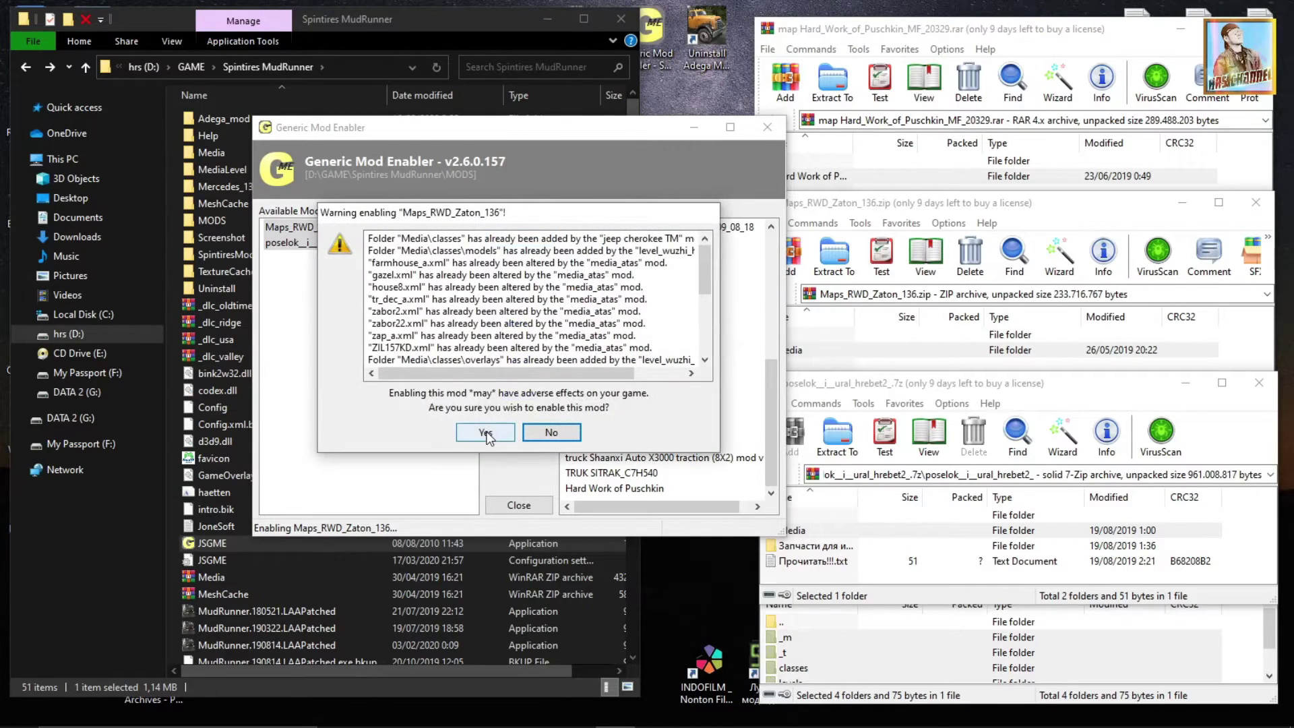
left_click(485, 429)
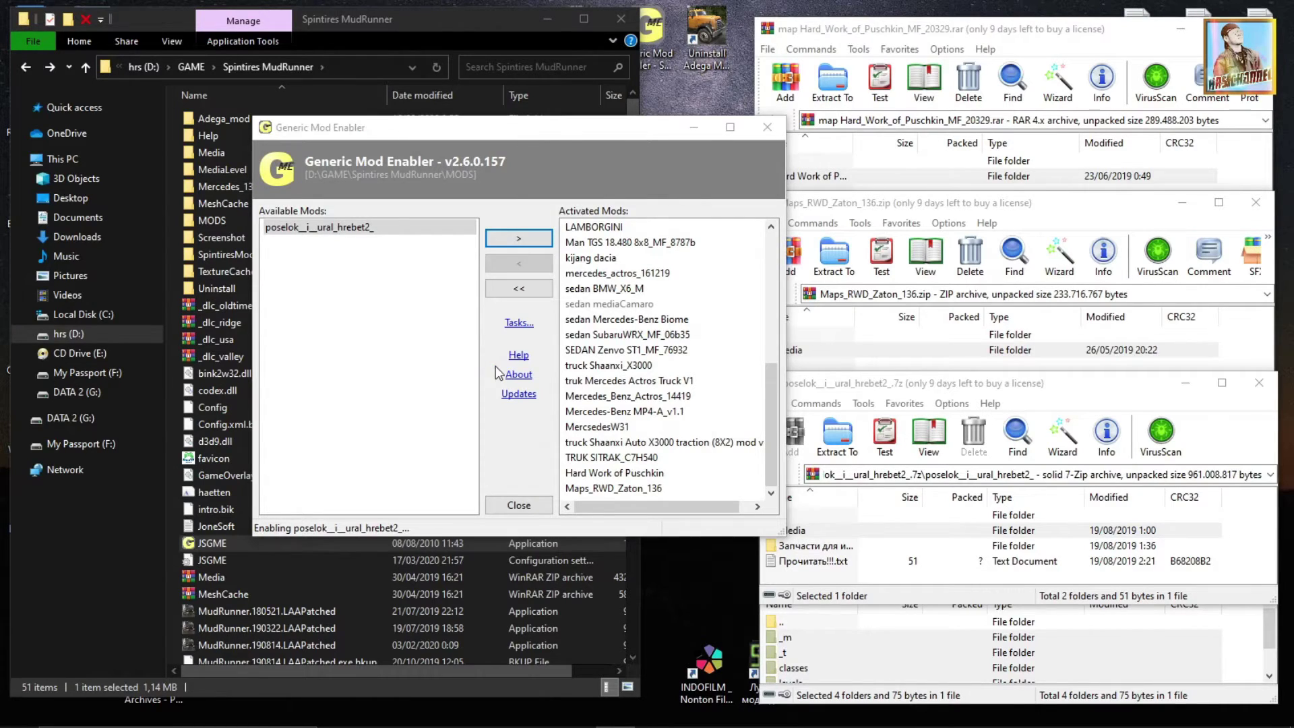
left_click(494, 430)
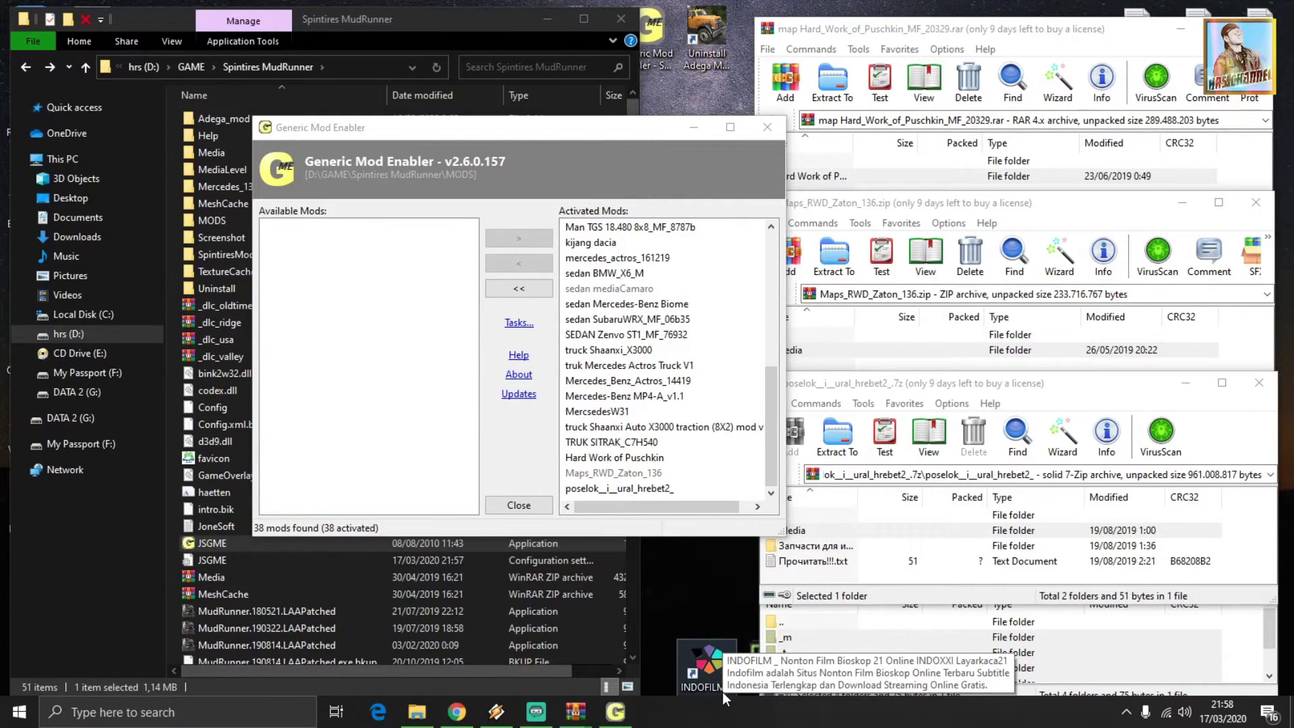
left_click(528, 504)
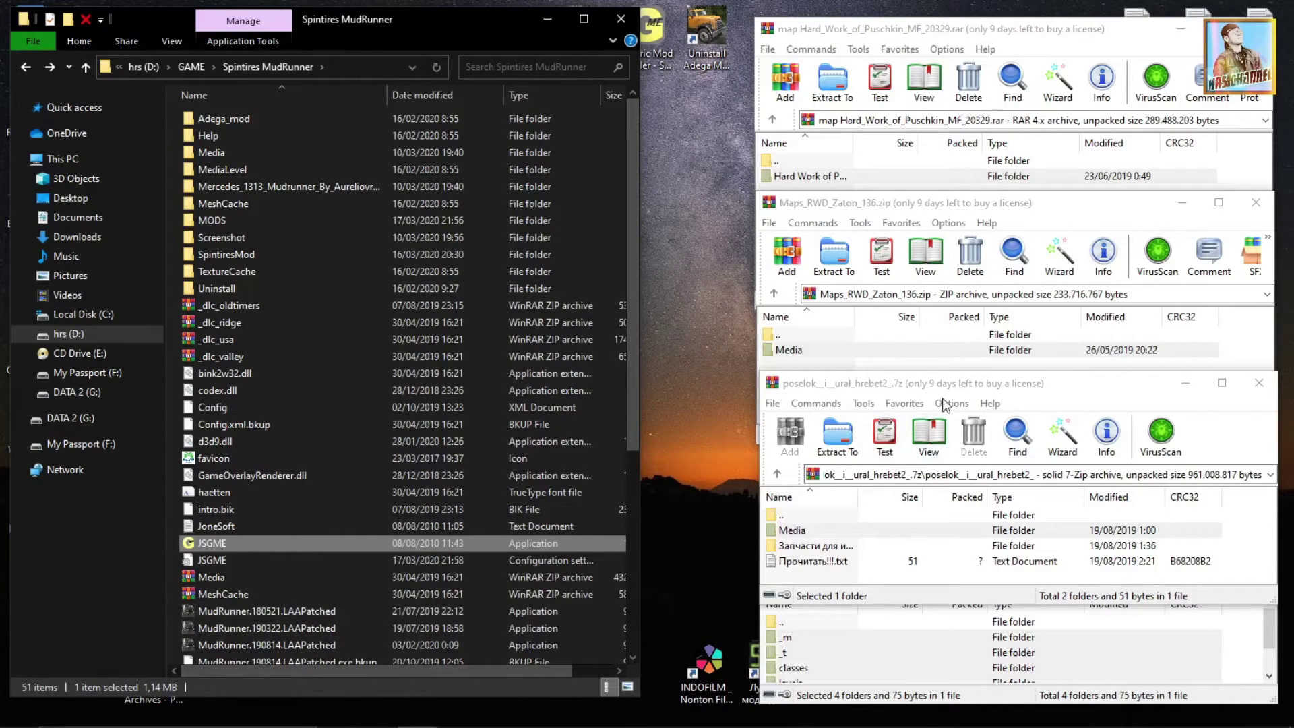
Launch the game with MudRunner.180521.LAAPatched and skip the intro.
left_click(843, 651)
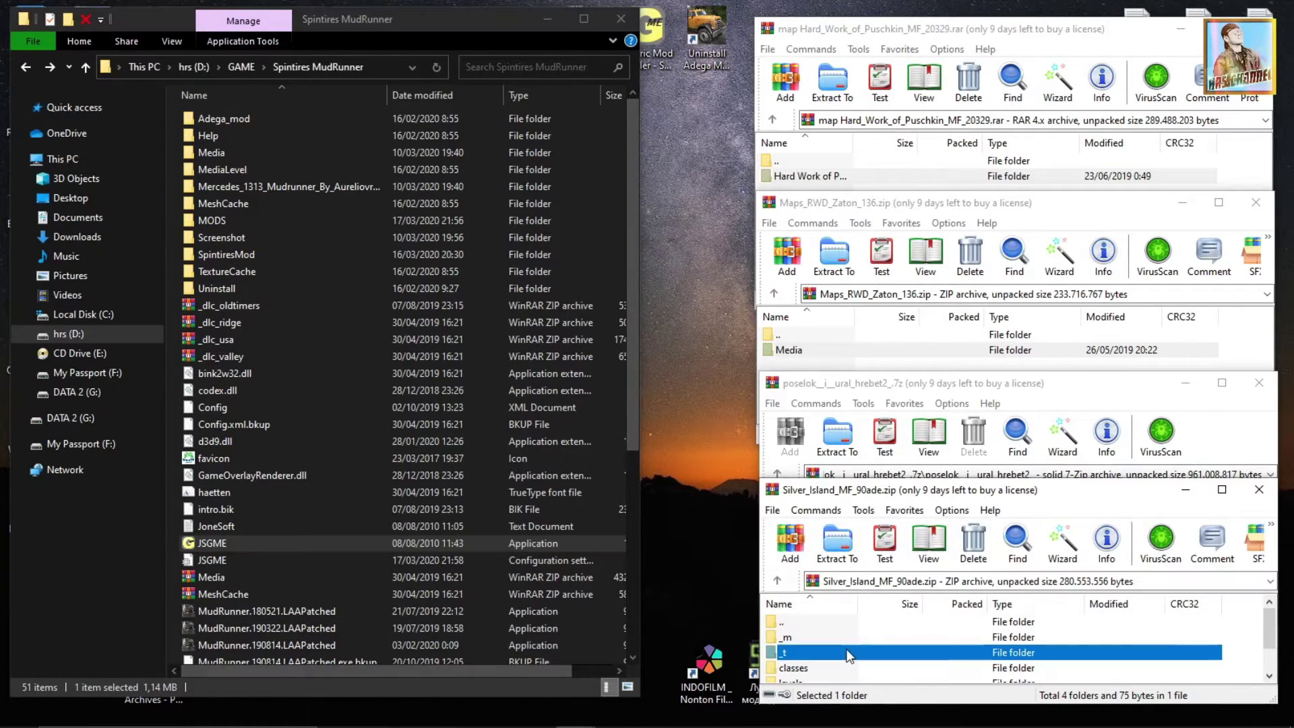
double_click(231, 612)
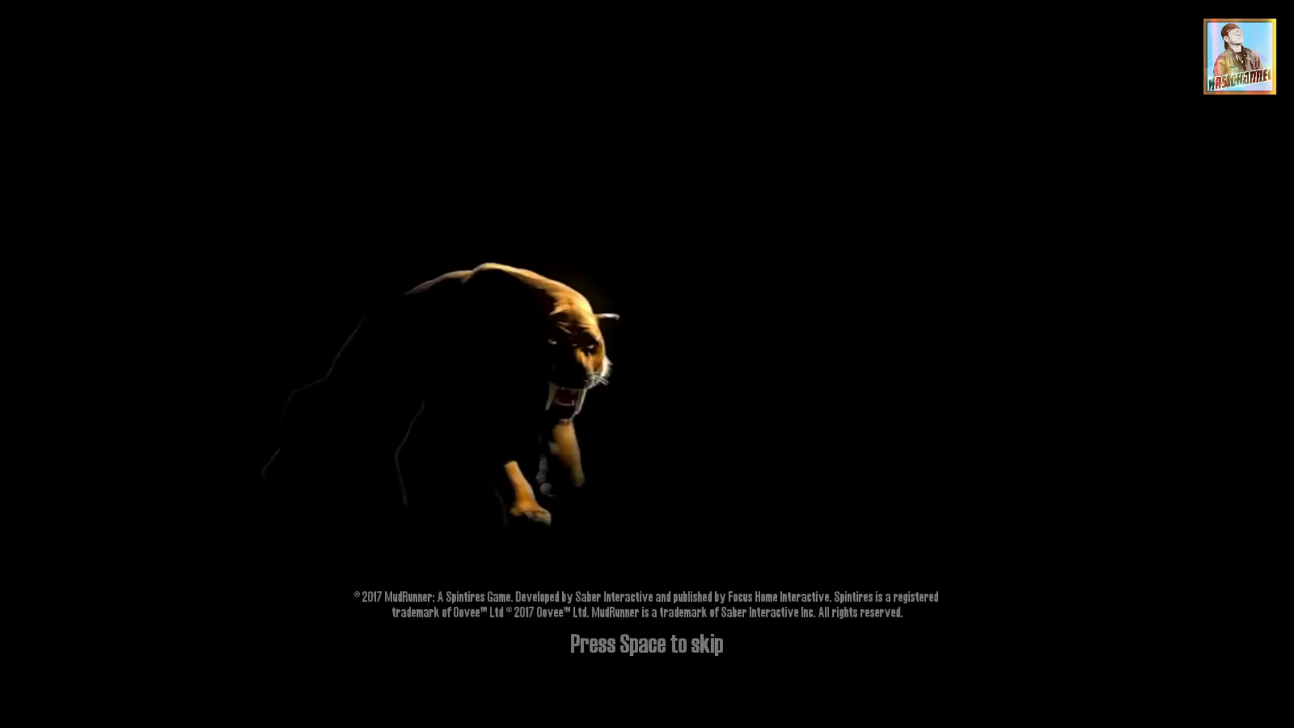
key("space")
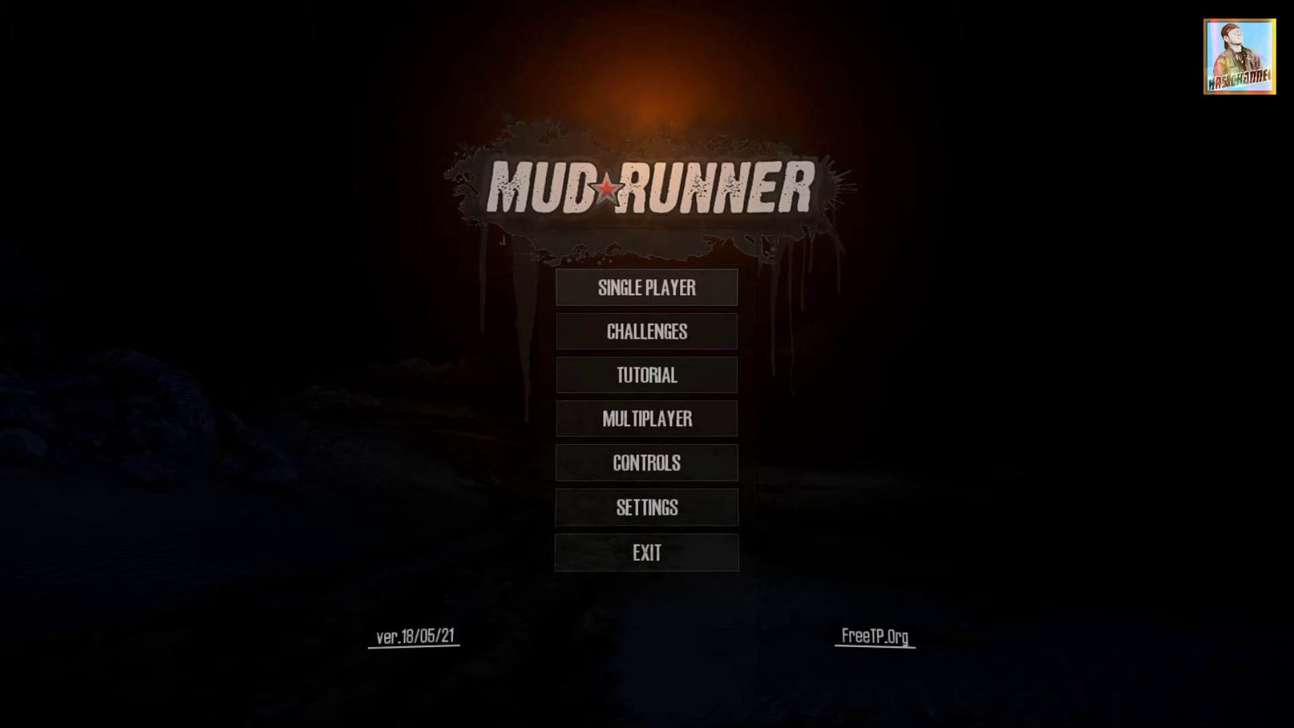
Look through the single-player map list for the newly installed maps, and exit the game.
left_click(630, 290)
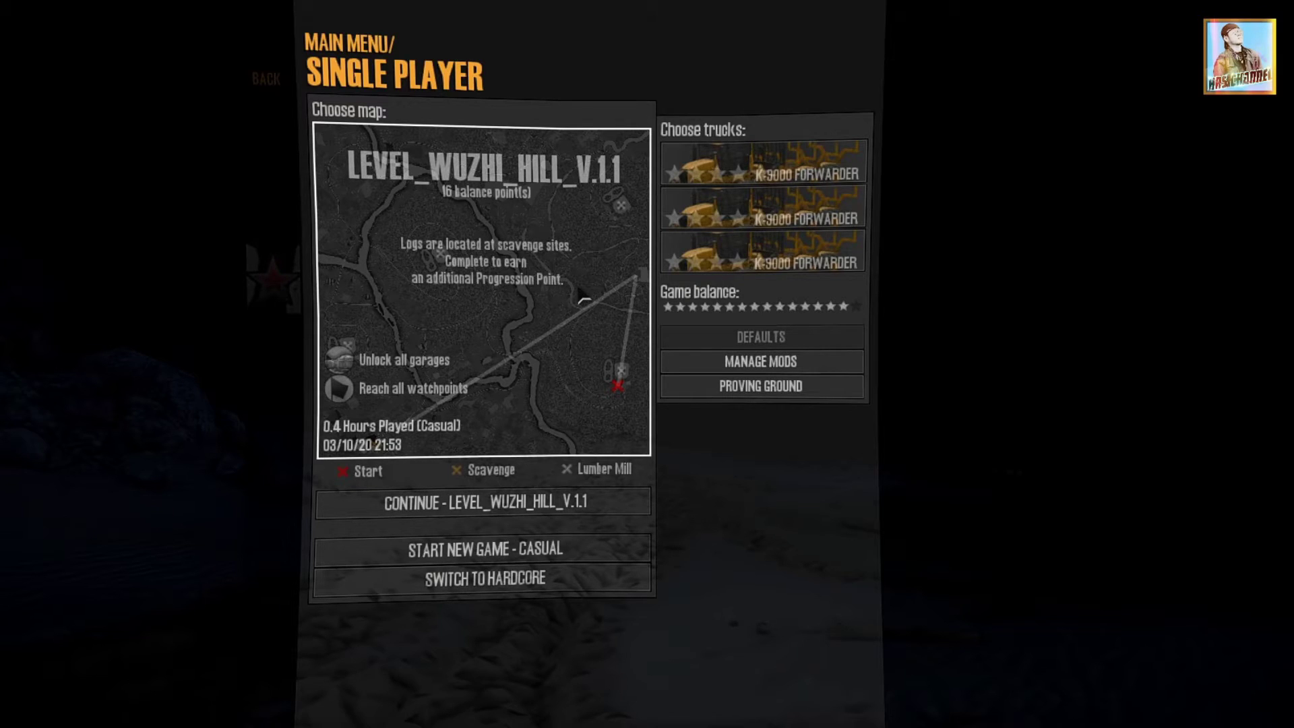
left_click(578, 286)
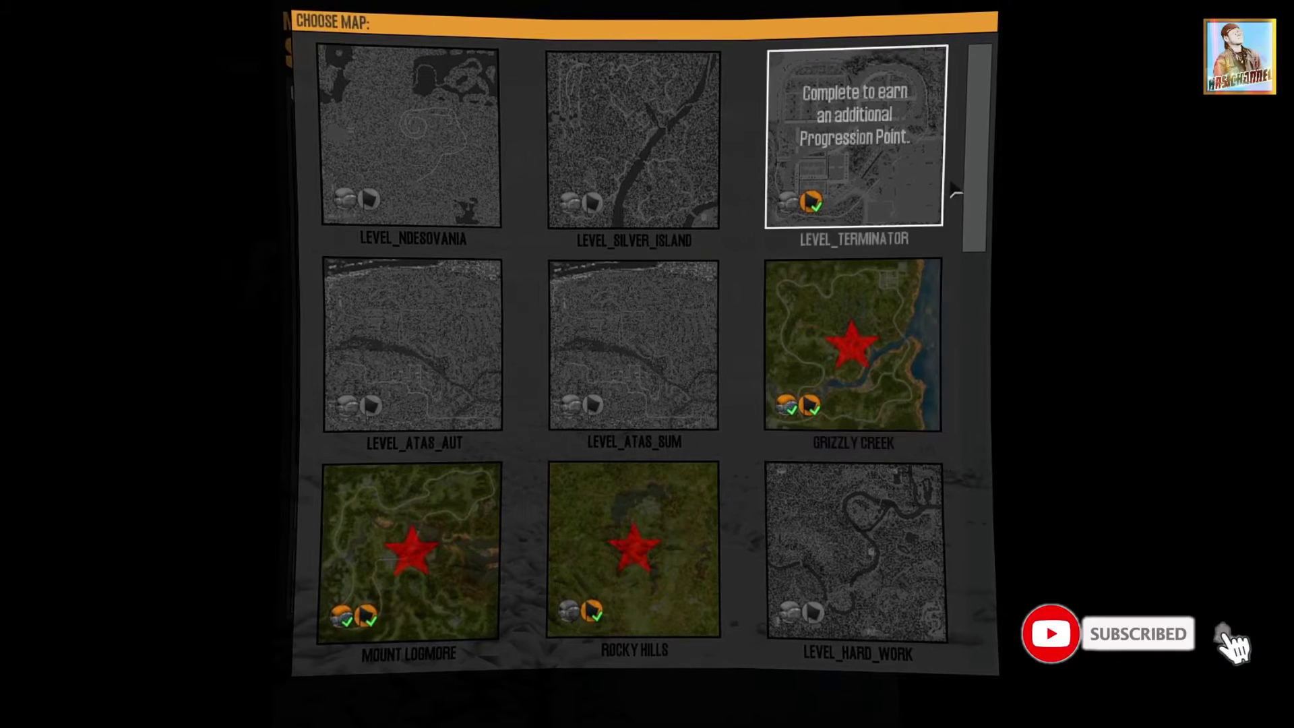
scroll(982, 222, "down", 1)
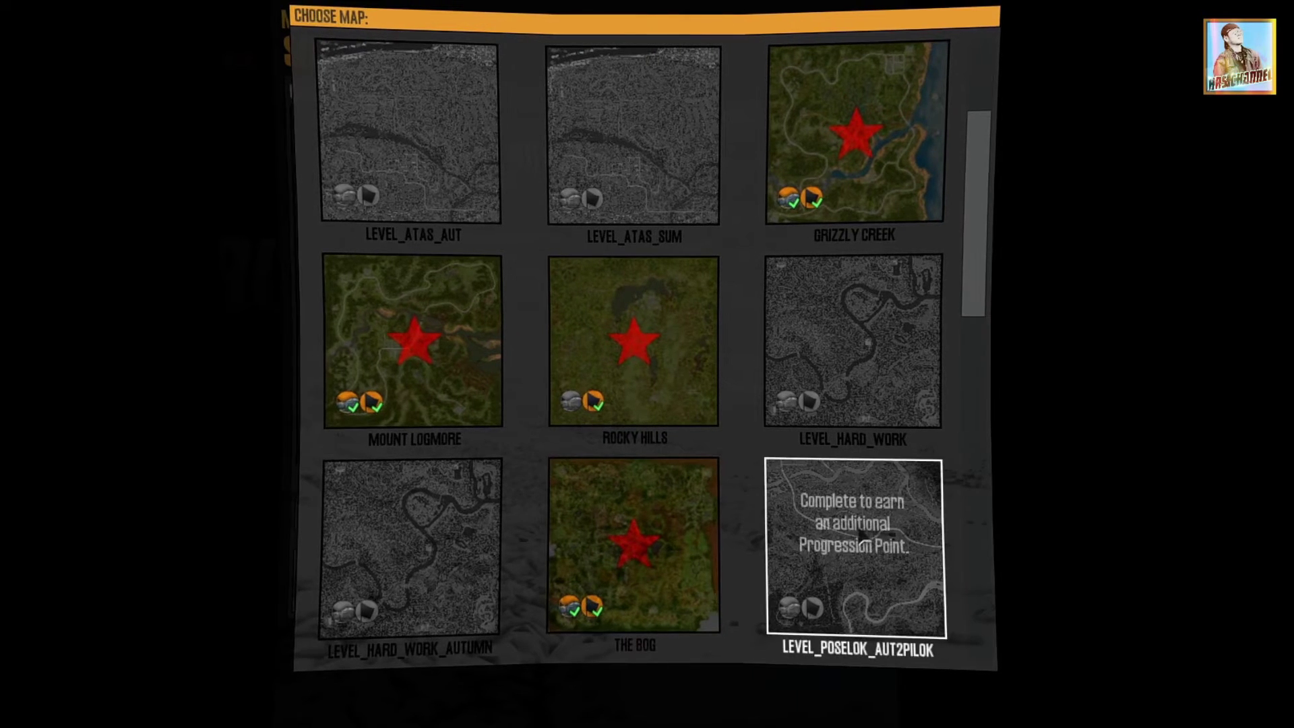
scroll(863, 536, "down", 1)
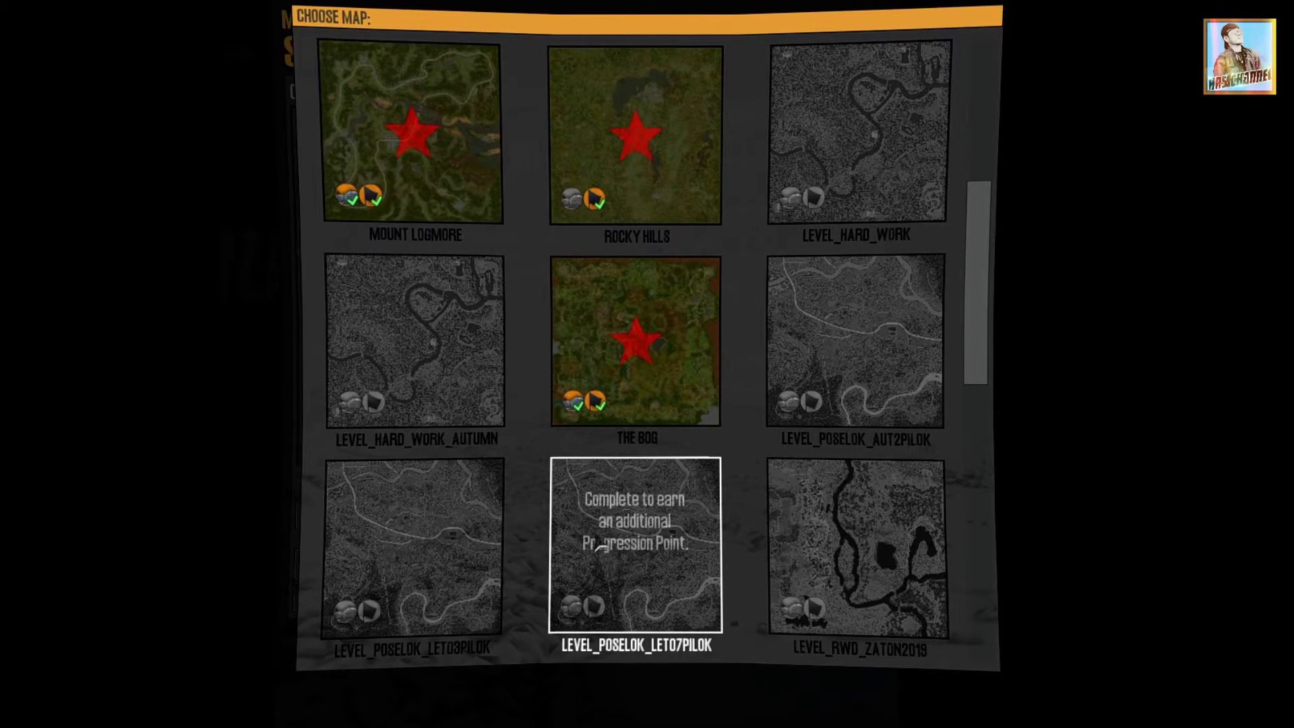
scroll(812, 553, "down", 1)
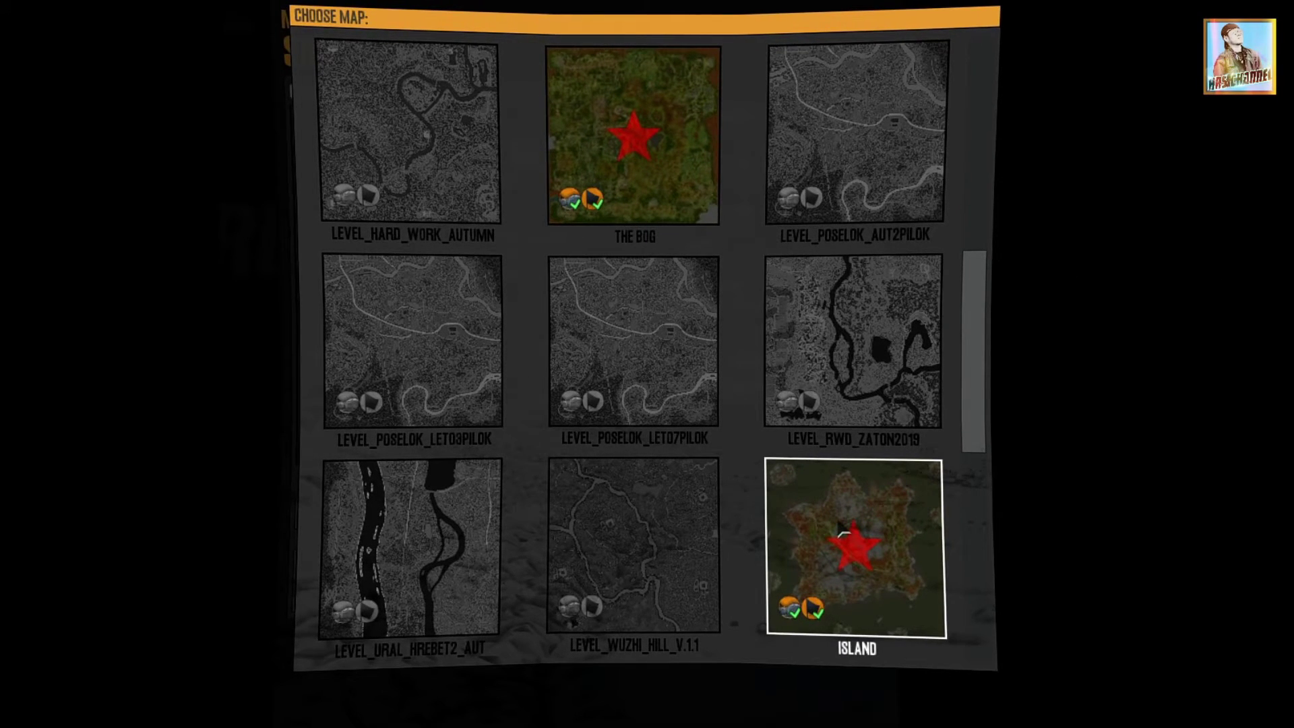
key("Escape")
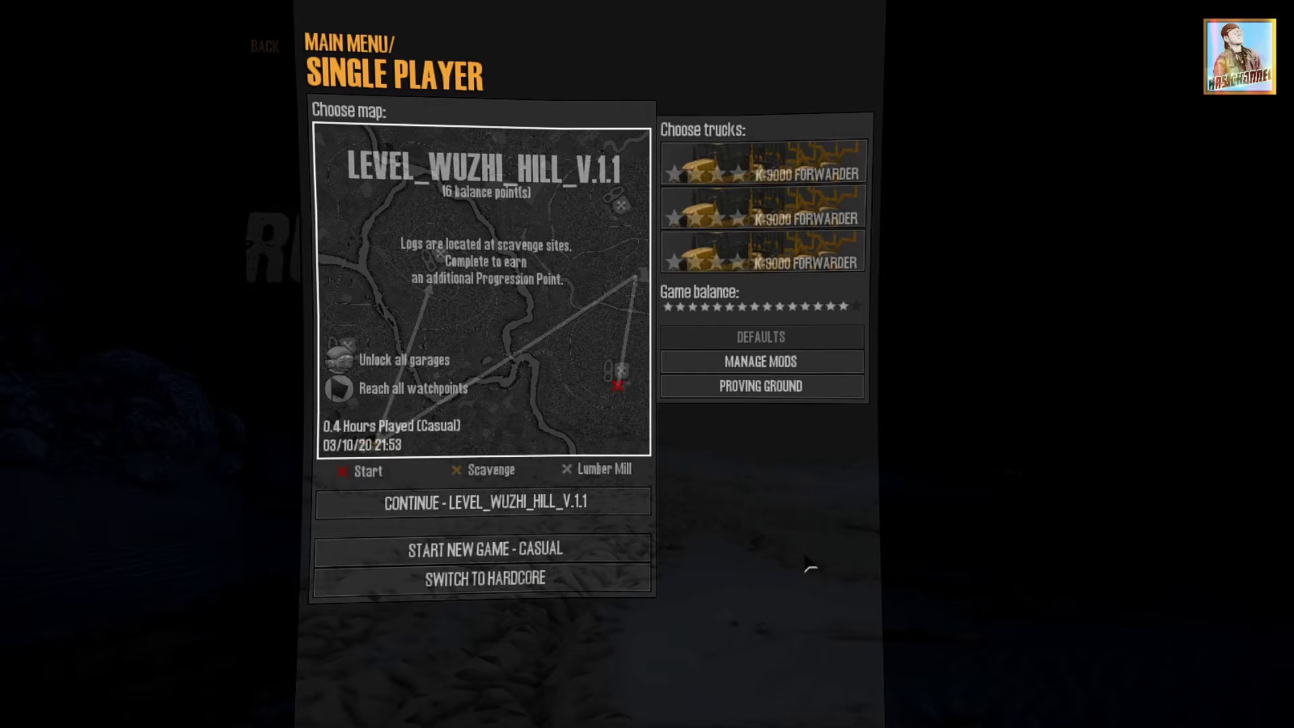
key("Return")
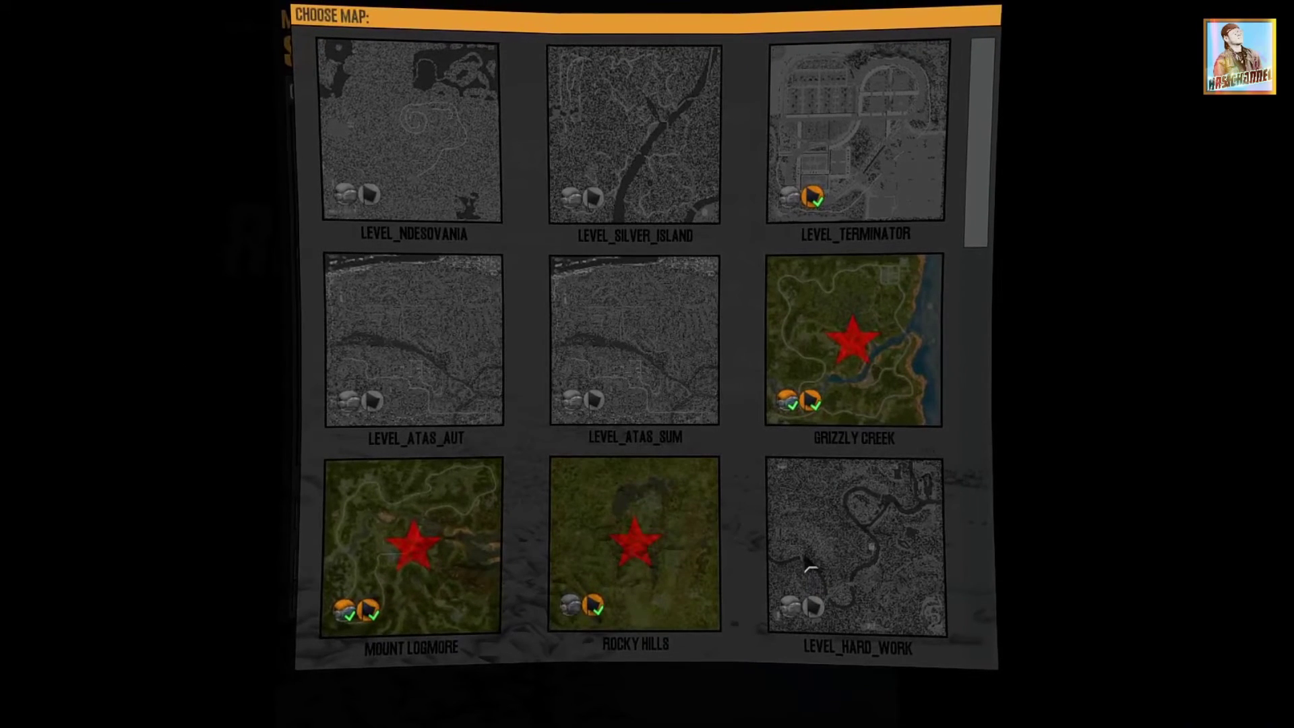
key("Escape")
key("Escape")
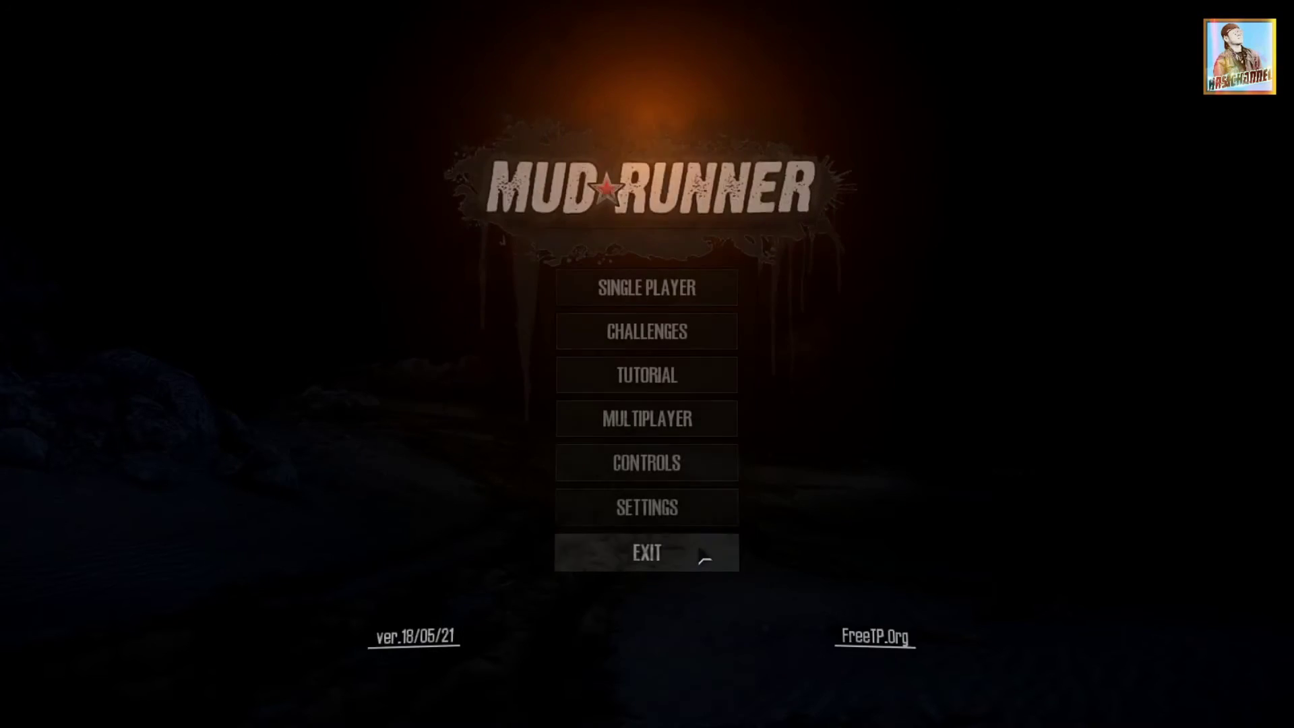
left_click(687, 562)
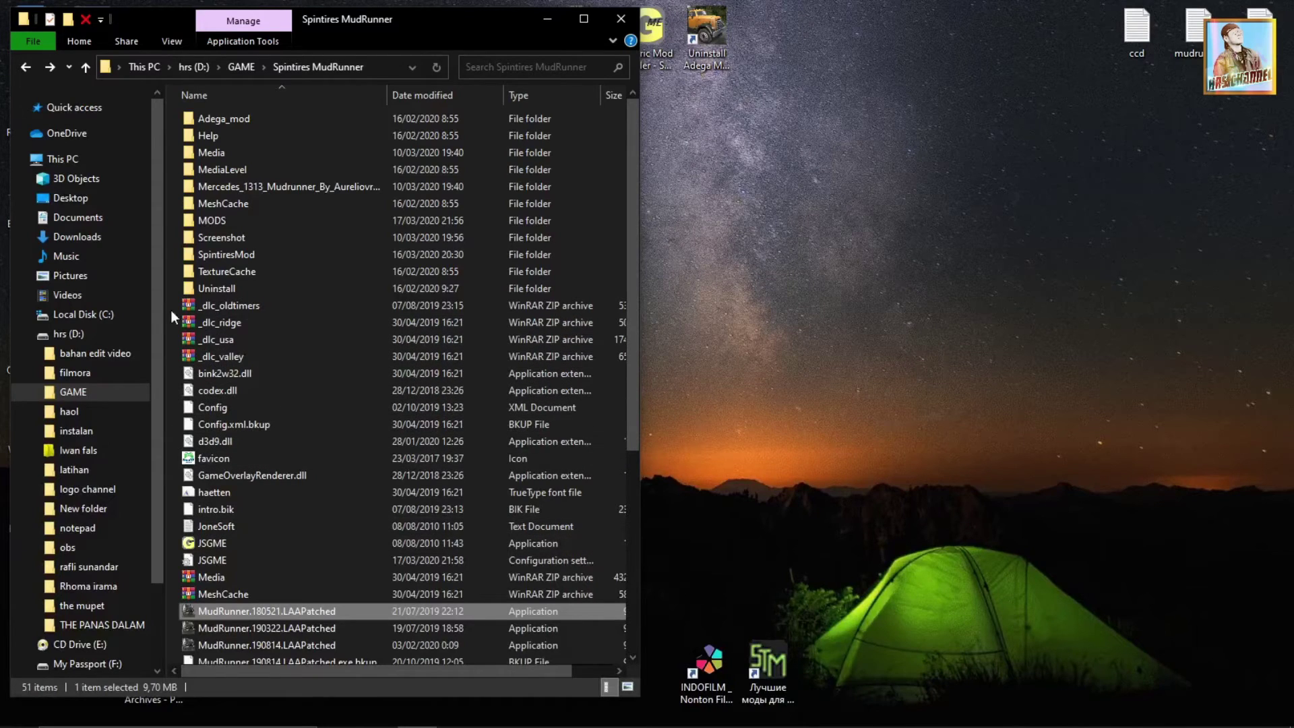
Check the Media folder inside the extracted poselok__i__ural_hrebet2_ folder in Music, and return to Music.
left_click(98, 261)
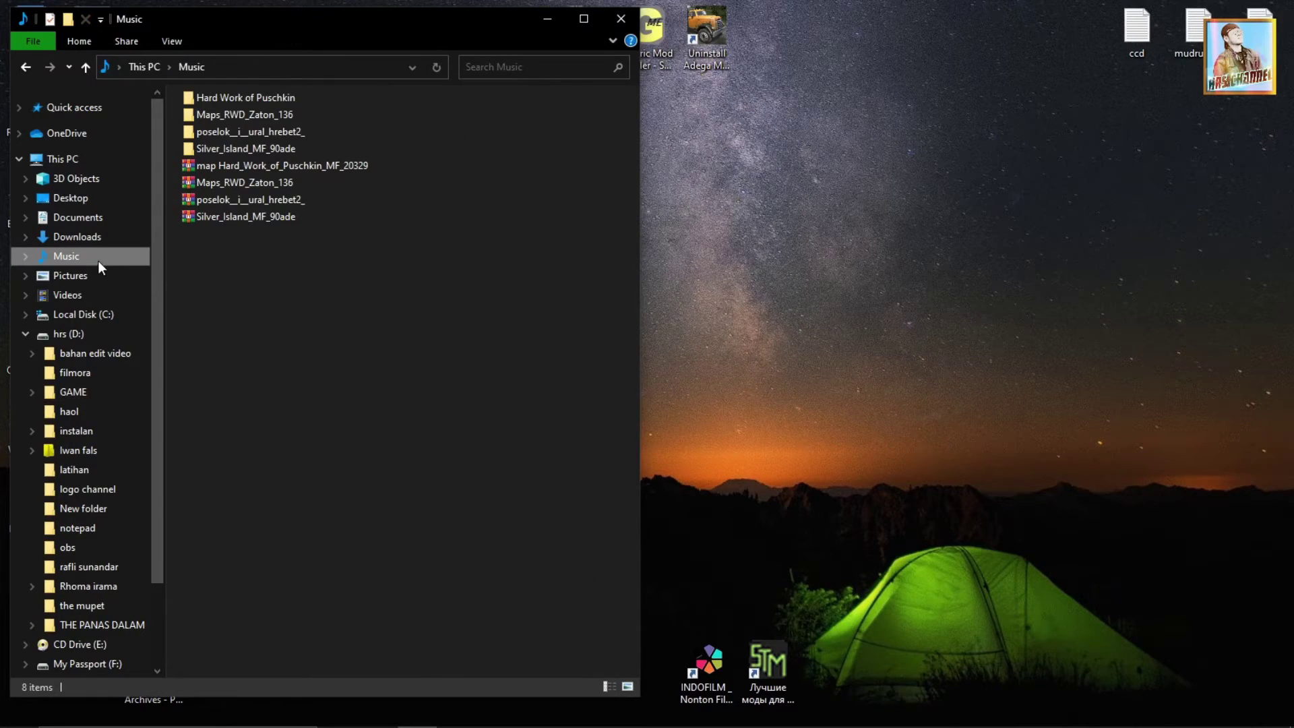
double_click(251, 134)
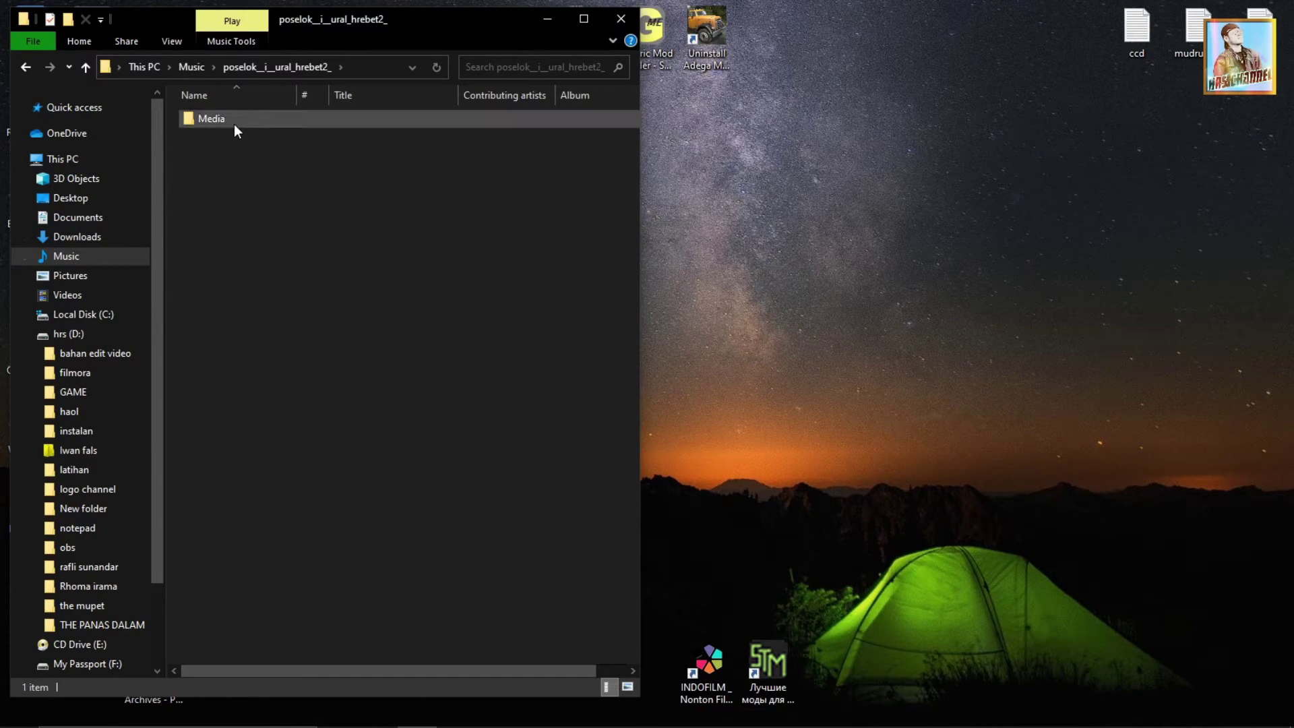
double_click(212, 118)
left_click(29, 68)
left_click(30, 68)
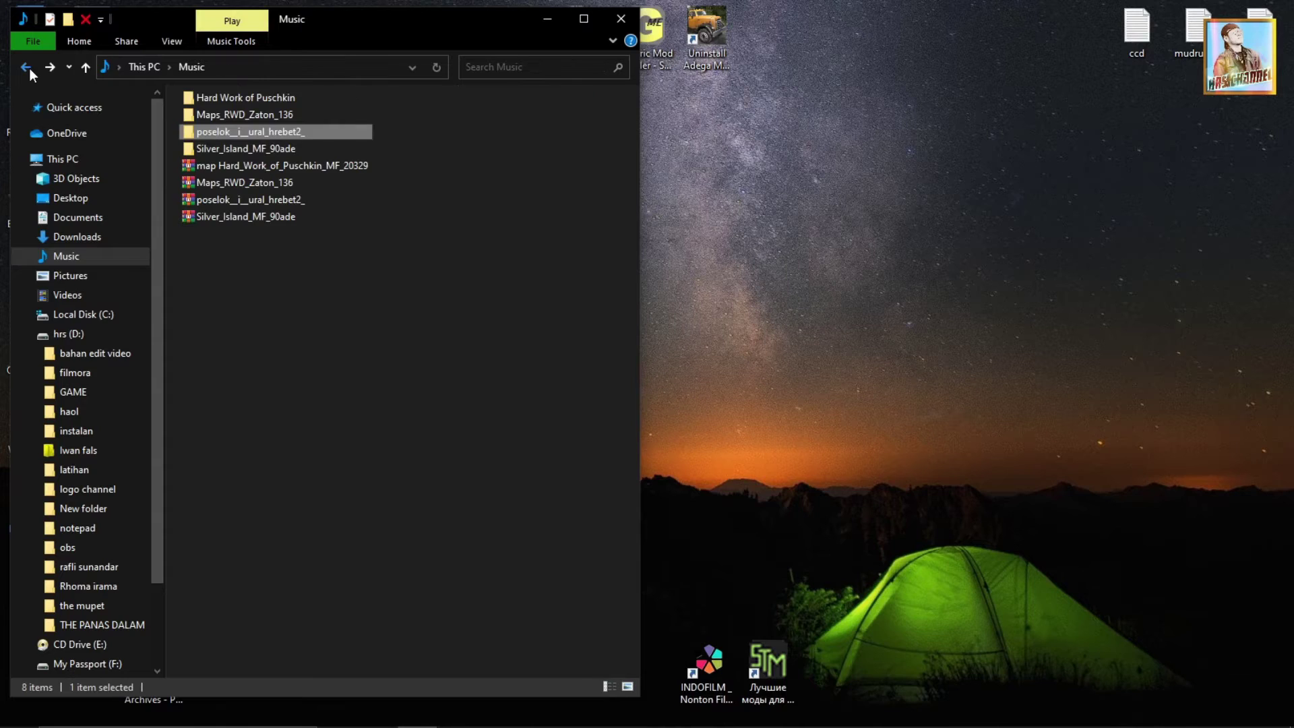
Open the poselok__i__ural_hrebet2_ archive from Music, make its window taller, and enter the map folder inside it.
double_click(213, 204)
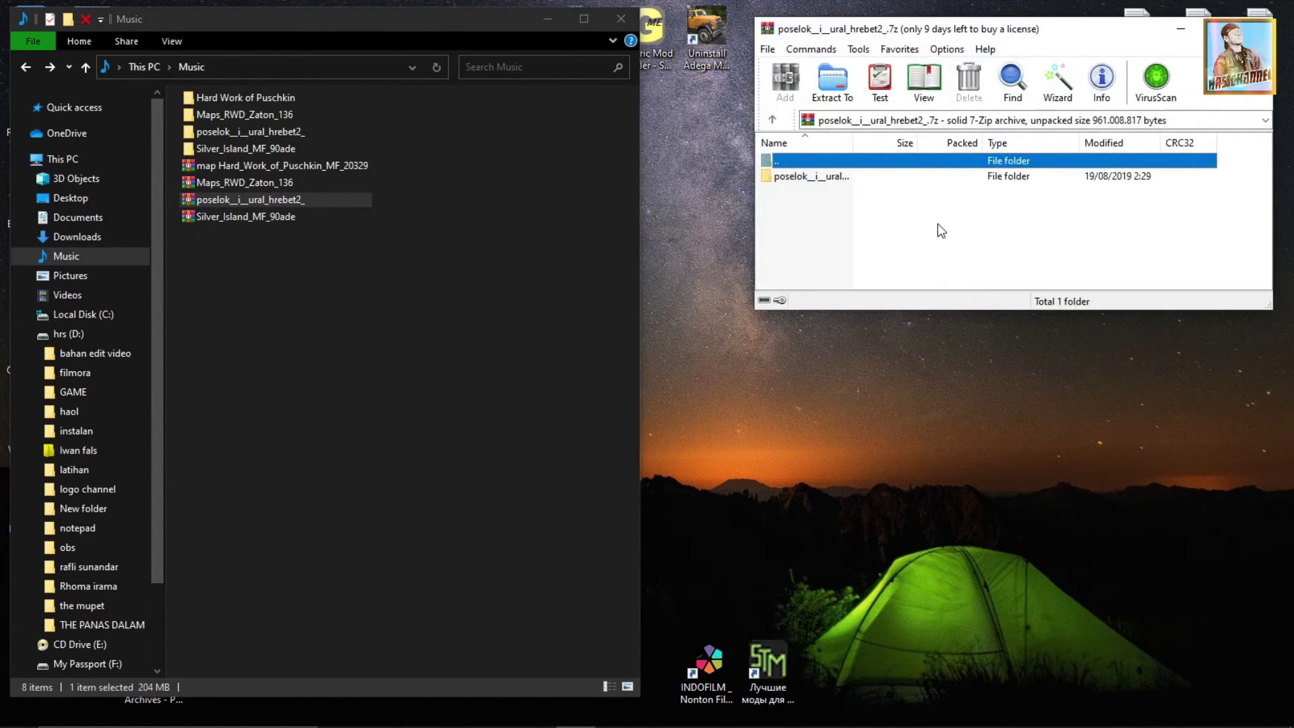
left_click_drag(894, 311, 893, 417)
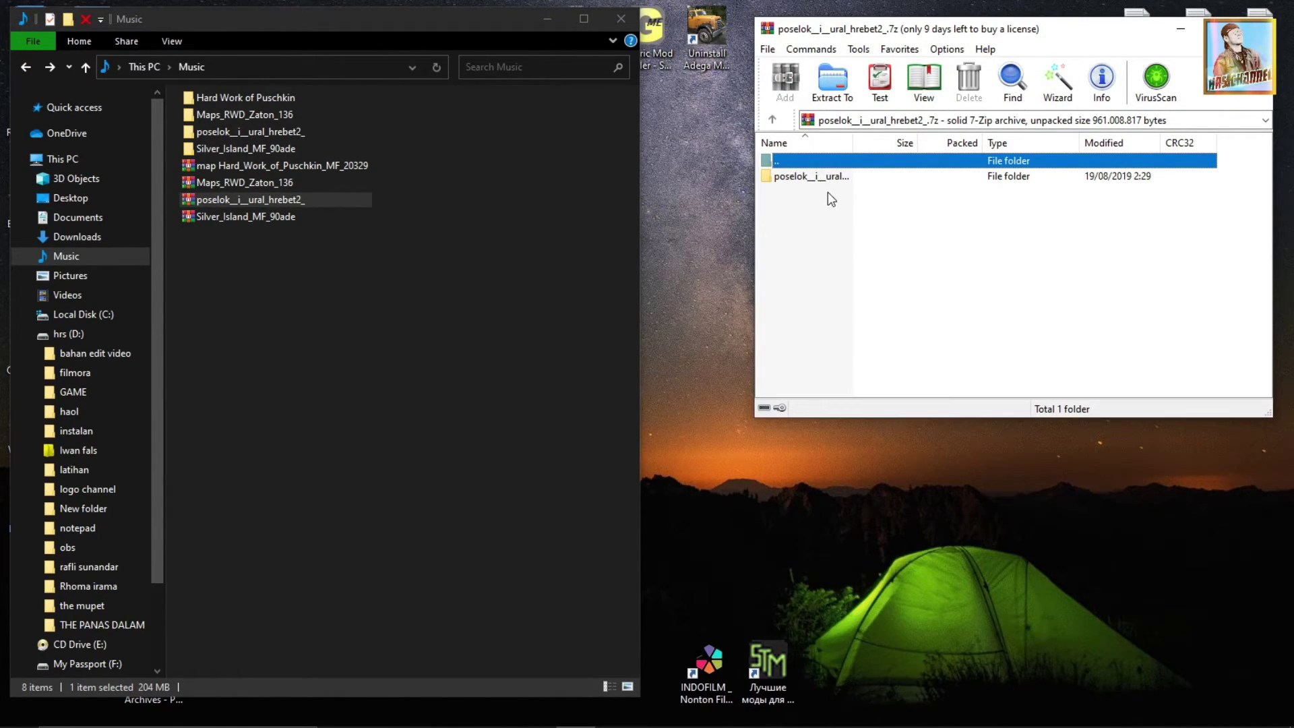
double_click(825, 178)
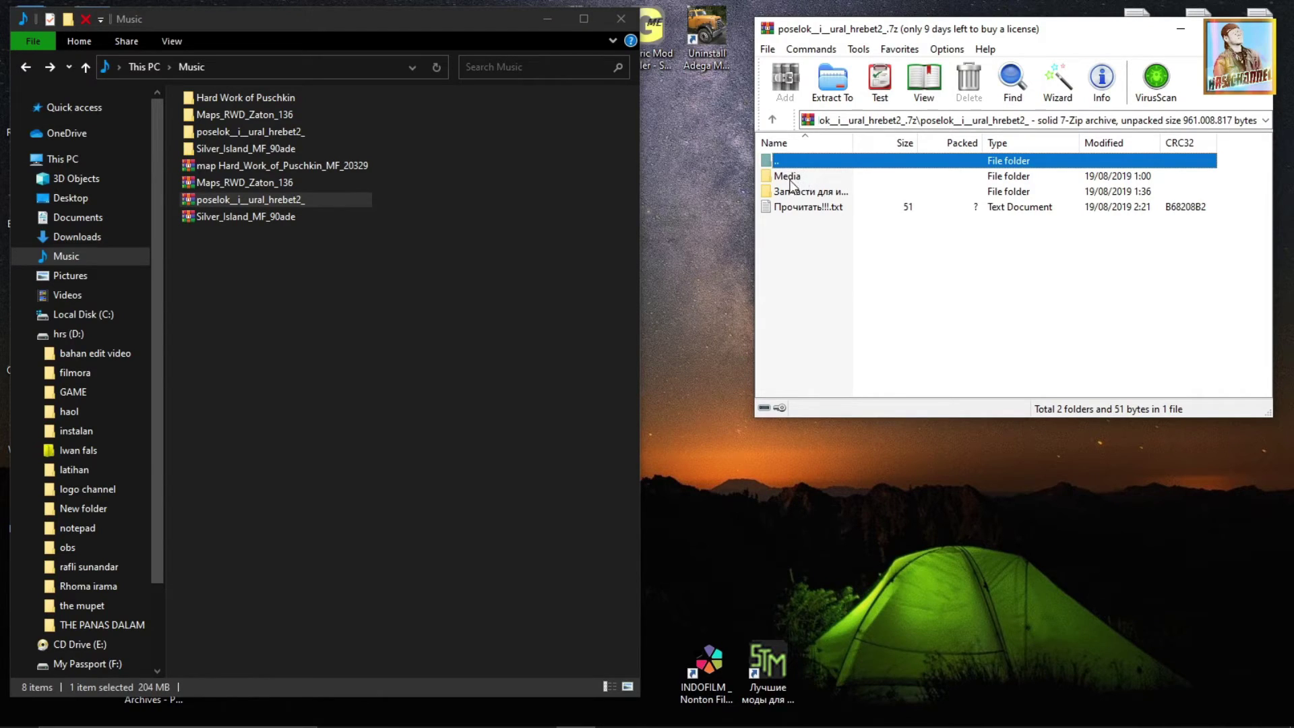
Examine the archive's Media folder alongside the Запчасти для игры и карты folder and the Прочитать!!!.txt file.
left_click(823, 193)
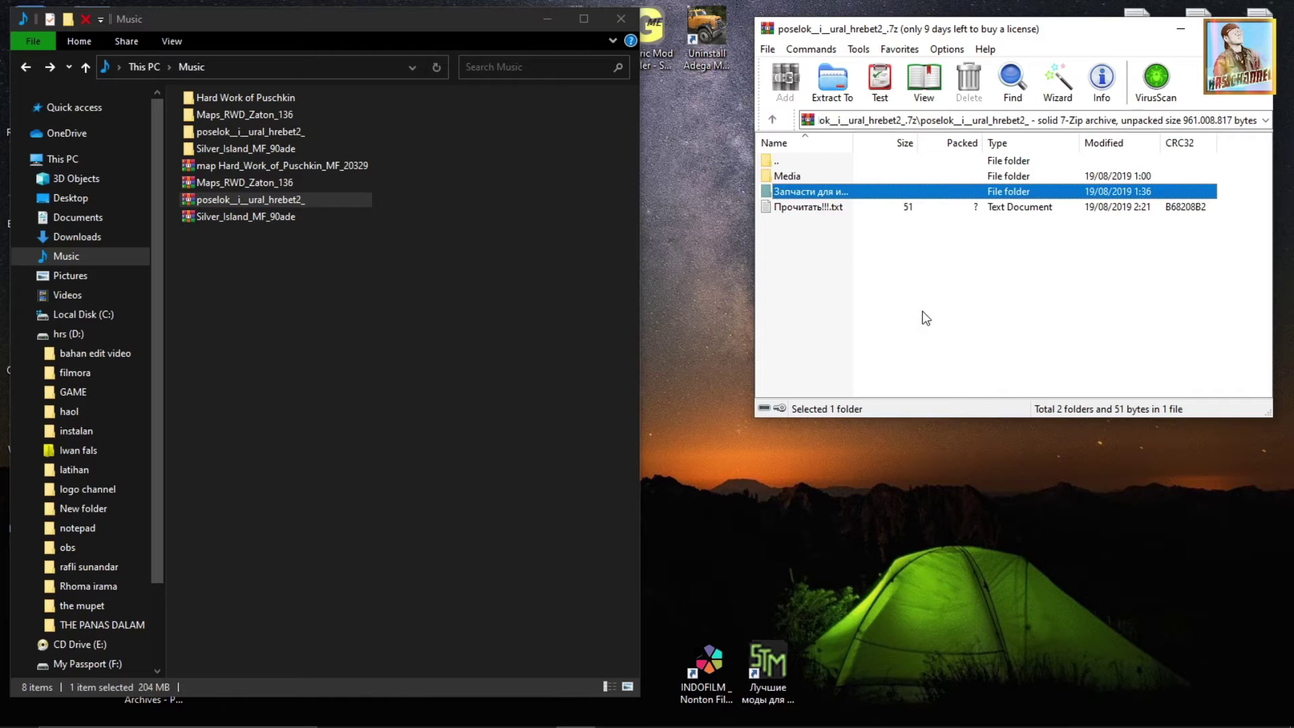
left_click(792, 175)
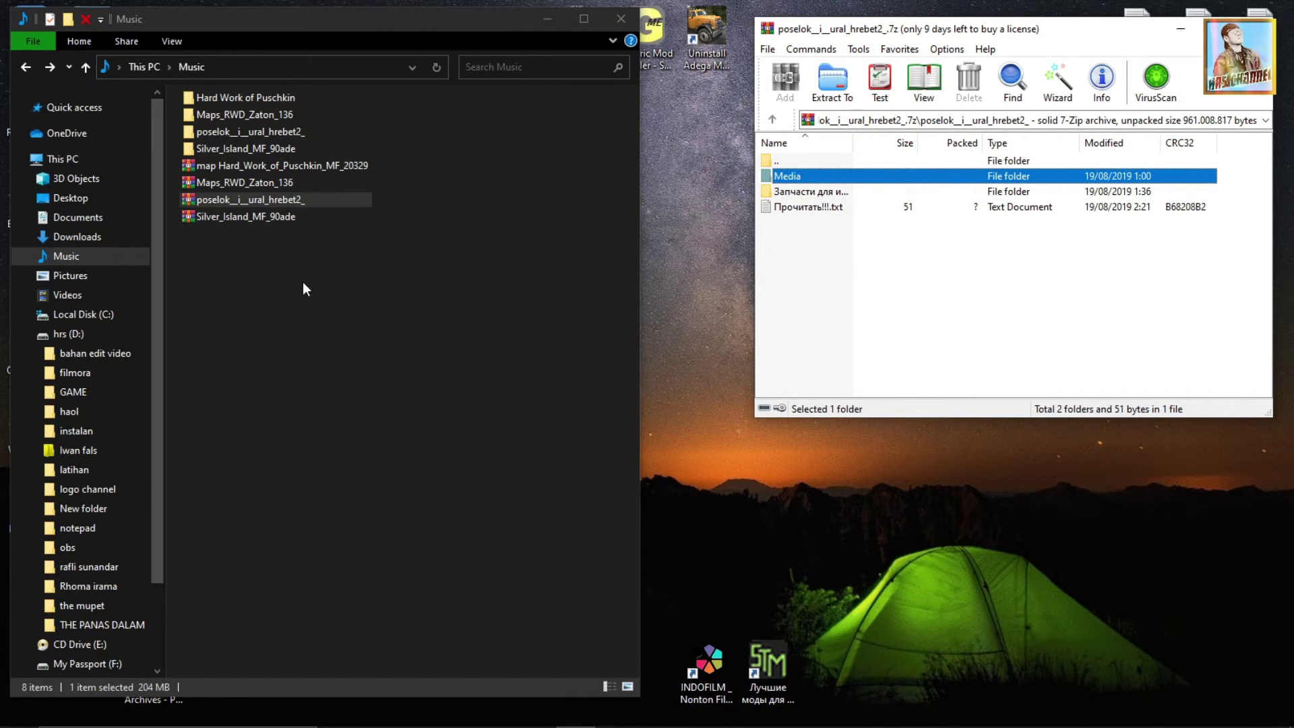
left_click_drag(792, 217, 823, 200)
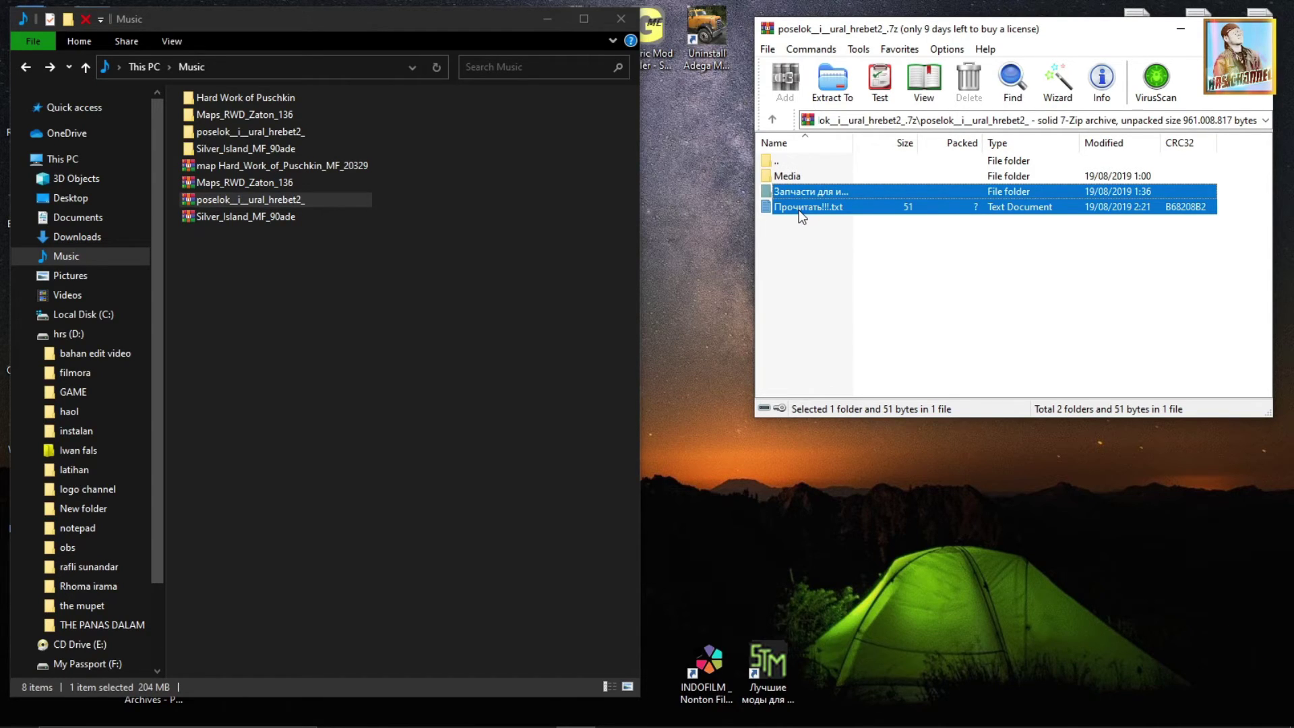
left_click(795, 175)
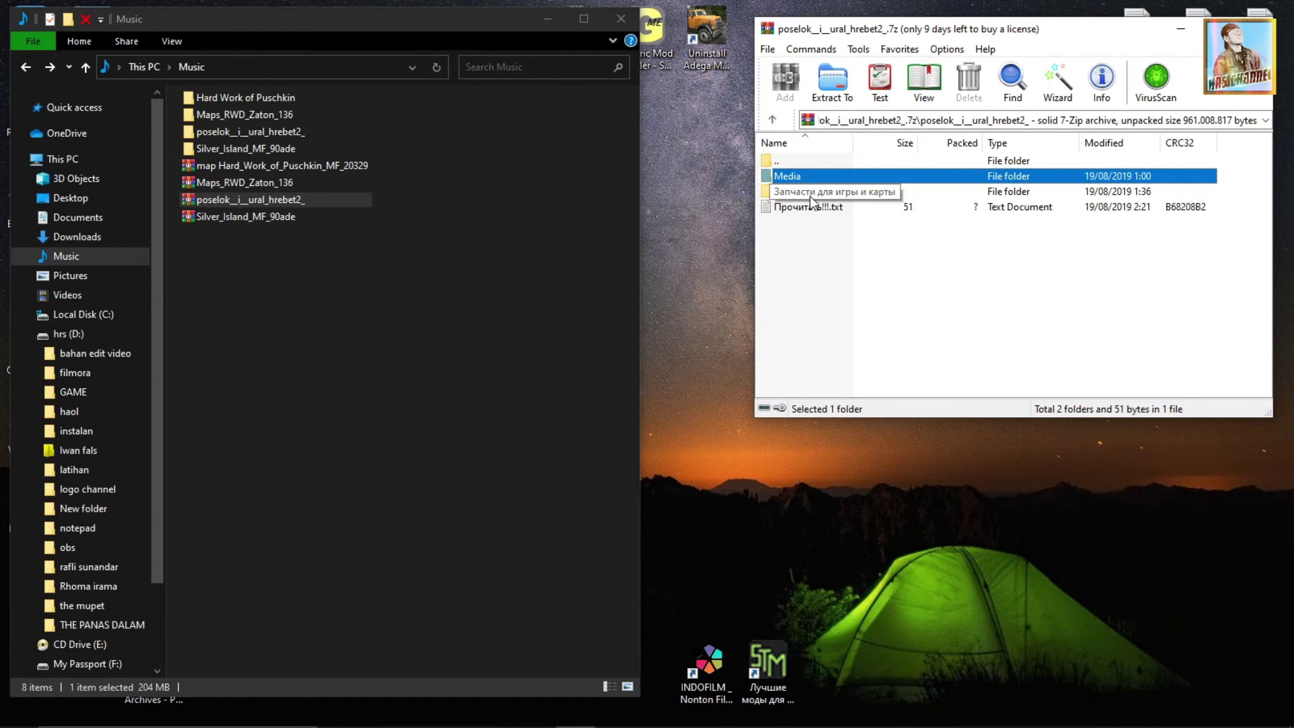
left_click(811, 192)
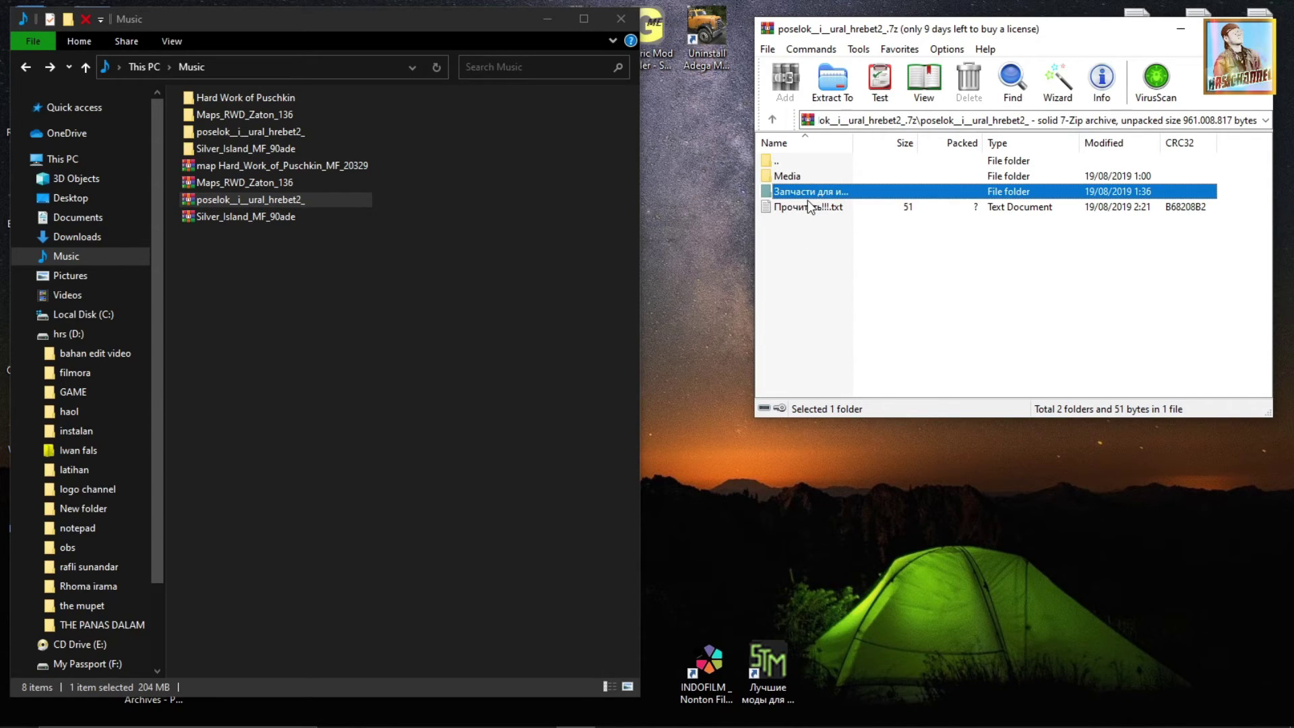
left_click(796, 177)
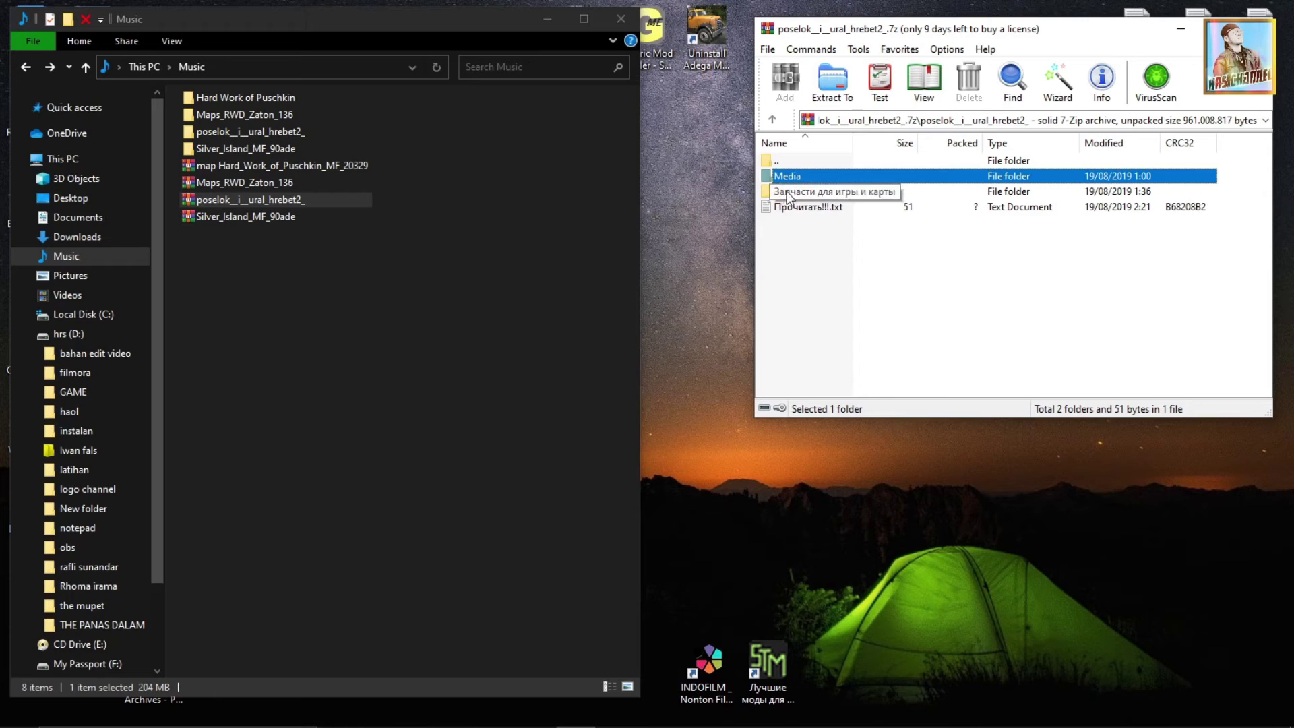
left_click(822, 193)
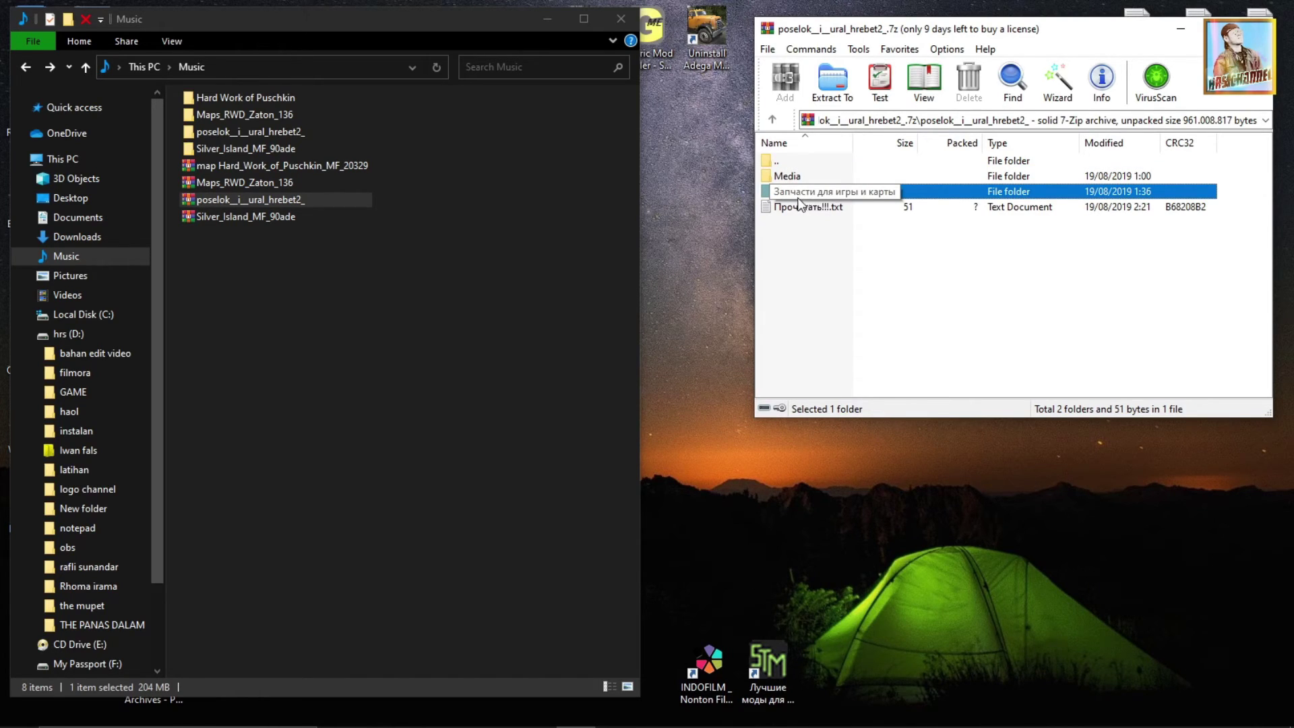